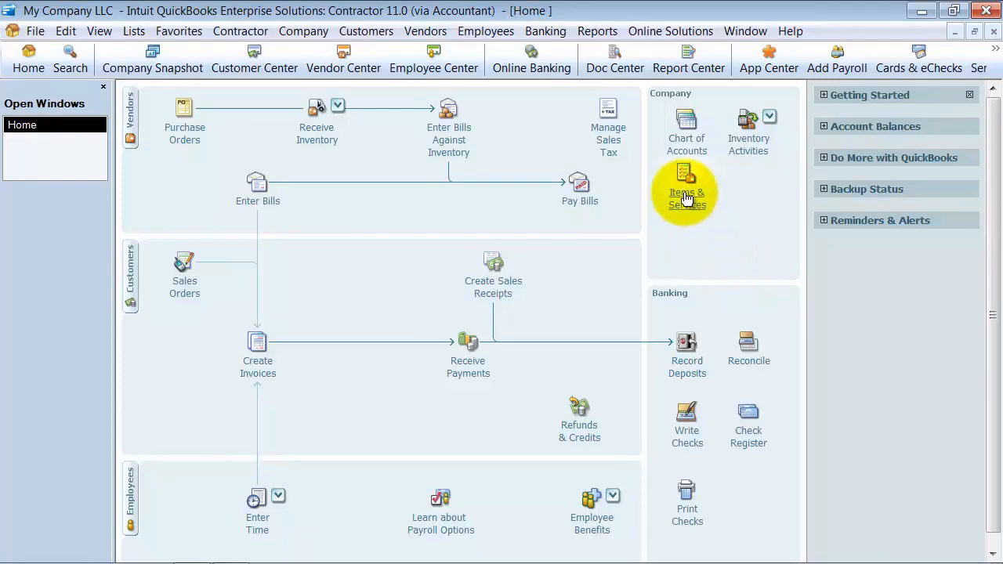
Start a new item of type Other Charge in the item list and name it Retainage.
click(695, 196)
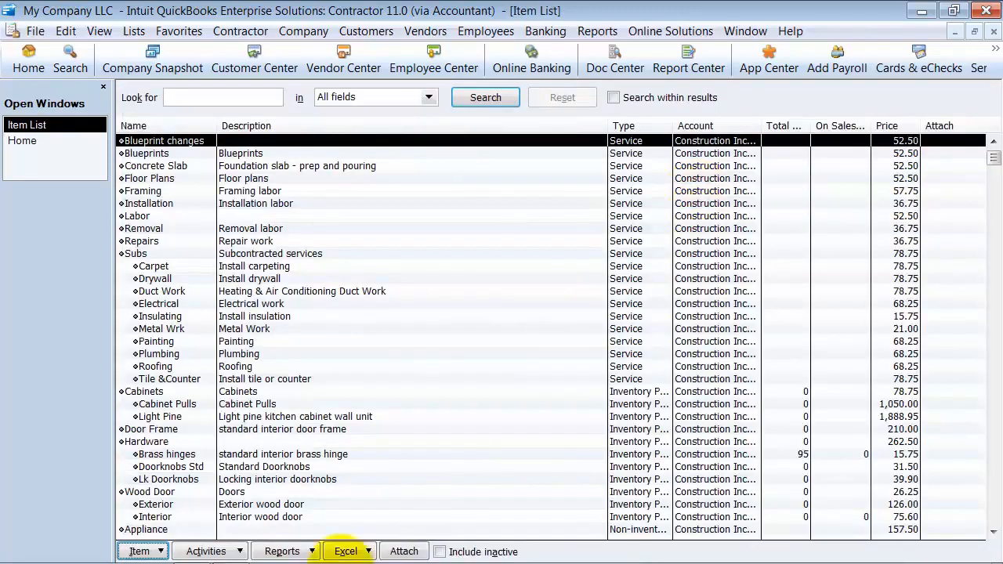
click(157, 552)
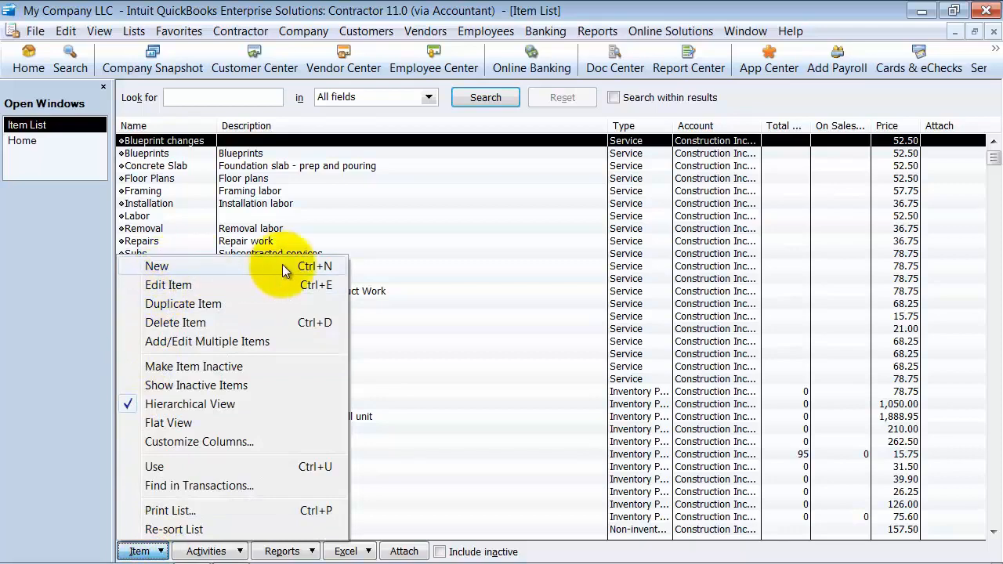
click(336, 265)
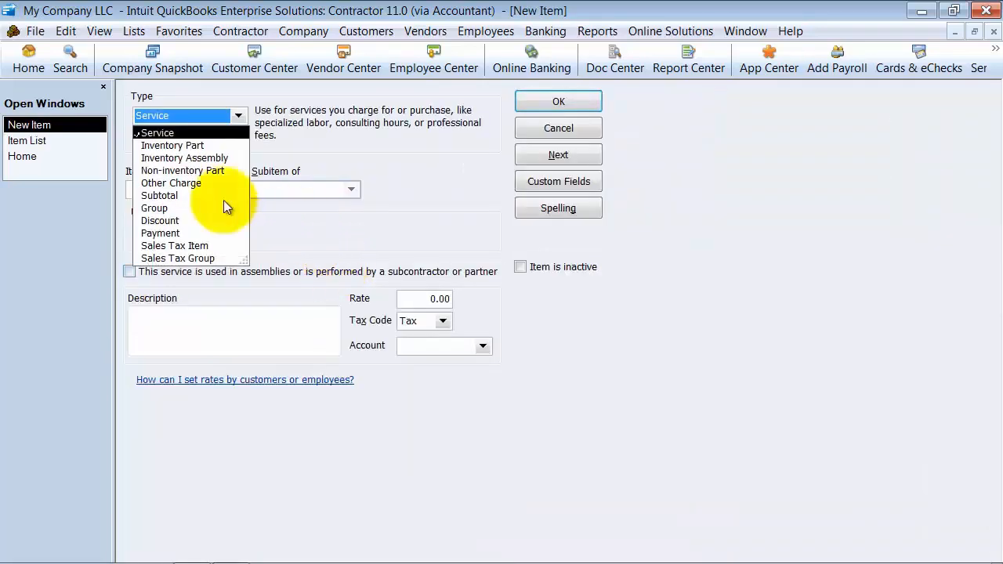
click(170, 183)
click(174, 191)
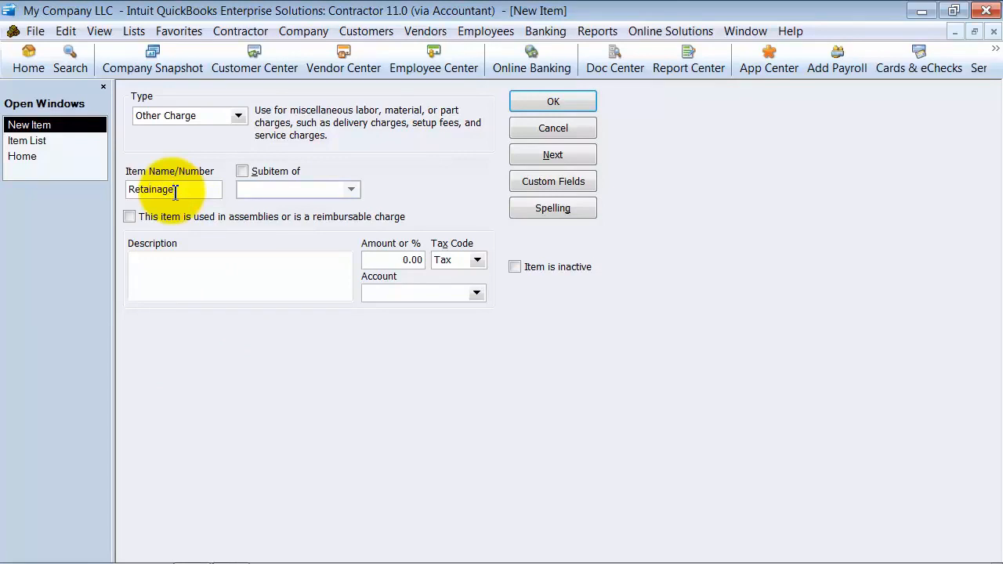
text(Retainage)
key(Tab)
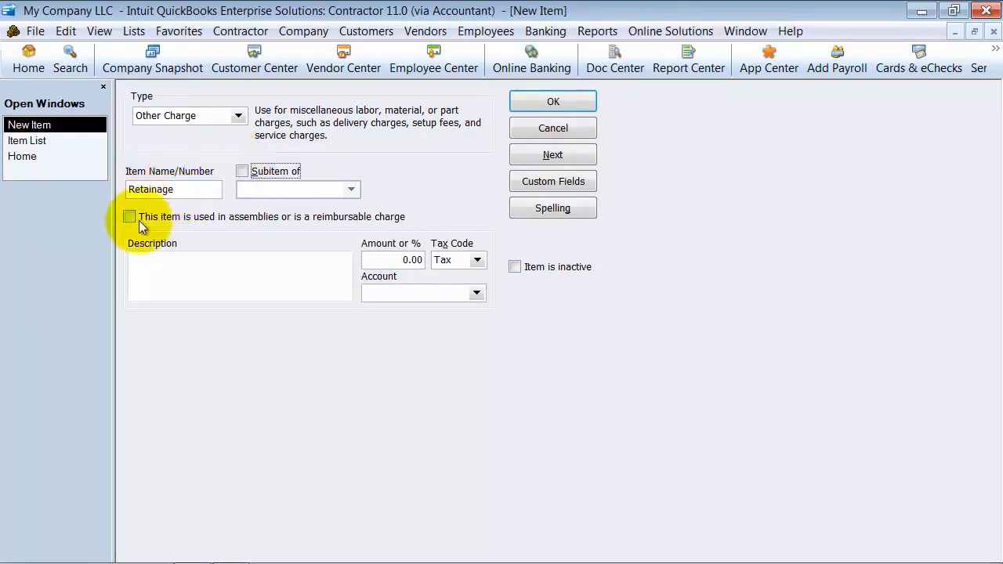
Give the item the description "10% Retainage", an amount of 10% and the tax code Non.
click(162, 269)
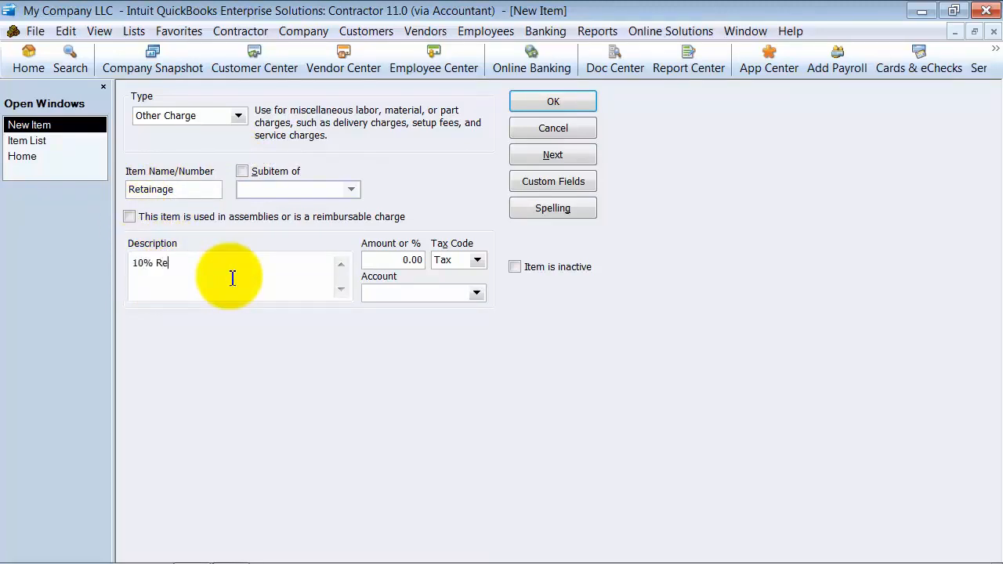
key(Tab)
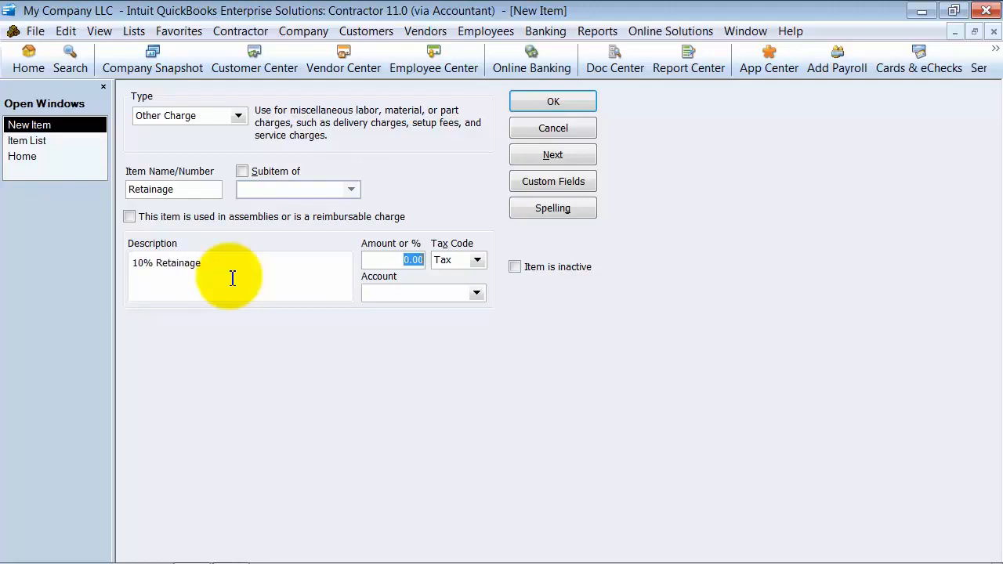
text(10)
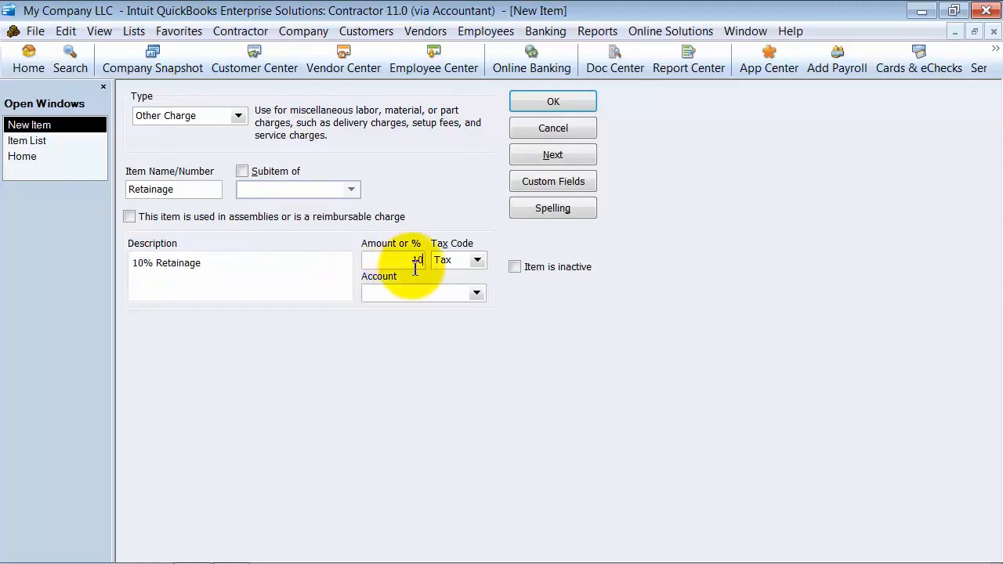
key(Tab)
text(Non)
key(Tab)
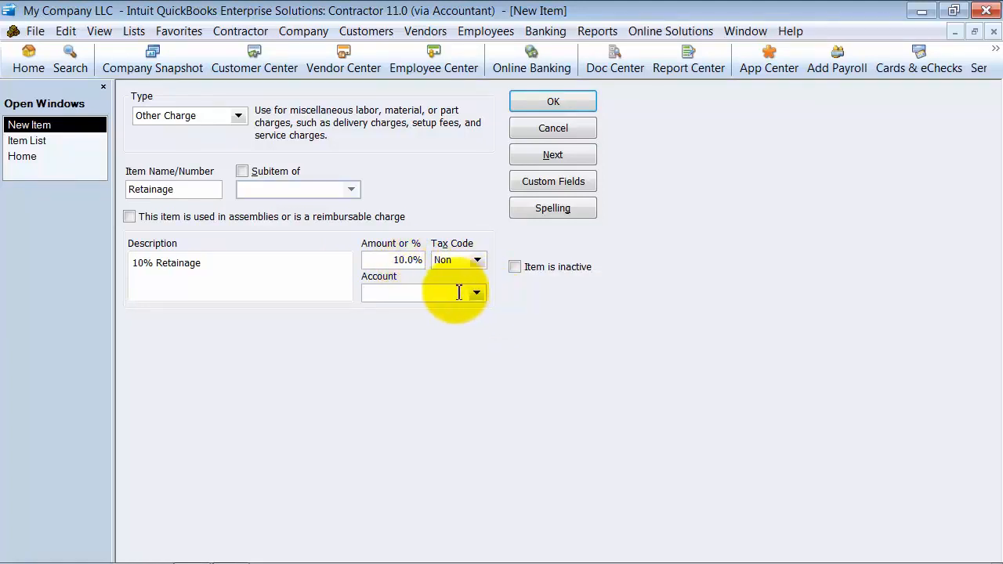
Enter Retainage Receivables as the account for the Retainage item.
text(Retain)
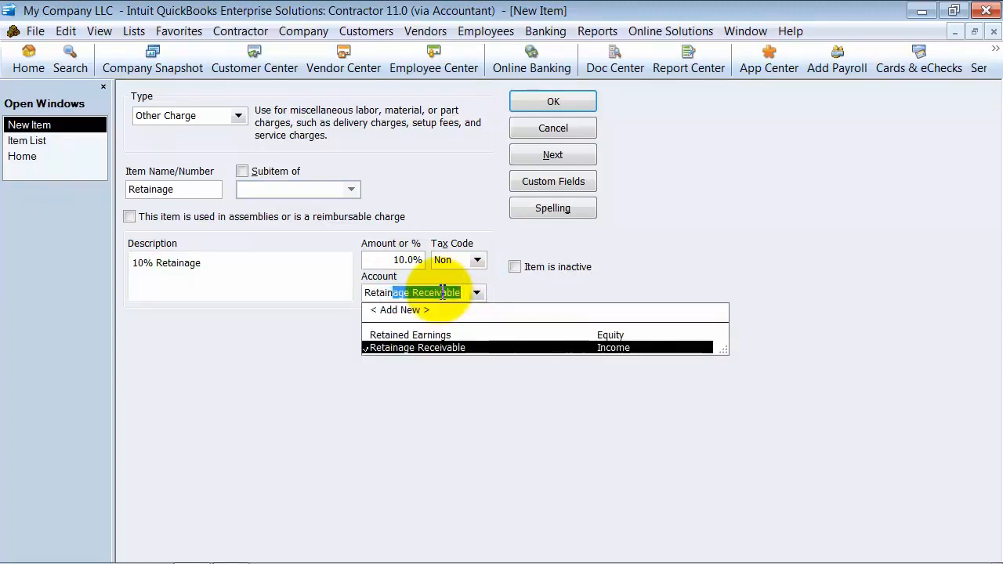
text(age Recei)
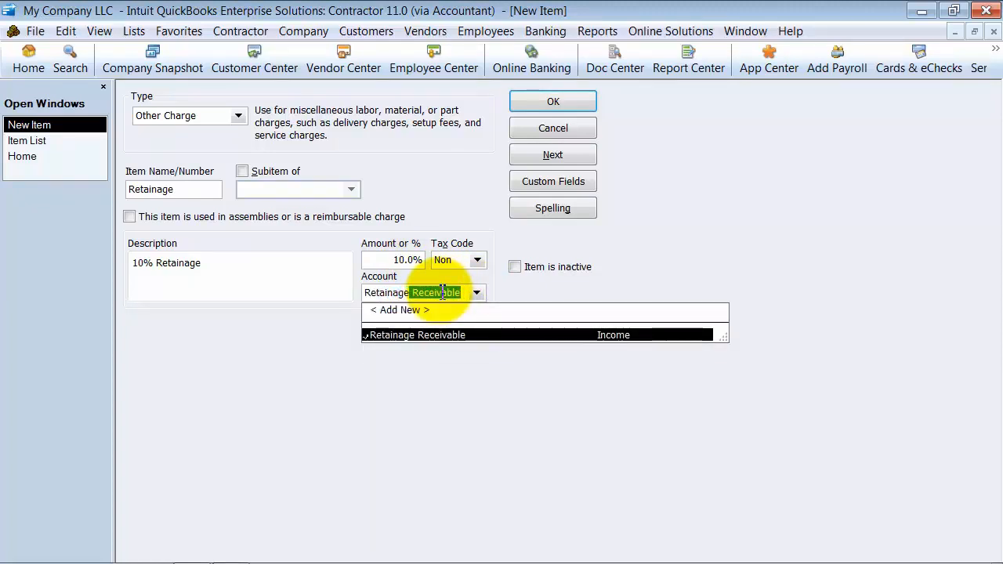
text(o)
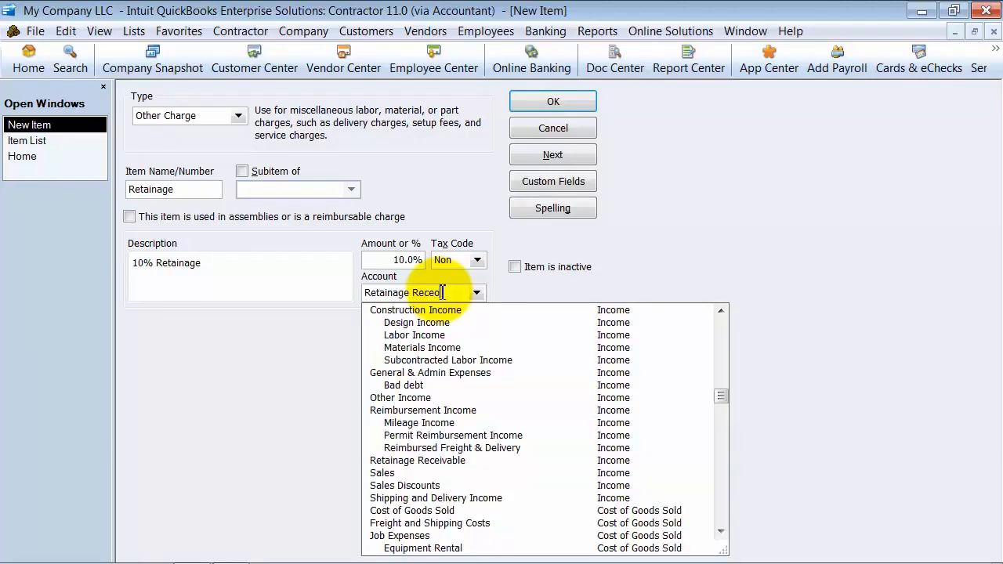
key(BackSpace)
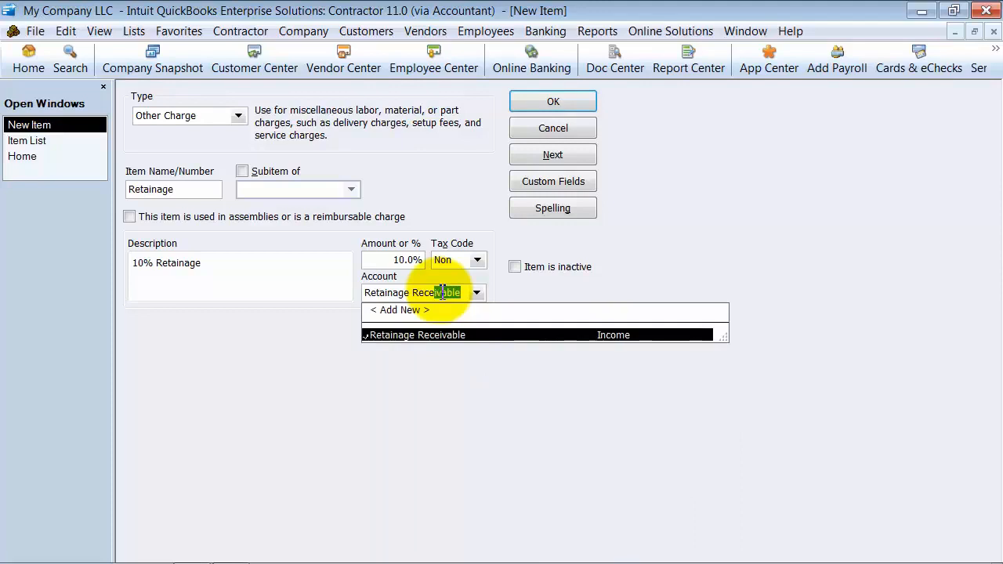
text(vables)
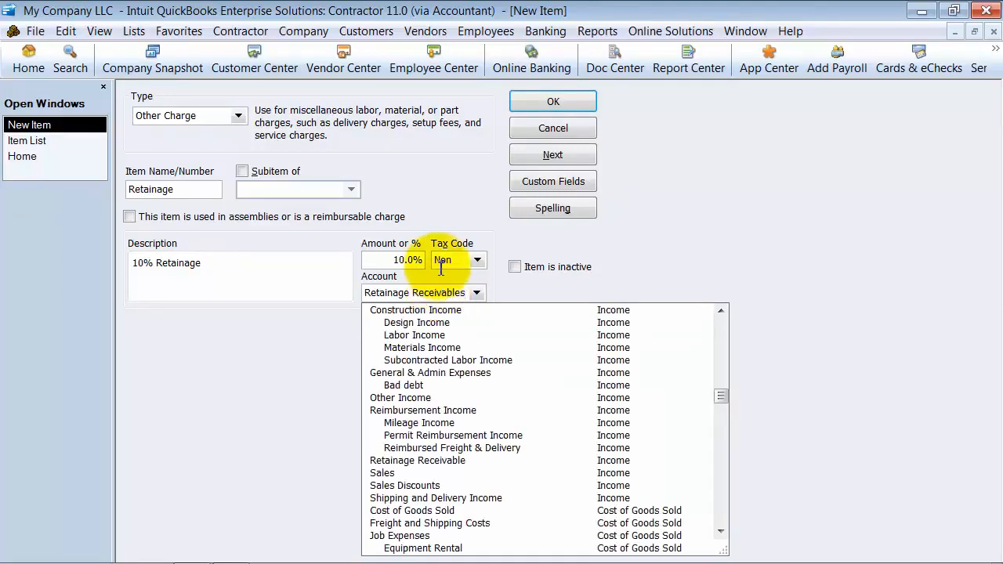
Set up Retainage Receivables as a new account of type Other Current Asset and save it.
click(567, 102)
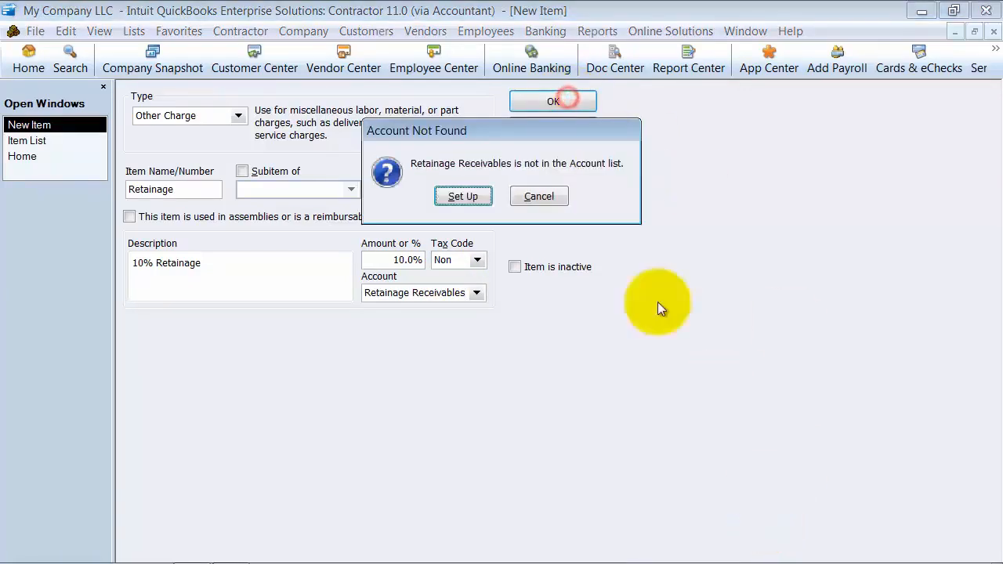
click(461, 197)
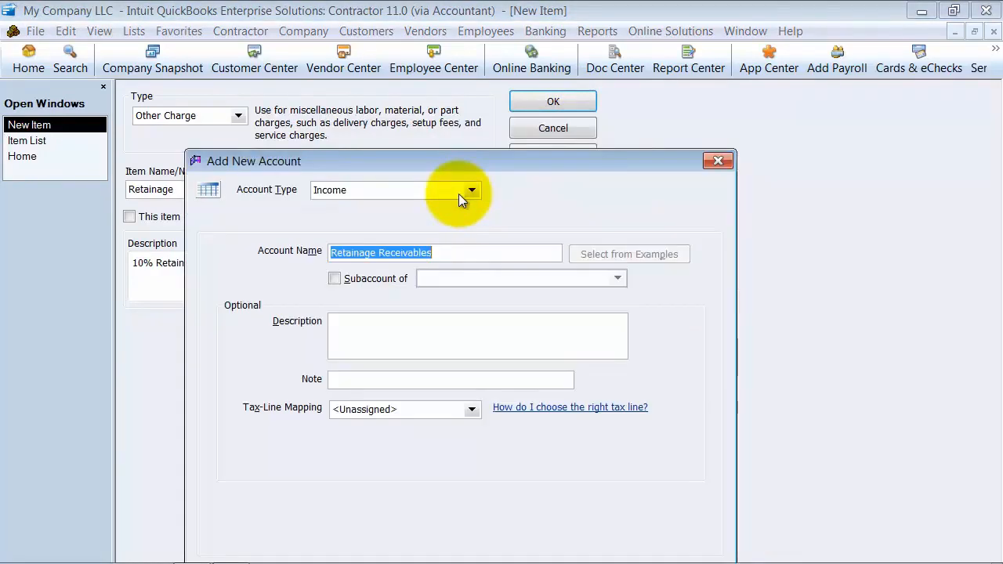
click(355, 190)
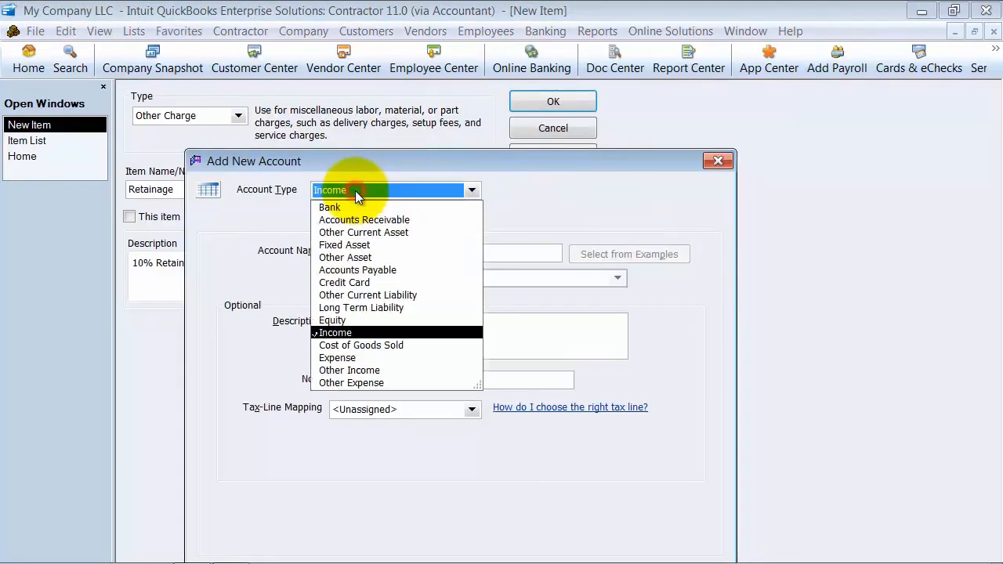
click(356, 233)
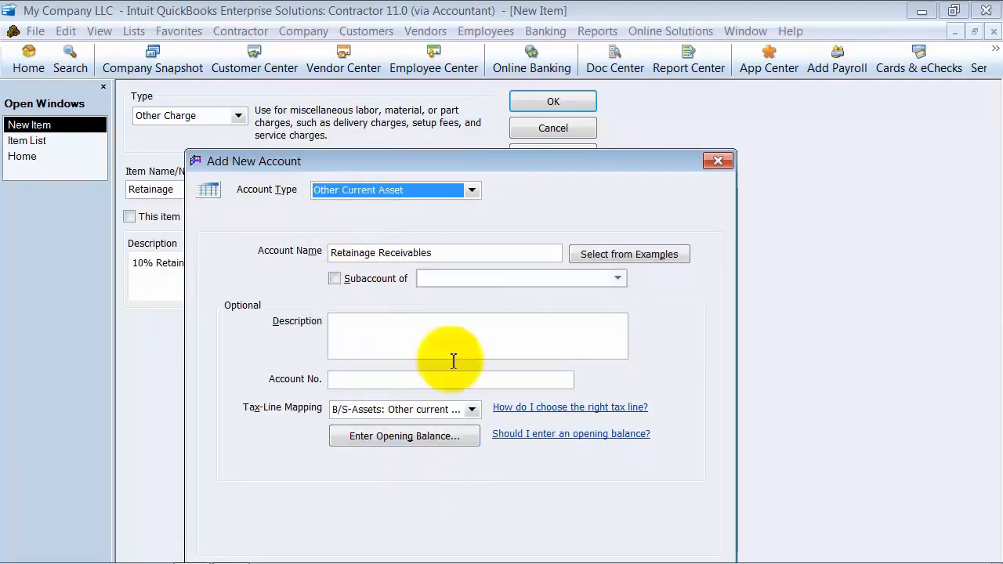
drag(510, 162, 502, 71)
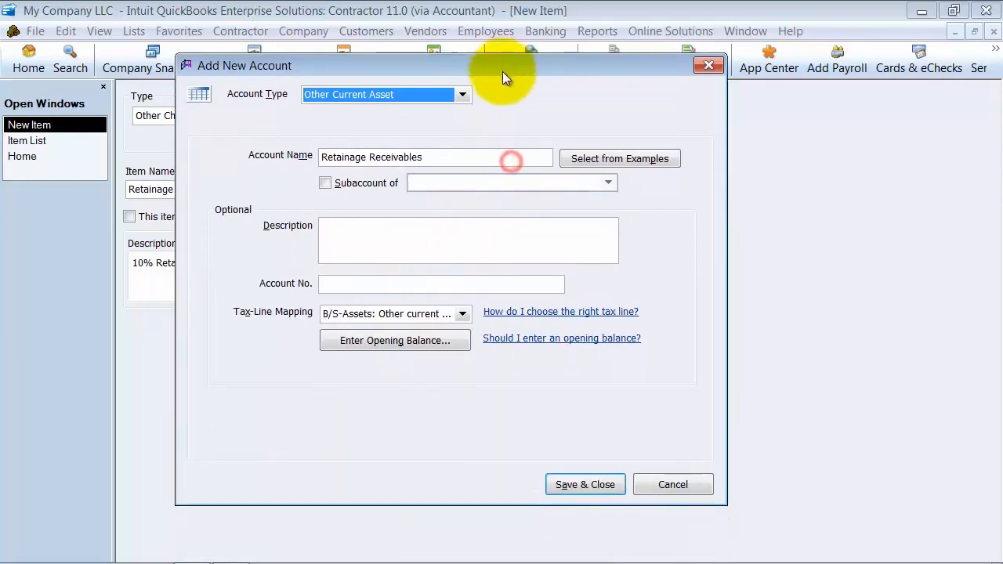
click(564, 485)
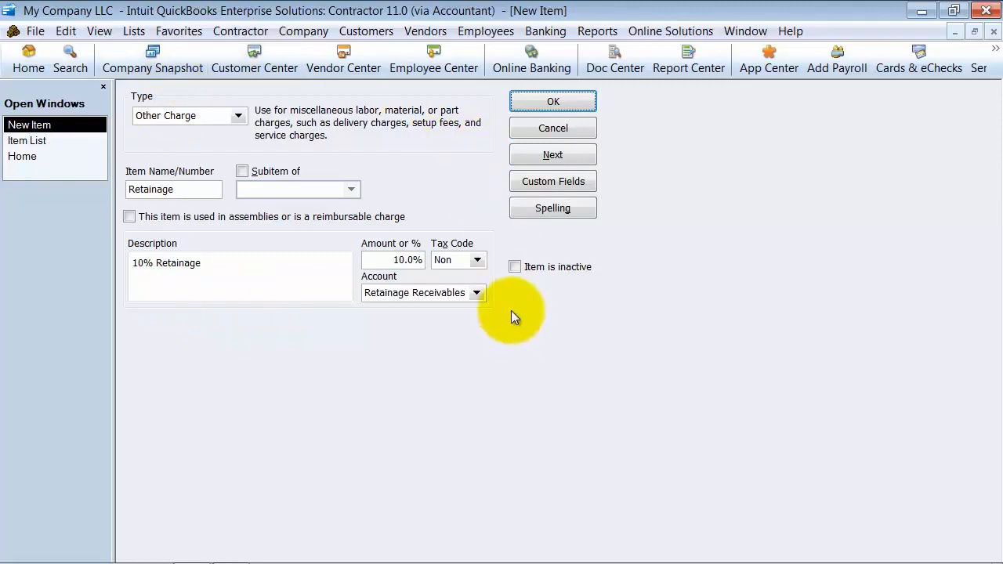
Save the Retainage item without spelling changes and close the item list.
click(553, 102)
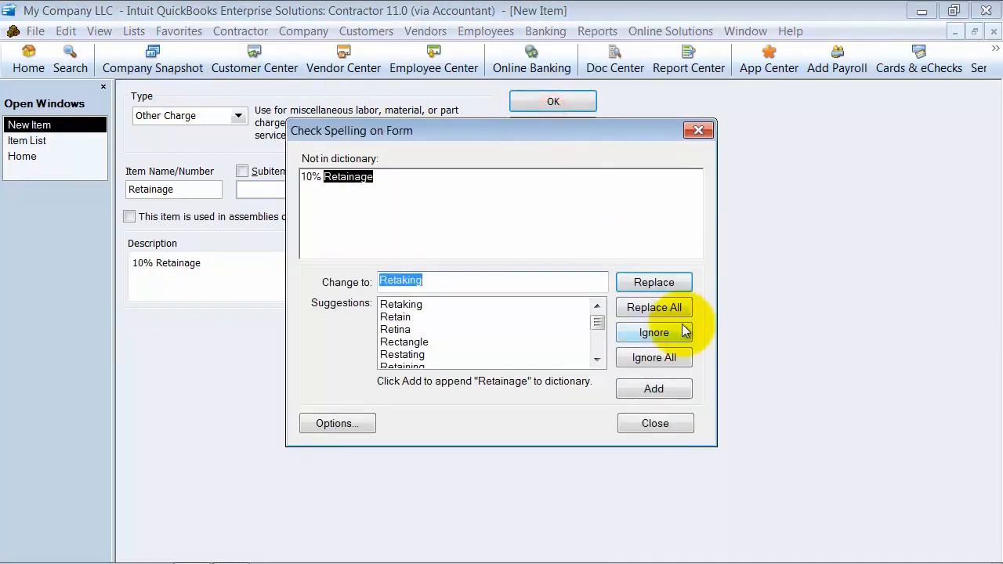
click(653, 427)
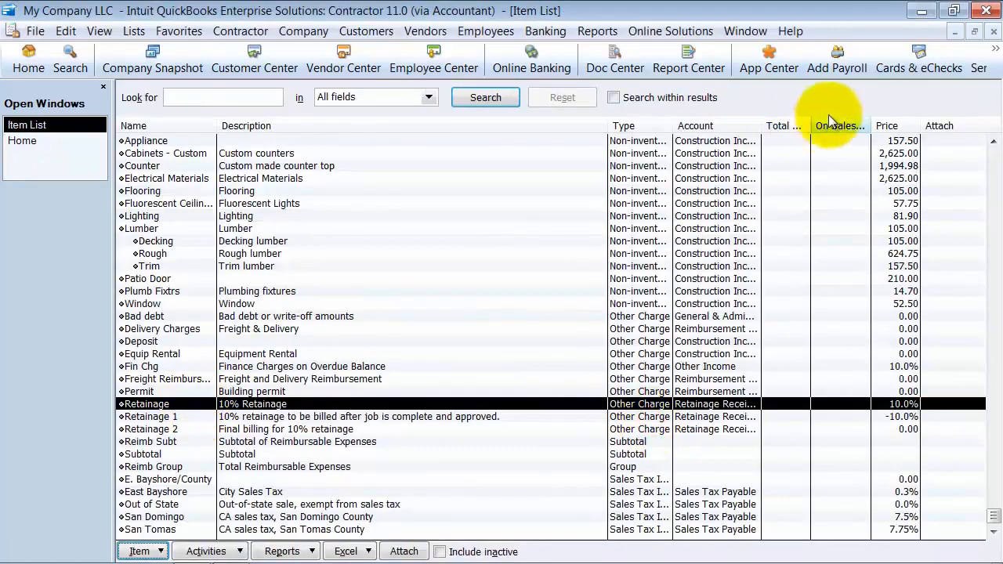
click(995, 32)
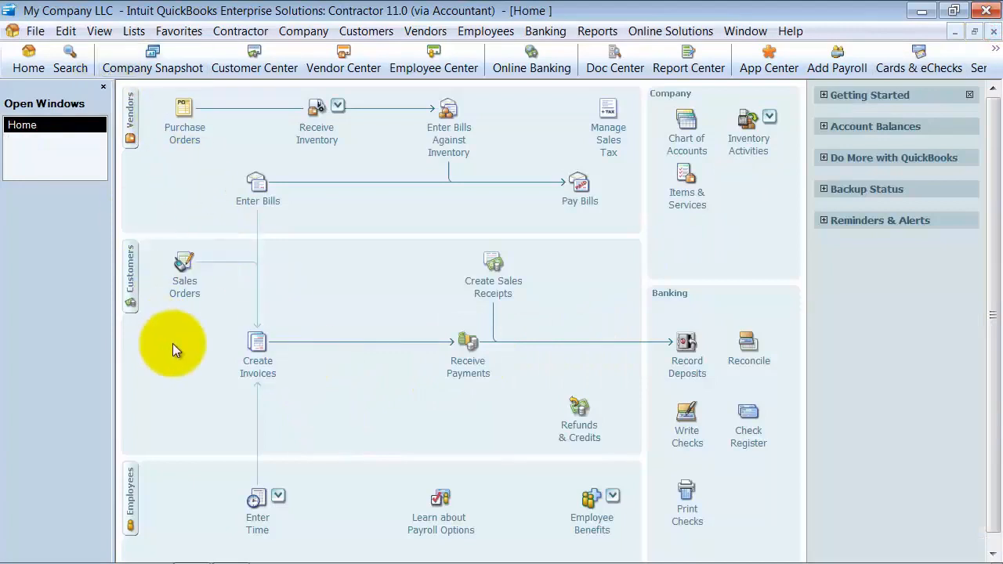
Turn on estimate creation in the company's Jobs & Estimates preferences and apply the change.
click(35, 31)
mouse_move(67, 31)
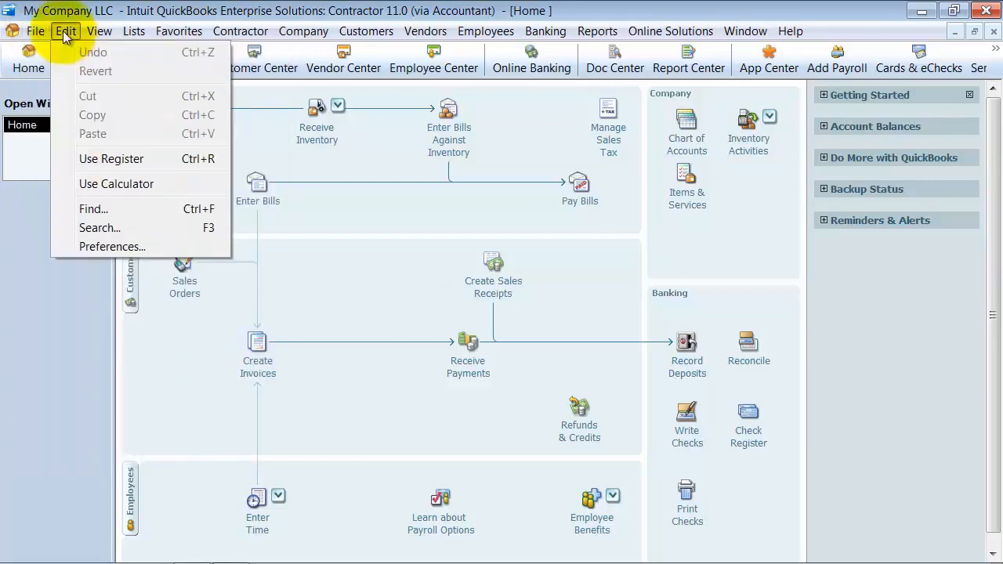
click(115, 249)
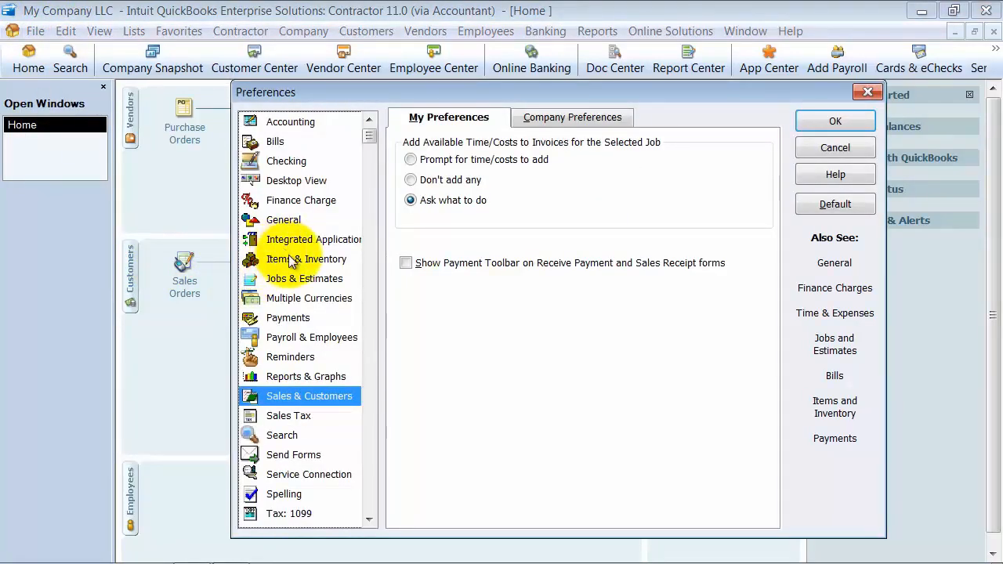
click(289, 180)
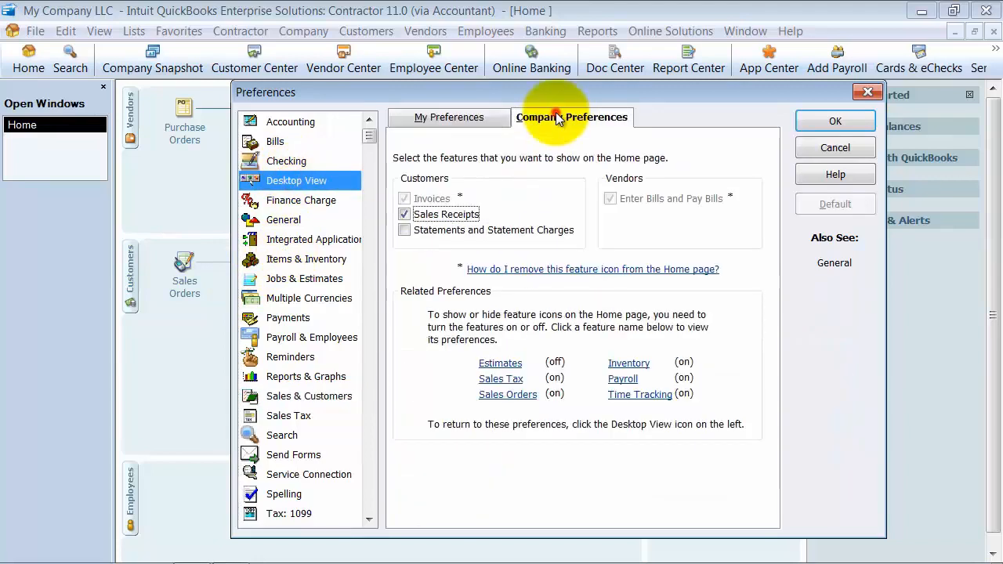
click(548, 118)
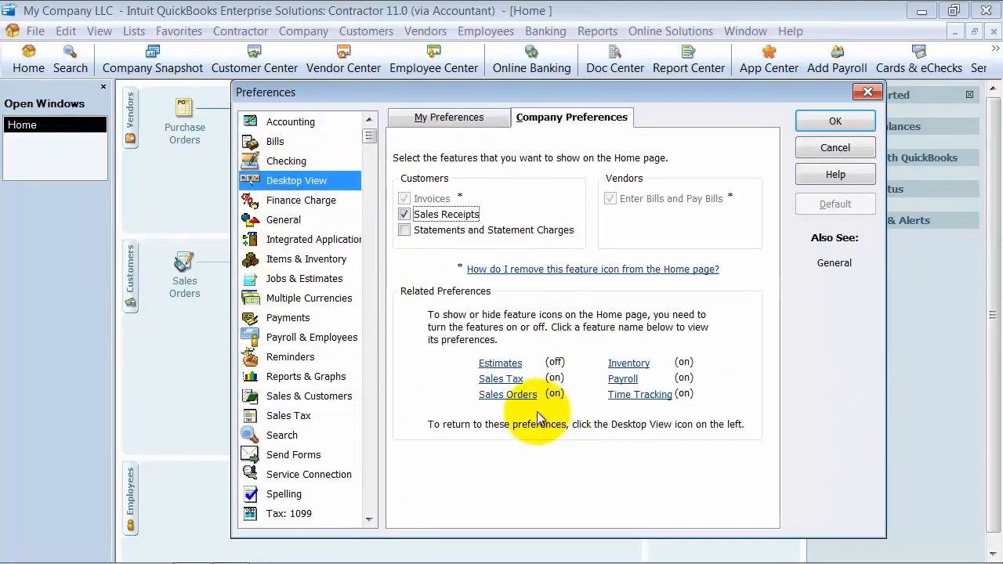
click(505, 365)
click(417, 323)
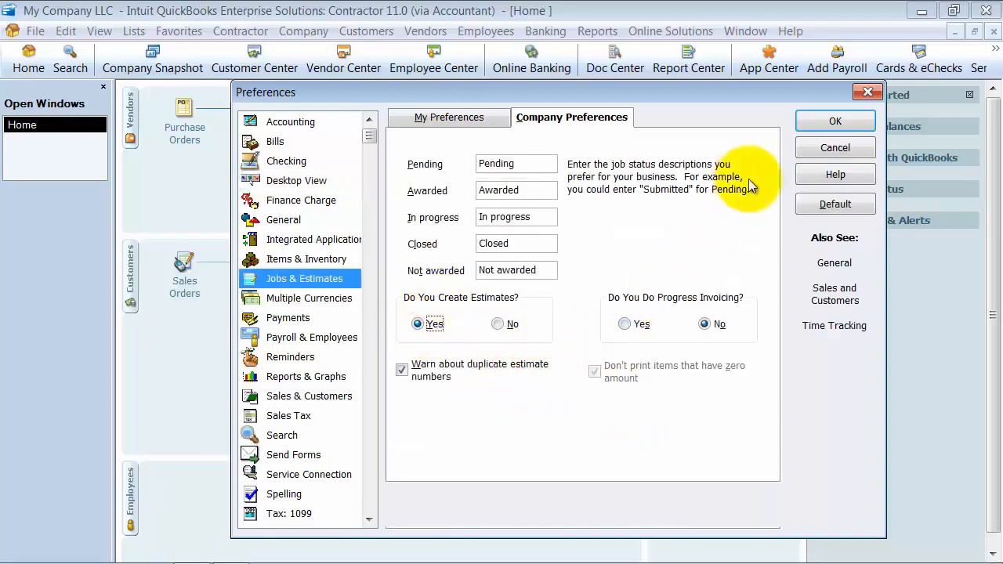
click(834, 123)
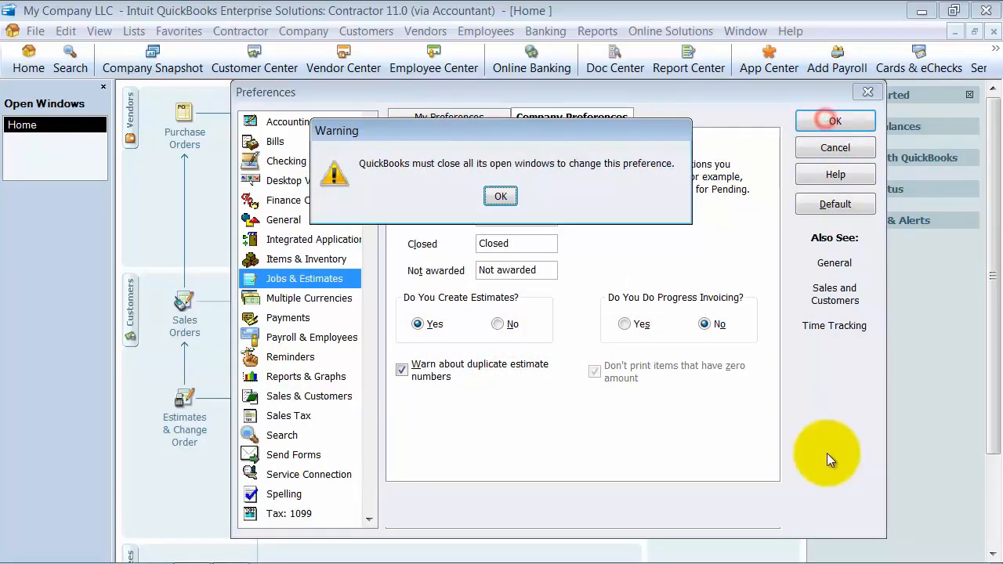
click(500, 198)
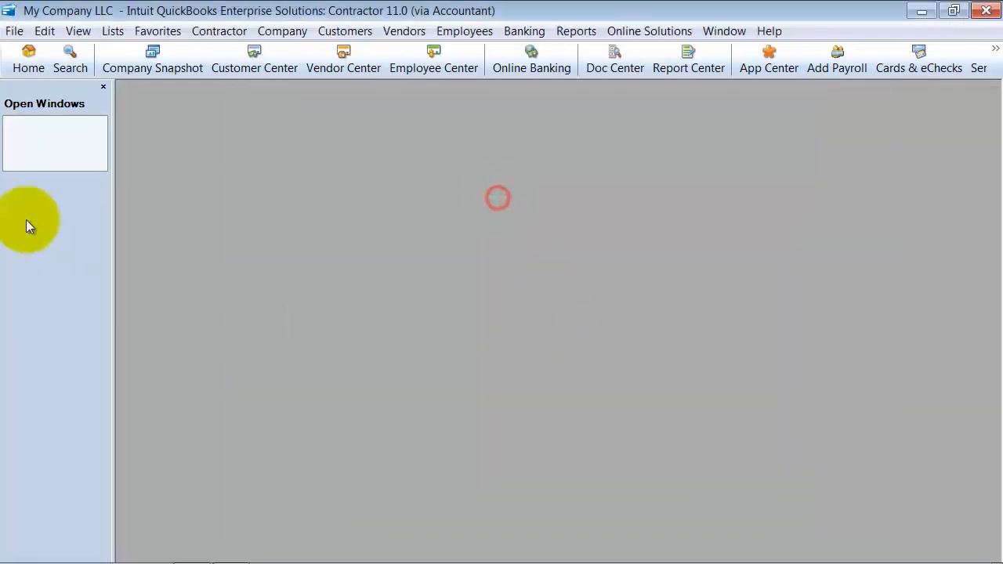
Reopen the Home page maximized and start a new estimate for the second listed customer's Remodel job.
click(26, 69)
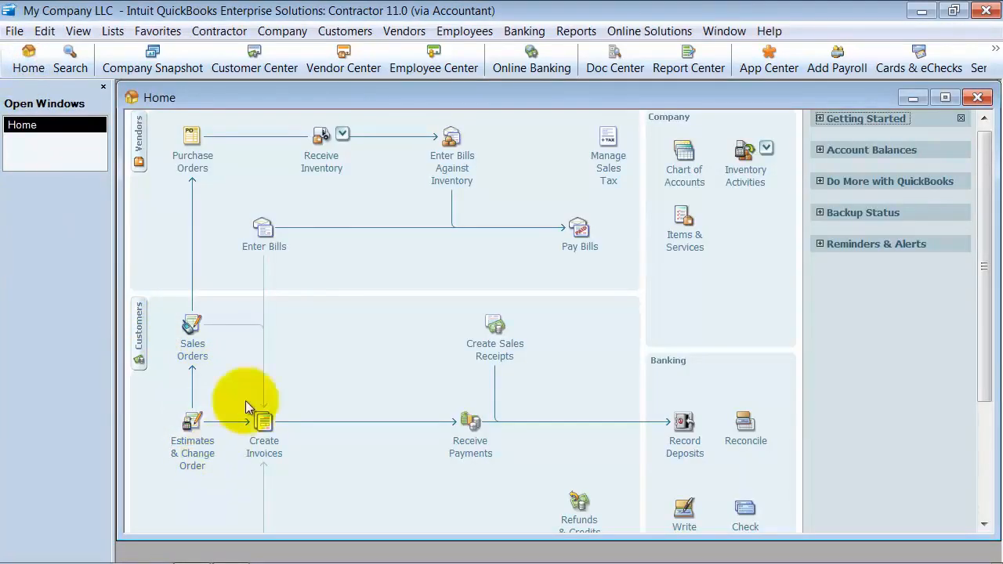
double_click(329, 93)
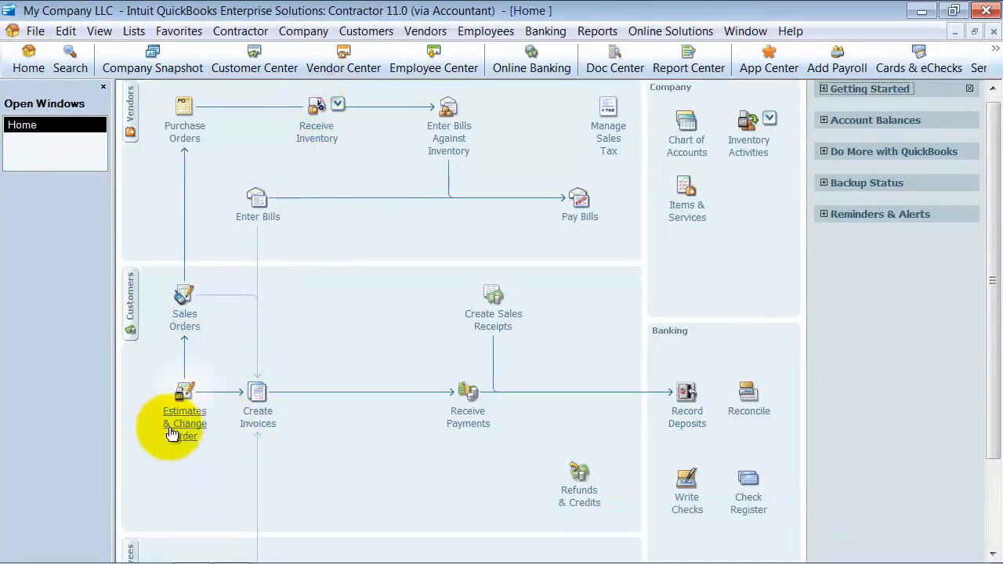
click(184, 407)
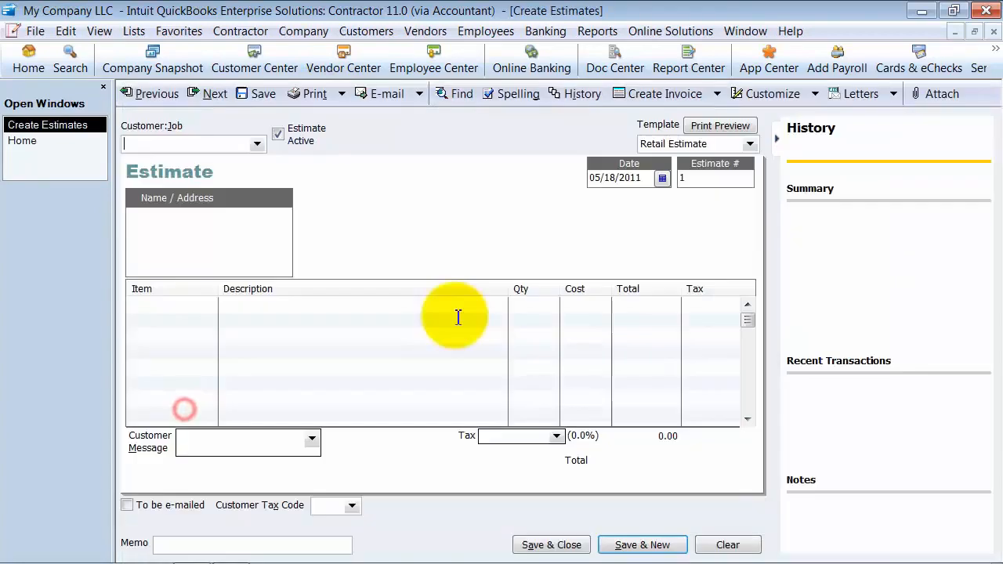
click(257, 143)
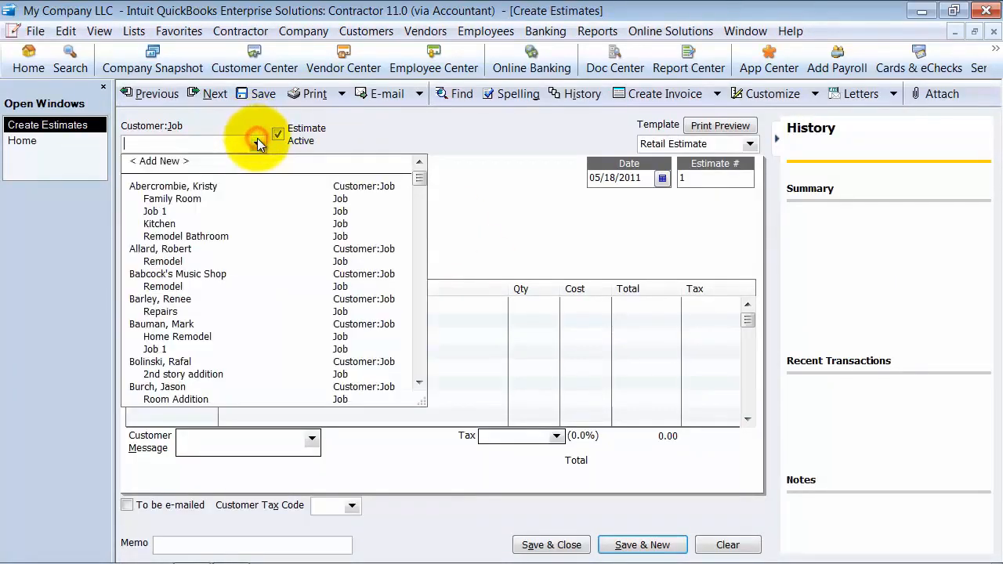
click(174, 261)
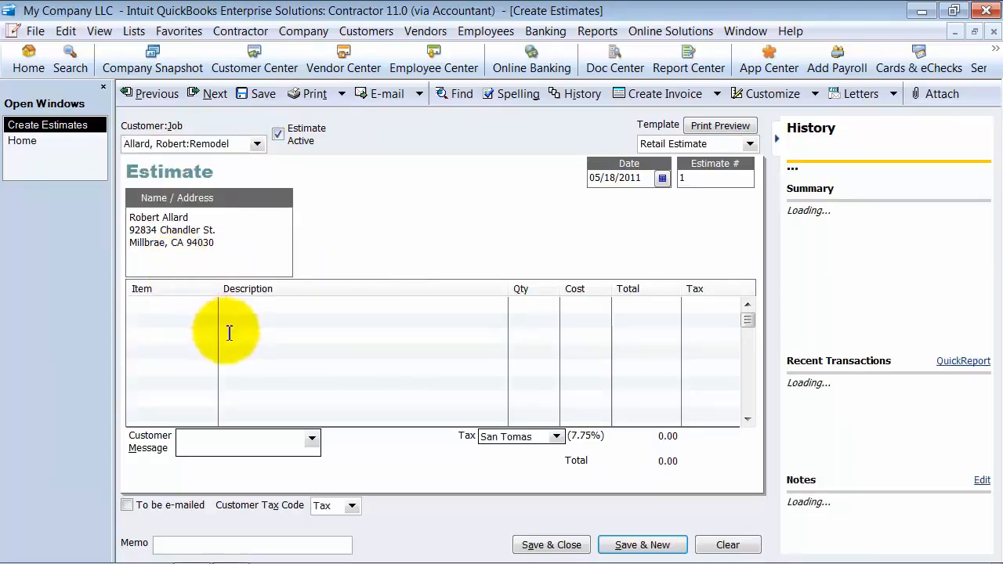
Add the Subs:Electrical item to the estimate's first line with a quantity of 10.
click(172, 308)
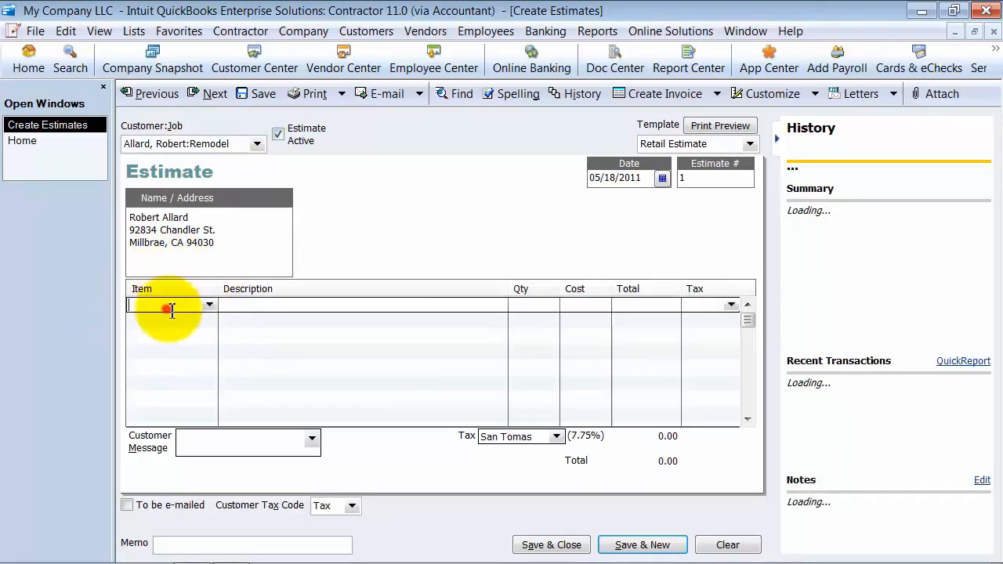
click(209, 304)
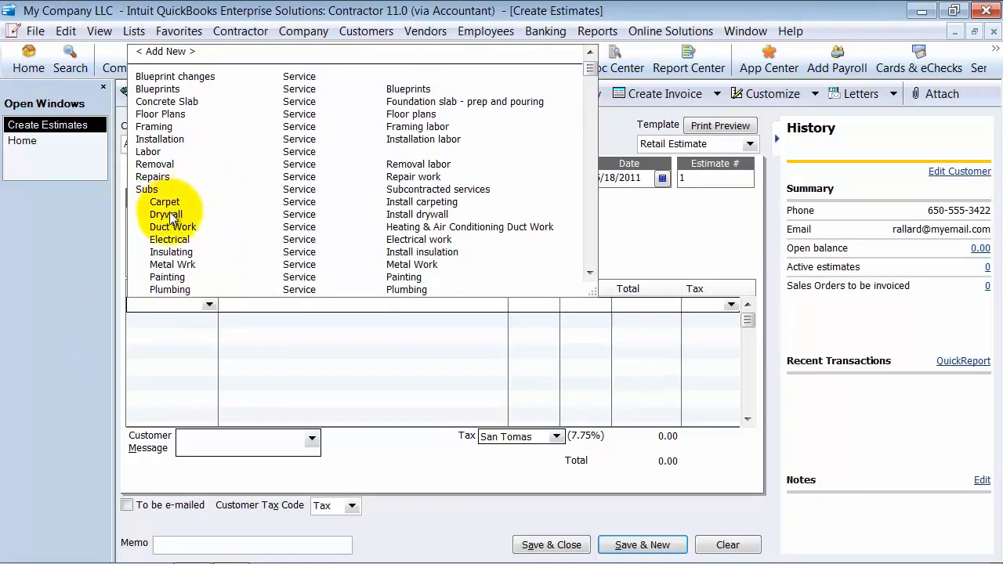
click(170, 239)
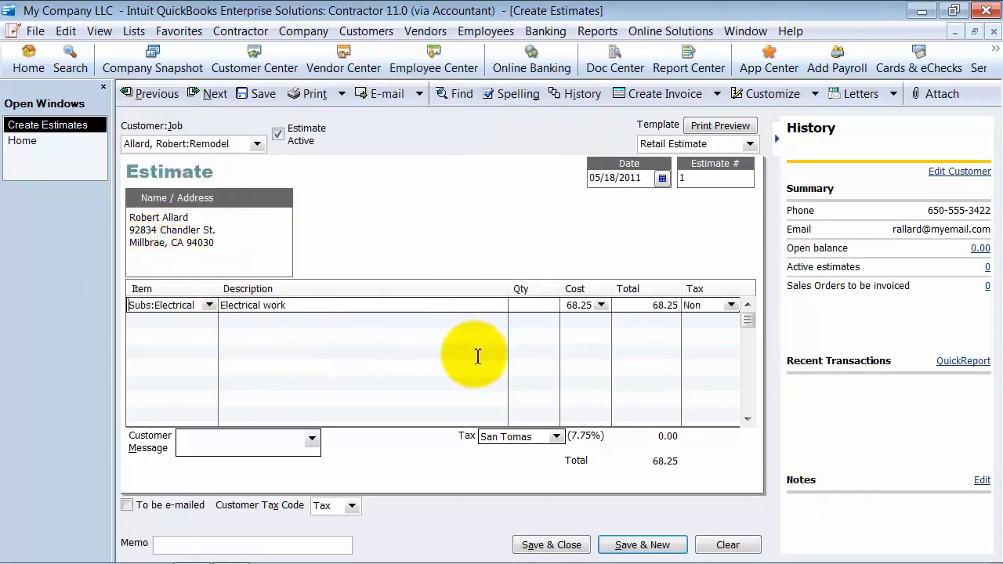
text(10)
key(Tab)
key(Tab)
key(Tab)
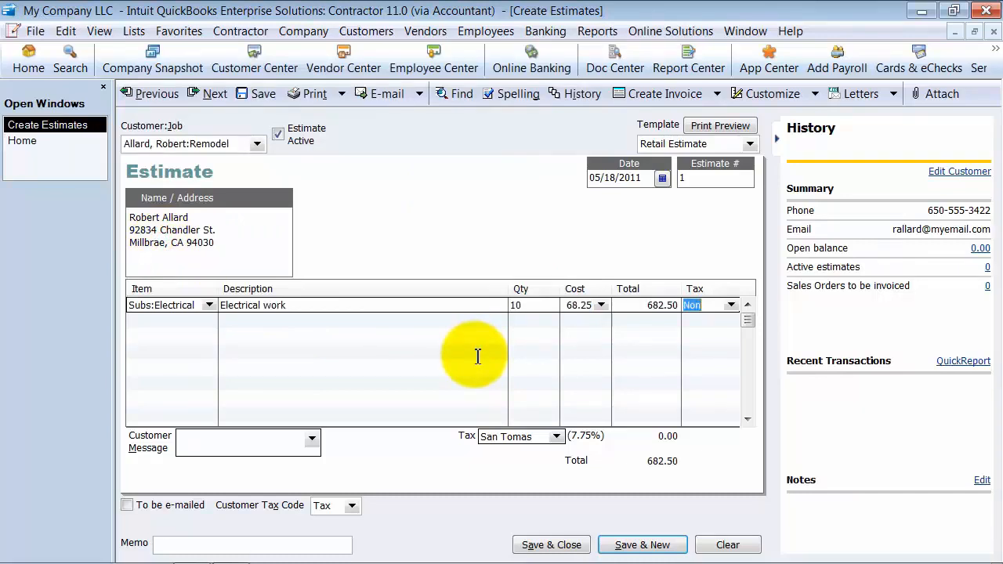
key(Tab)
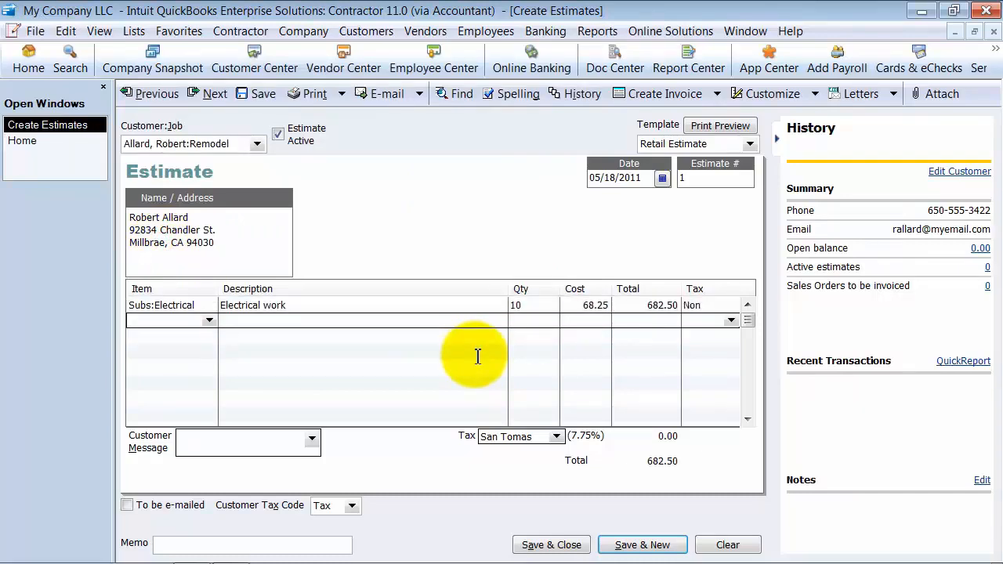
Add the Subs:Plumbing item on the estimate's second line with a quantity of 10.
click(208, 319)
click(170, 307)
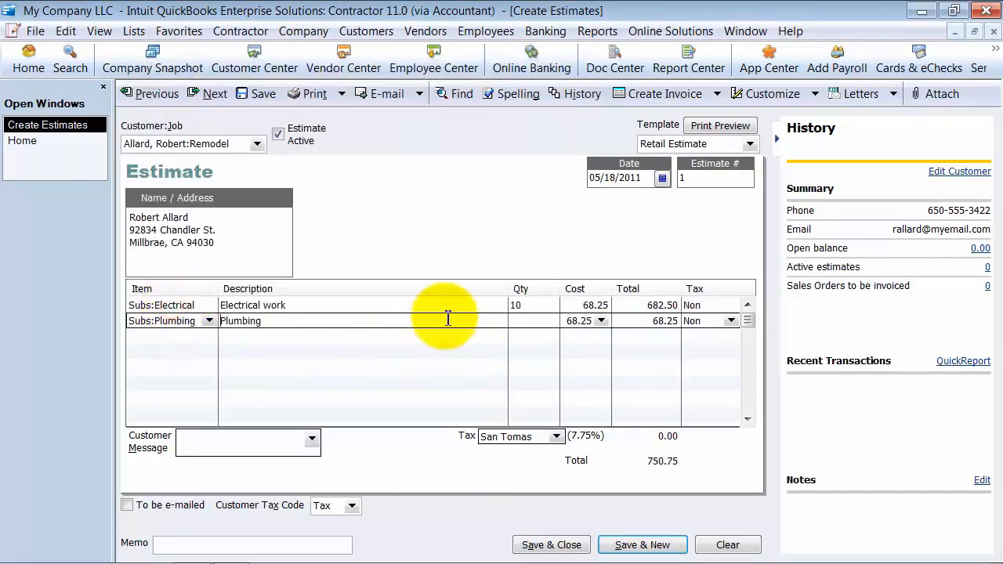
text(10)
key(Tab)
key(Tab)
key(Tab)
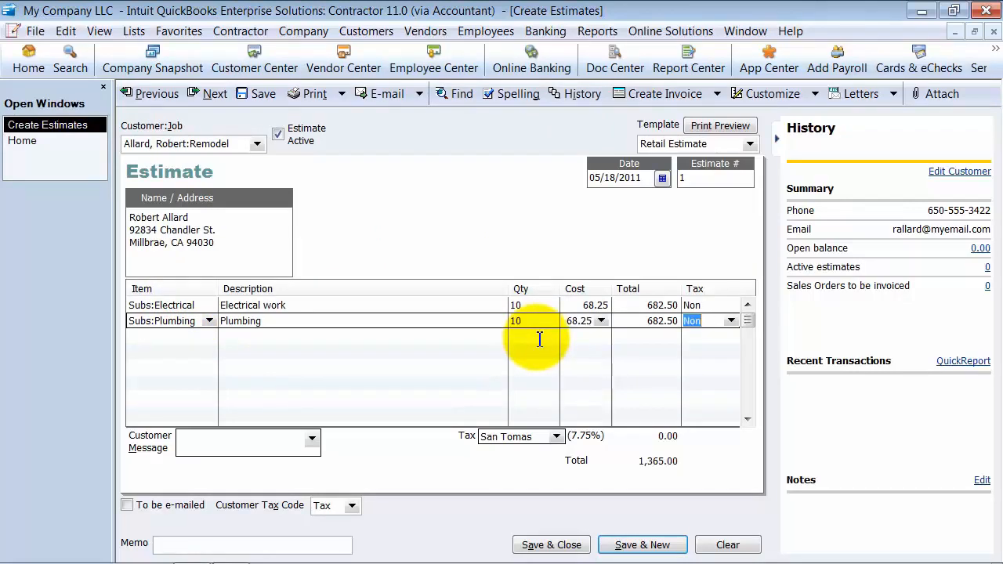
Add the Subs:Roofing item on the estimate's third line with a quantity of 10.
click(189, 337)
click(209, 336)
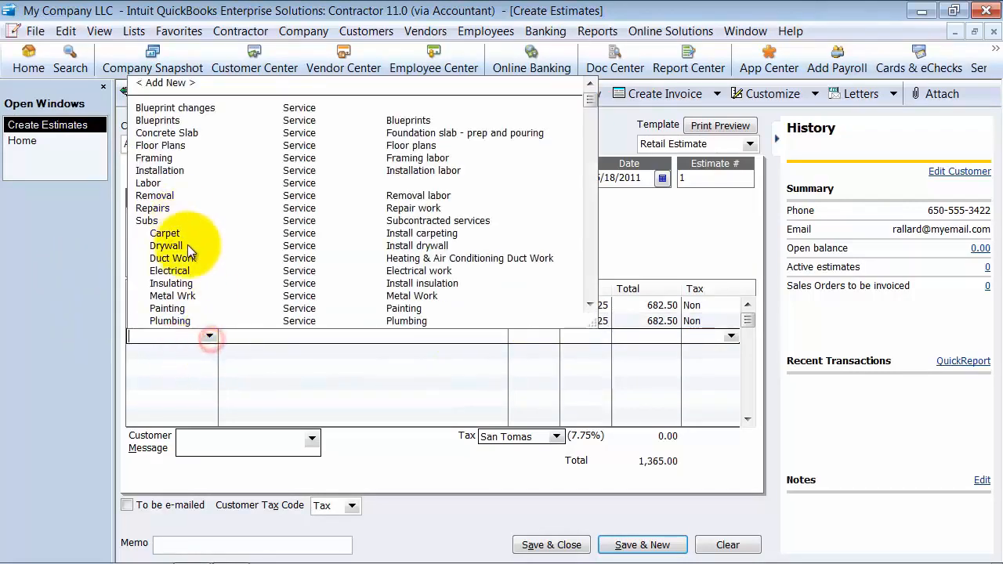
scroll(191, 252, down, 1)
click(166, 259)
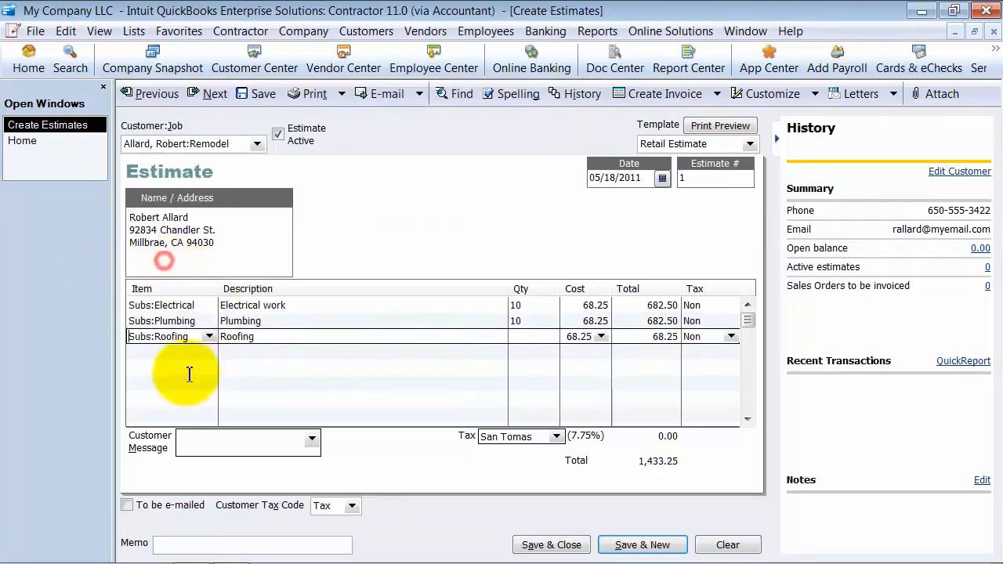
text(10)
key(Tab)
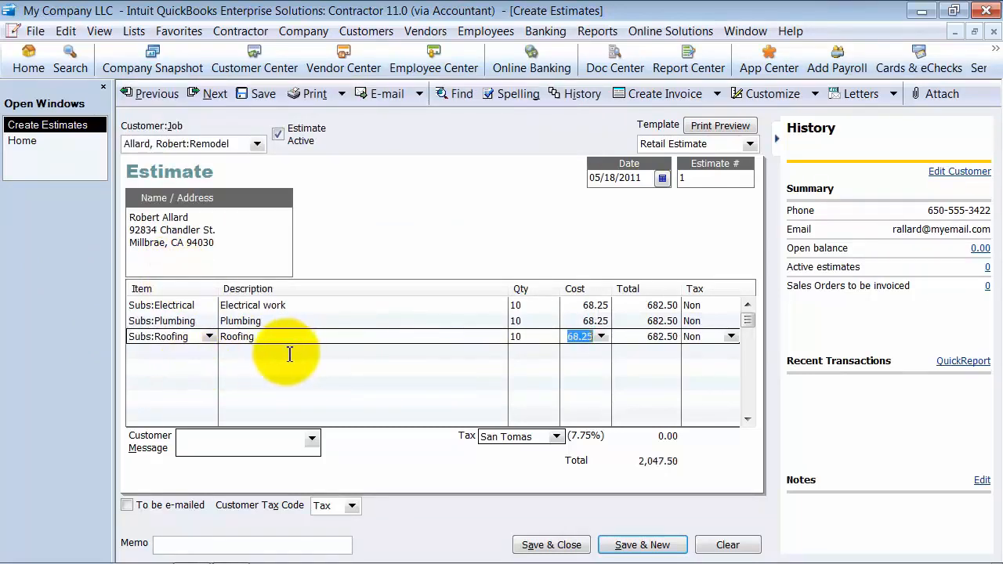
key(Tab)
key(Tab)
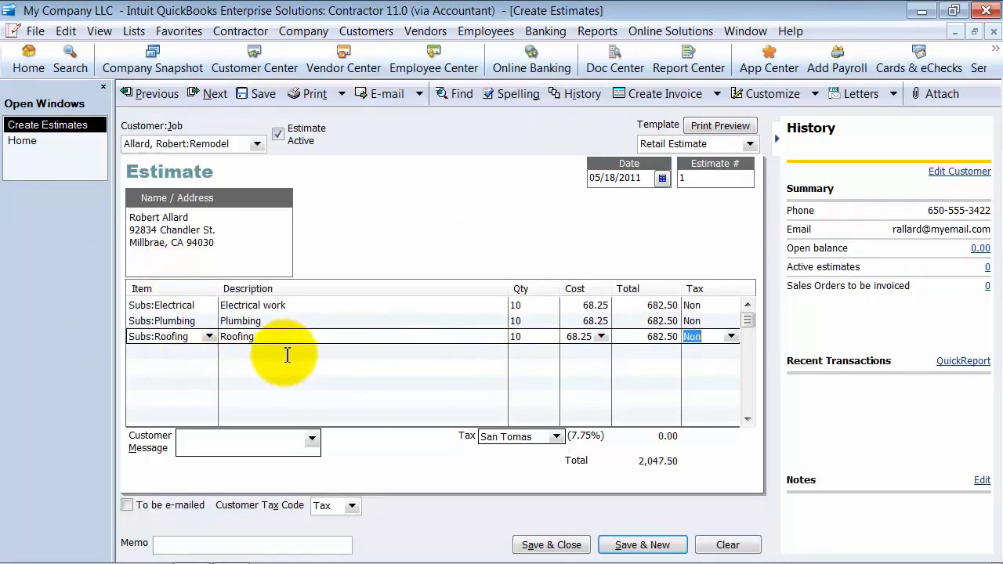
key(Tab)
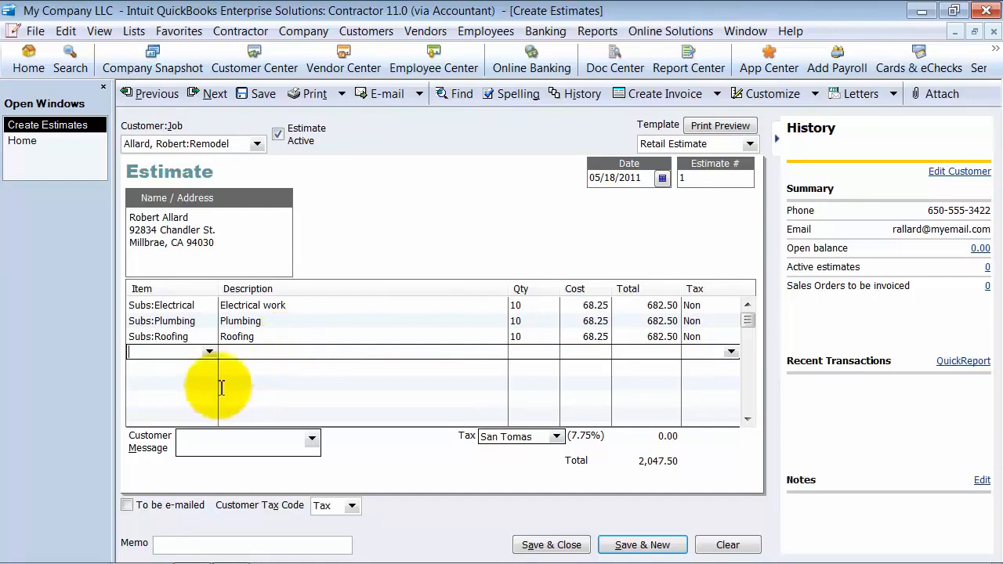
Add a Subtotal item on the line below the three subcontractor services.
text(Subs)
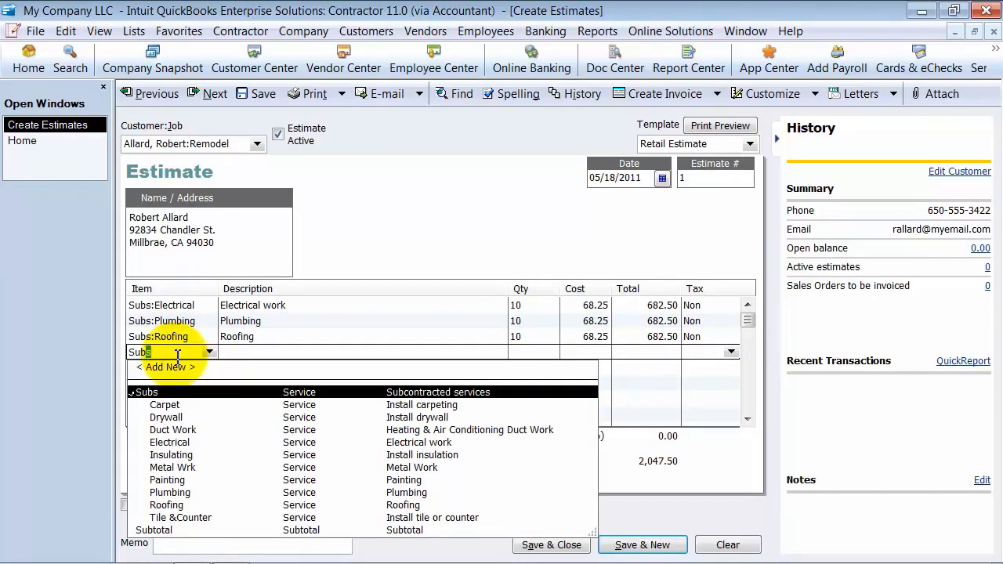
key(Tab)
key(shift+Tab)
text(Subt)
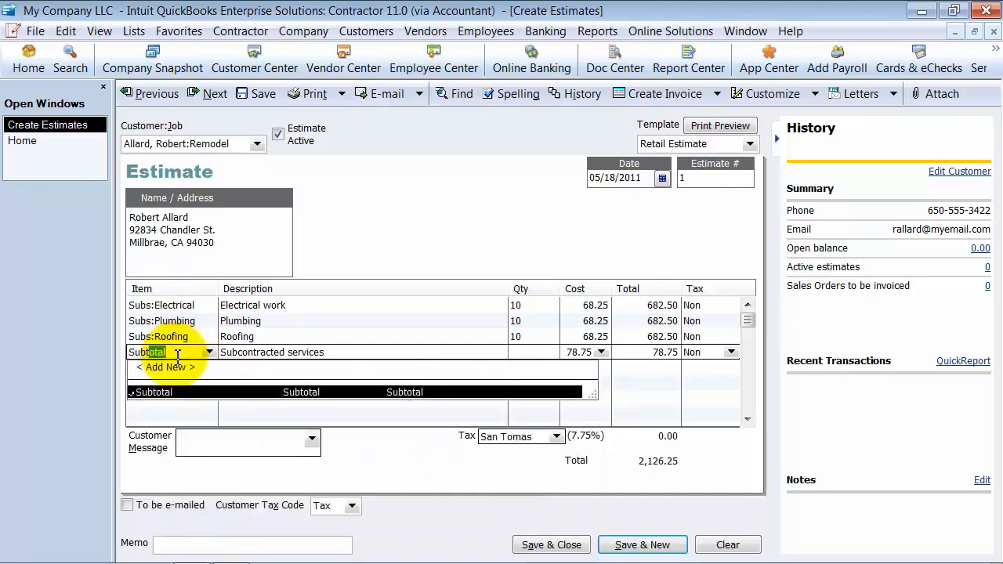
key(Tab)
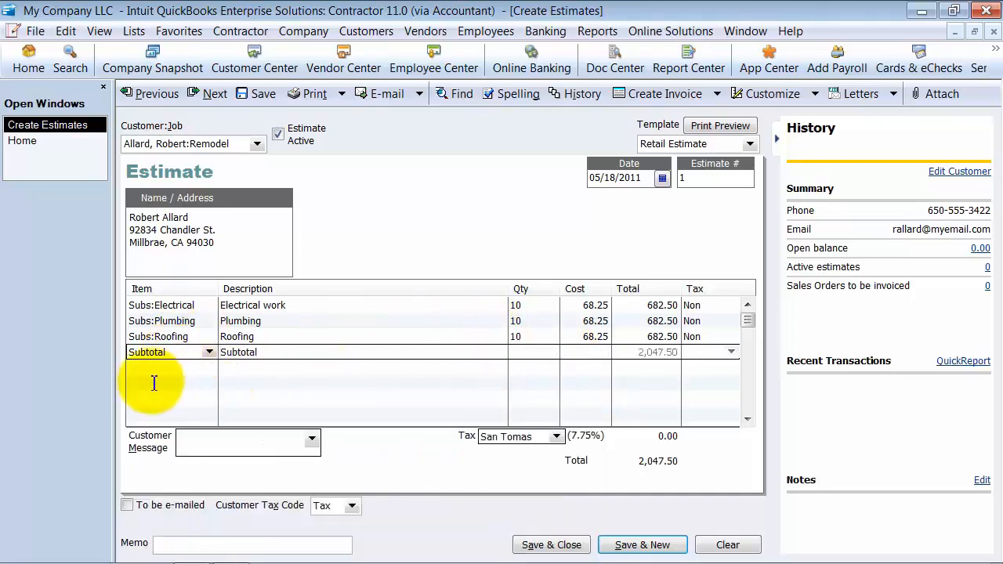
Add the Retainage item below the subtotal and set its rate to -10%.
click(153, 370)
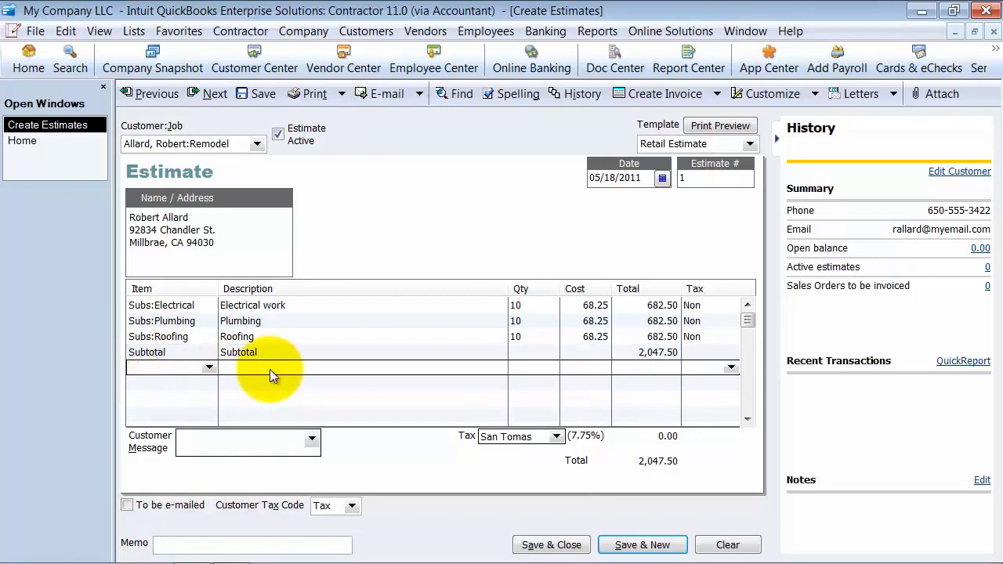
text(Retainage)
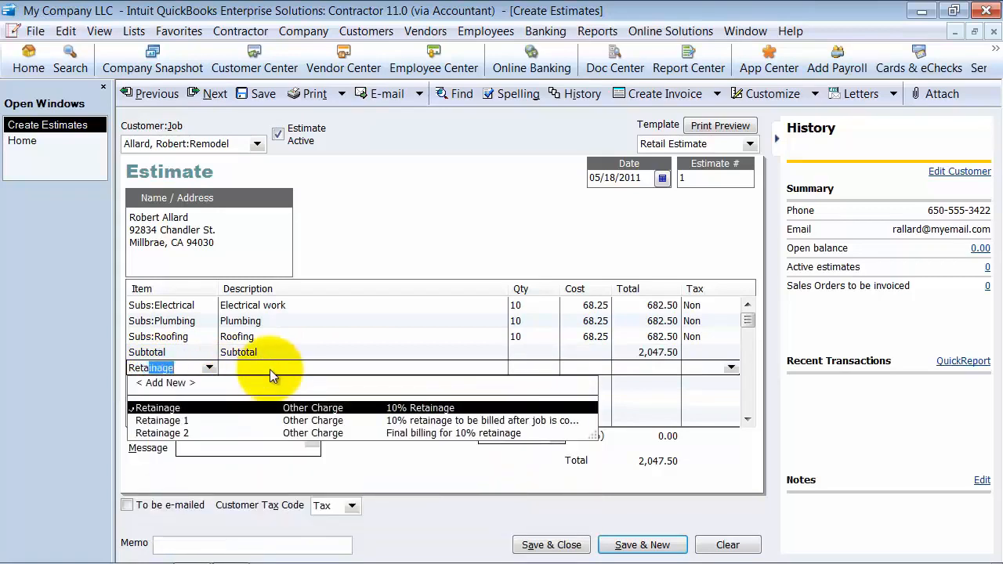
click(270, 369)
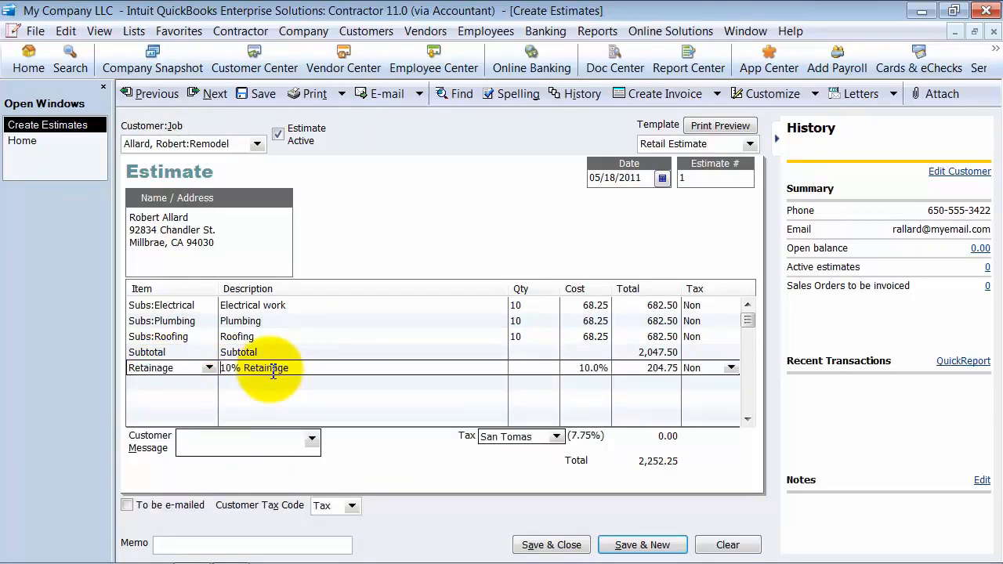
key(Tab)
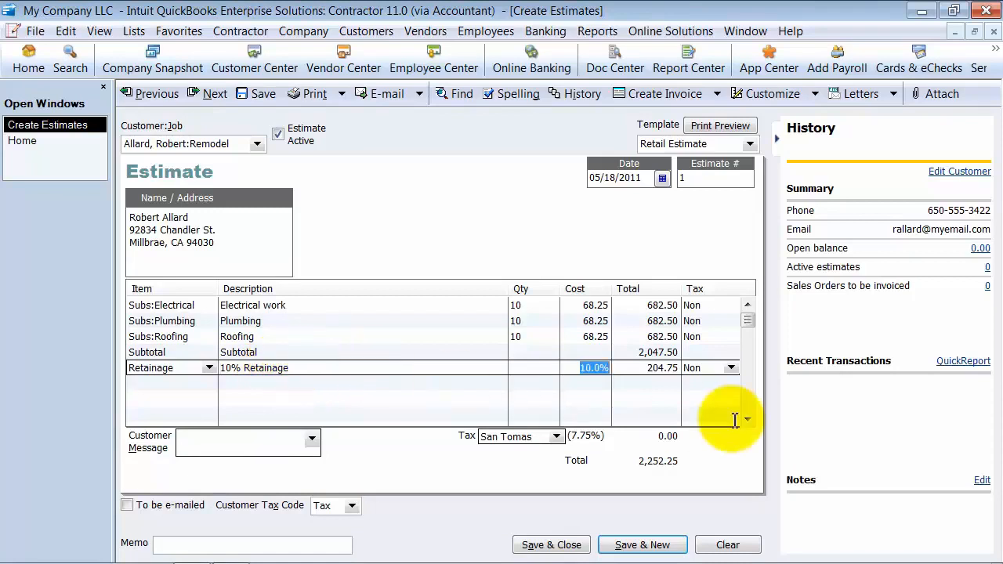
text(-10)
key(Tab)
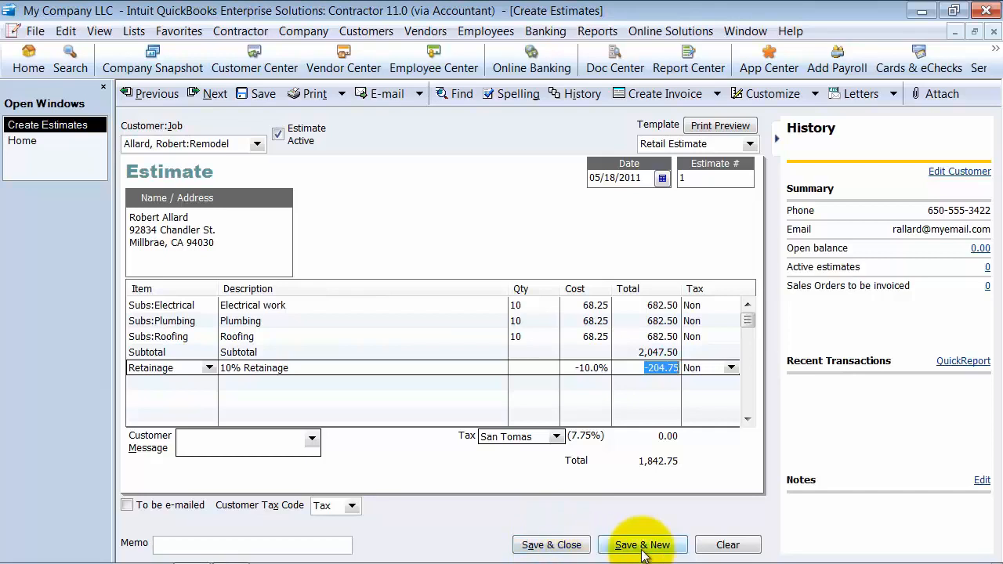
Save the estimate without spelling changes and create an invoice from the entire estimate.
click(264, 94)
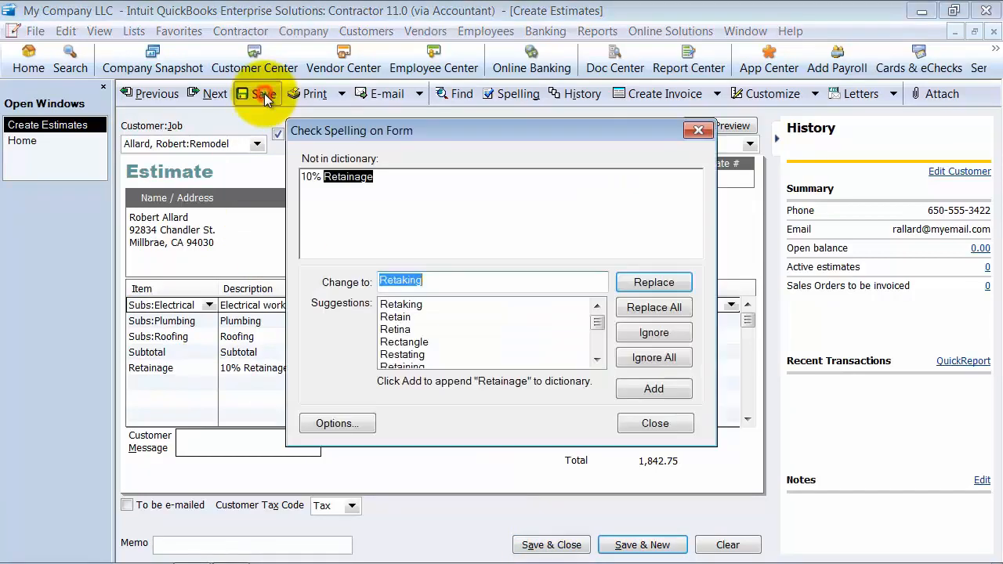
click(662, 421)
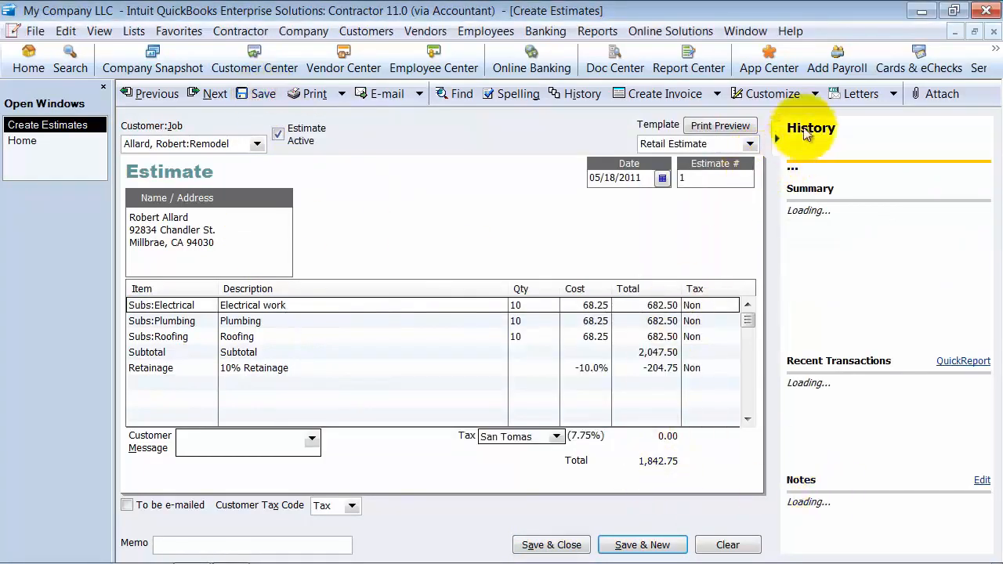
click(716, 93)
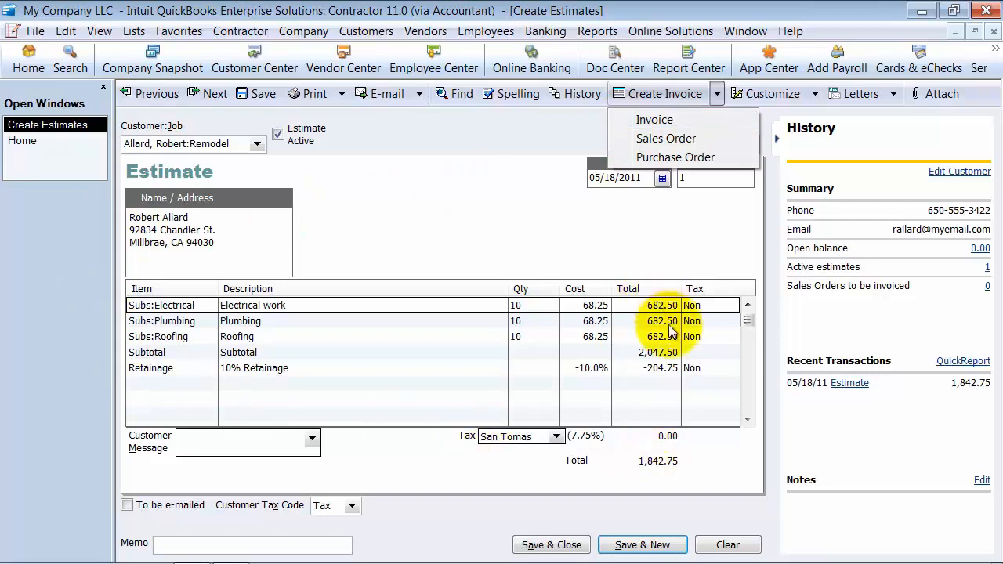
click(686, 119)
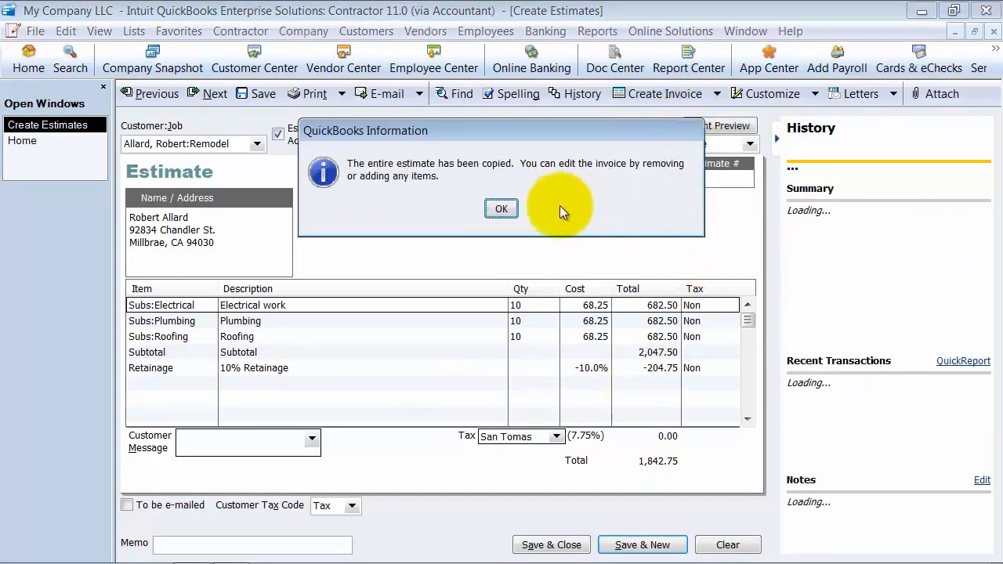
click(498, 207)
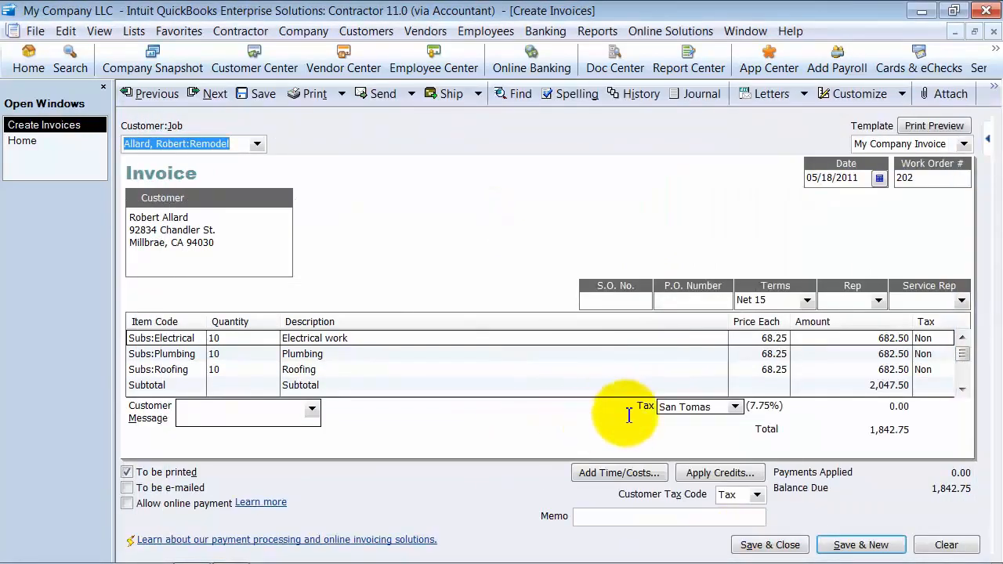
Set the invoice quantities of the electrical, plumbing and roofing lines to 5 each.
click(961, 390)
click(961, 390)
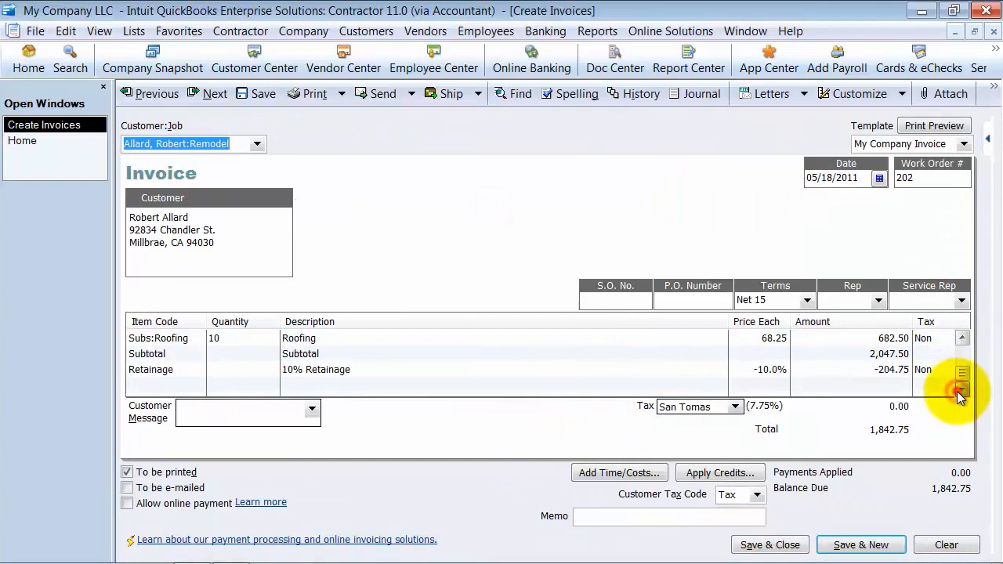
click(961, 338)
click(962, 337)
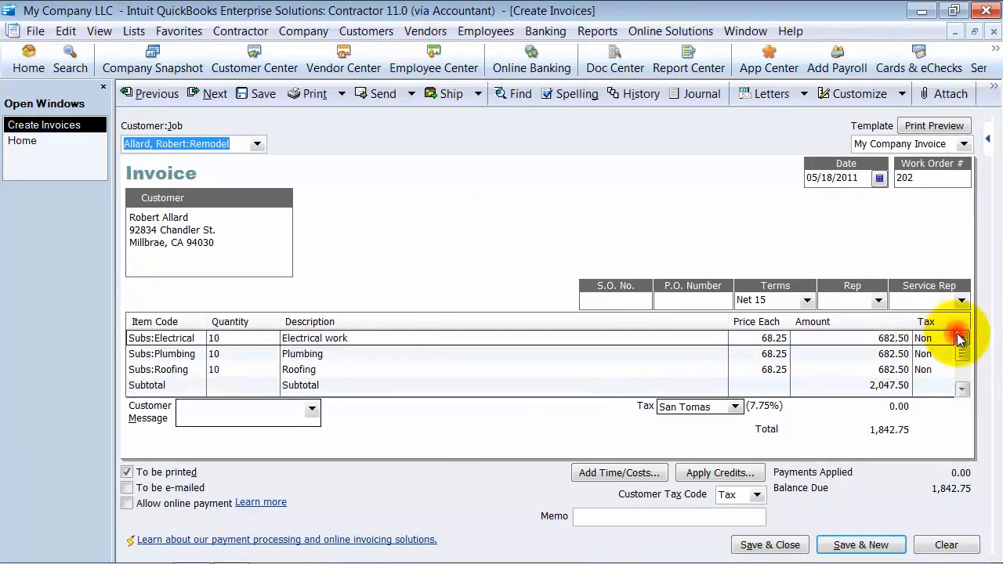
click(262, 333)
drag(182, 334, 204, 332)
click(269, 337)
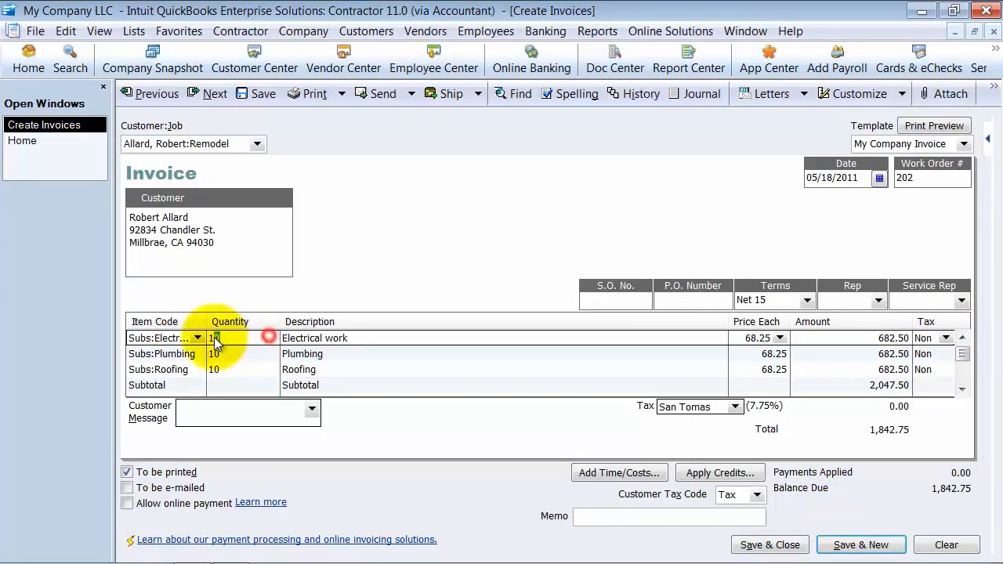
text(5)
click(235, 353)
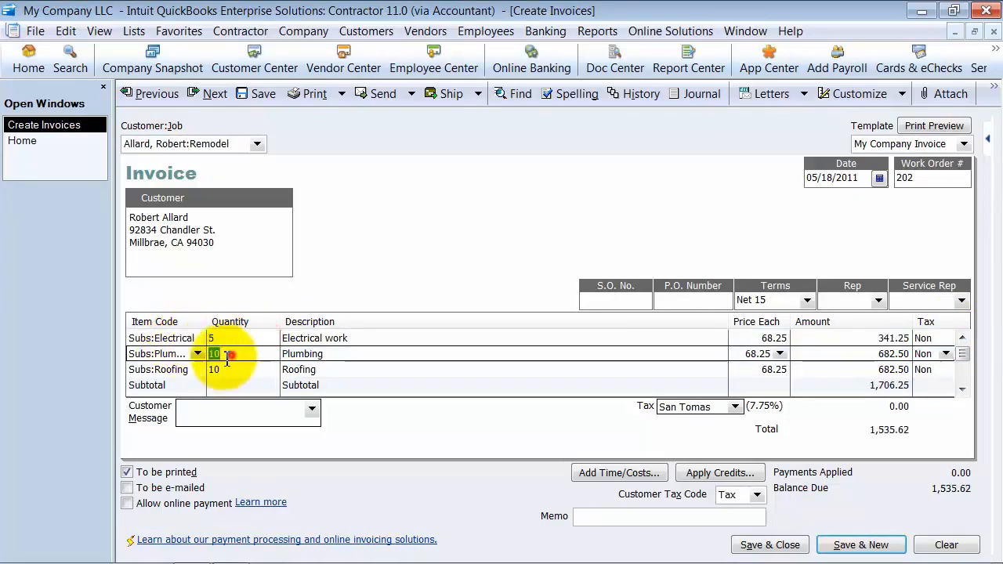
text(5)
click(239, 369)
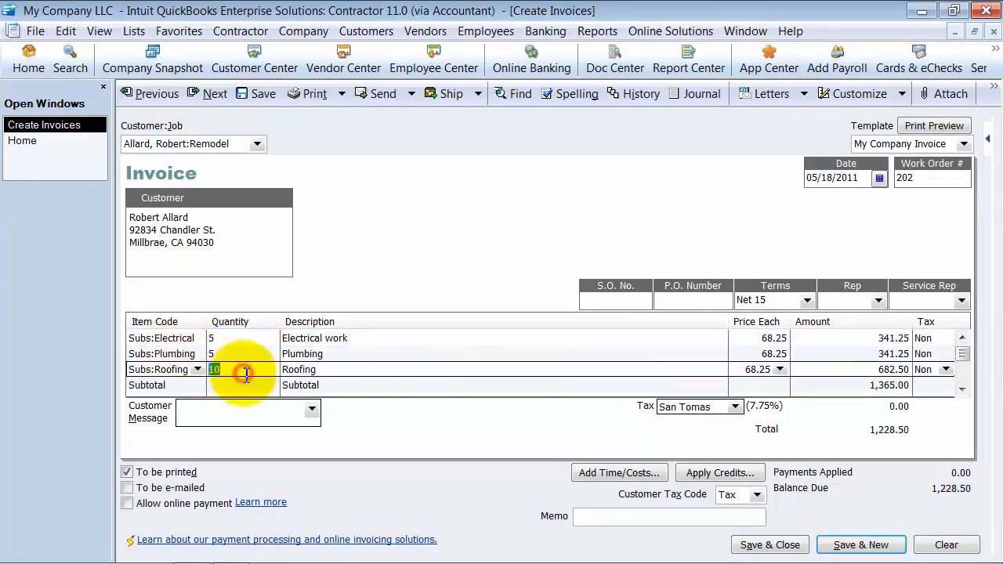
text(5)
click(542, 402)
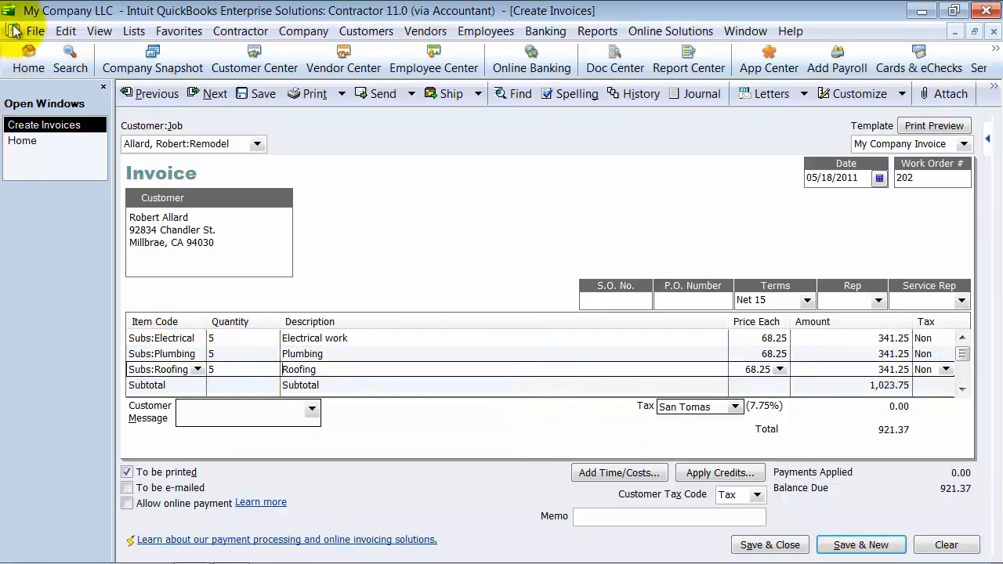
Enable progress invoicing in the company preferences for Jobs & Estimates, without recording the open invoice.
click(66, 31)
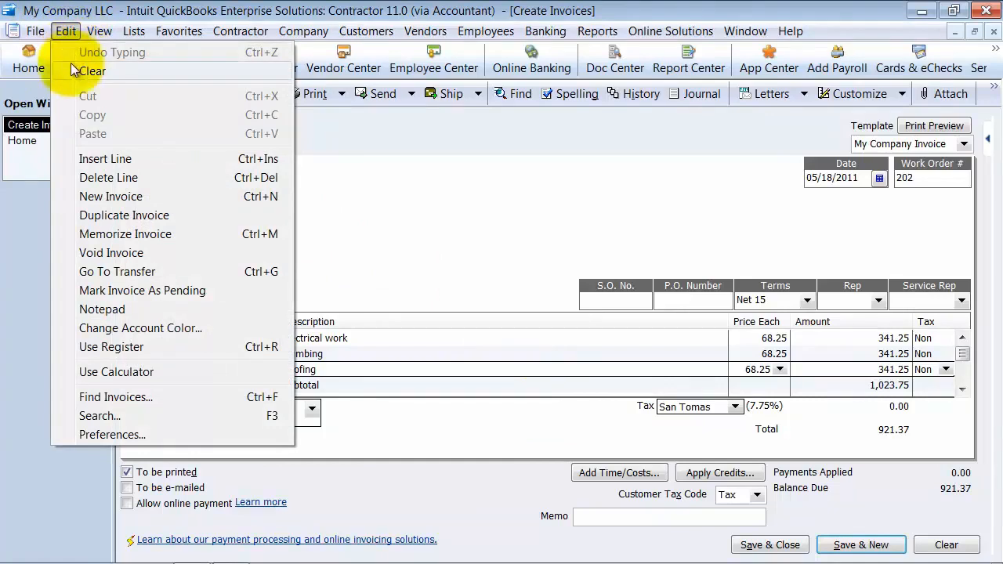
click(146, 434)
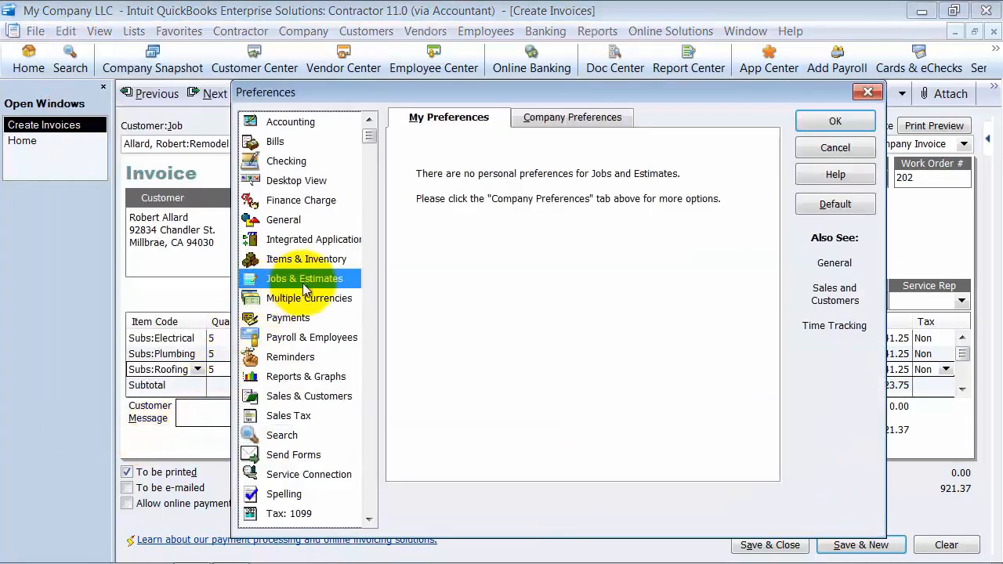
click(610, 118)
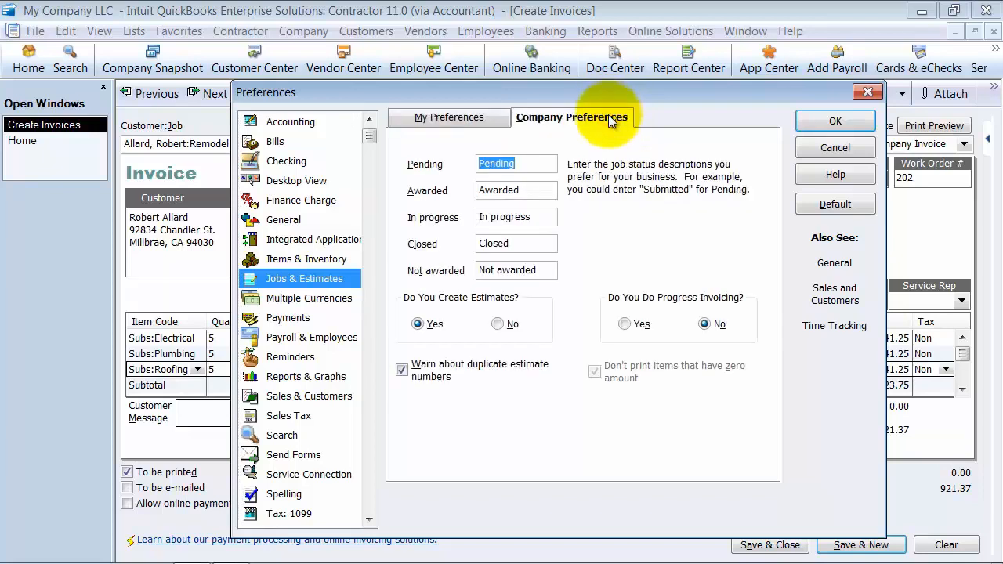
click(626, 328)
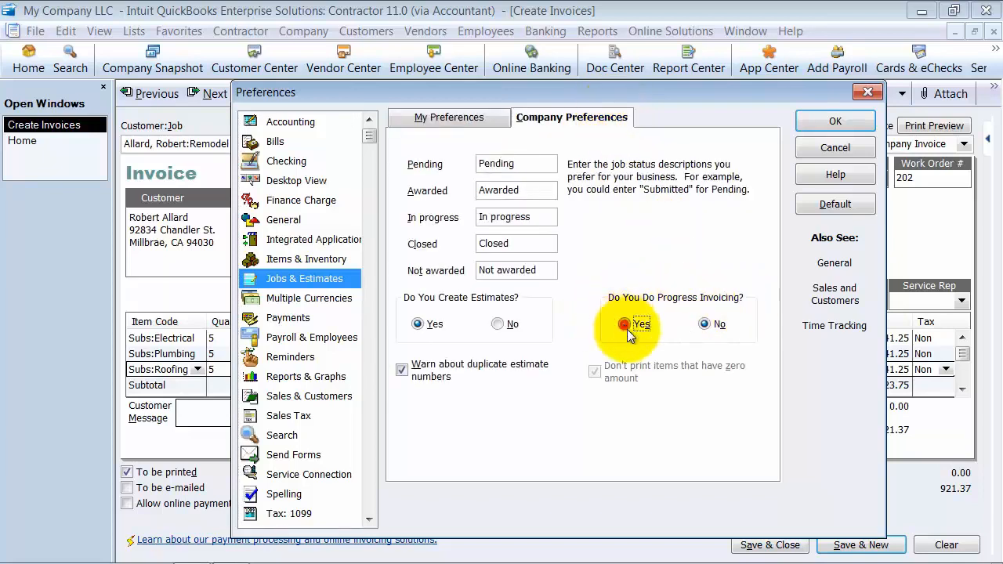
click(836, 120)
click(500, 196)
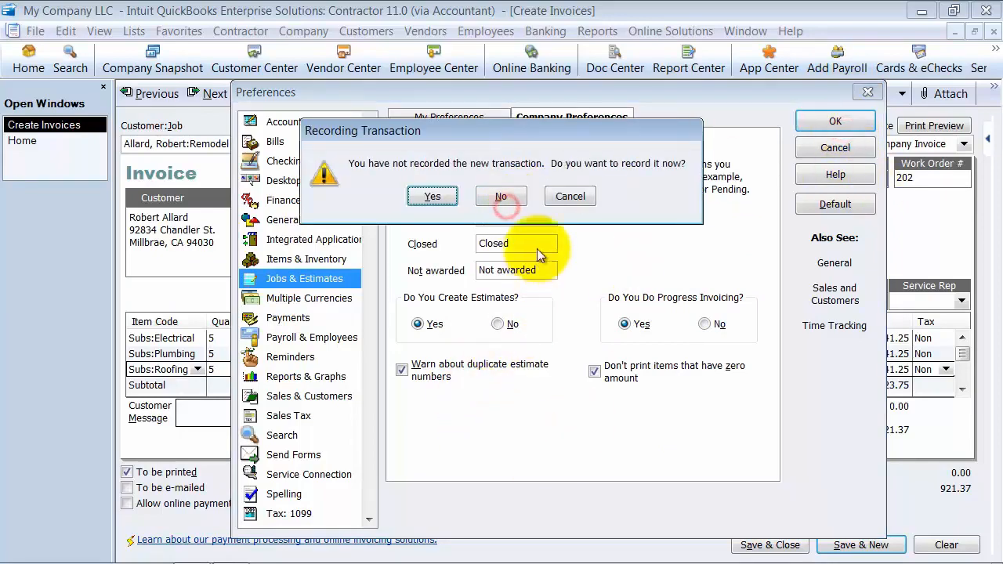
click(497, 195)
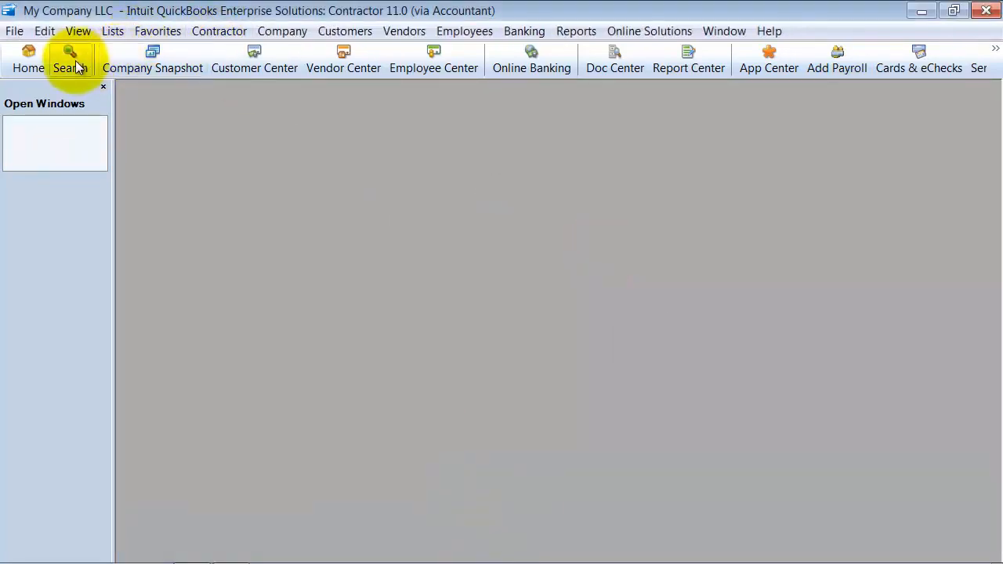
Open the existing estimate of the customer's Remodel job from the Customer Center and maximize its window.
click(269, 56)
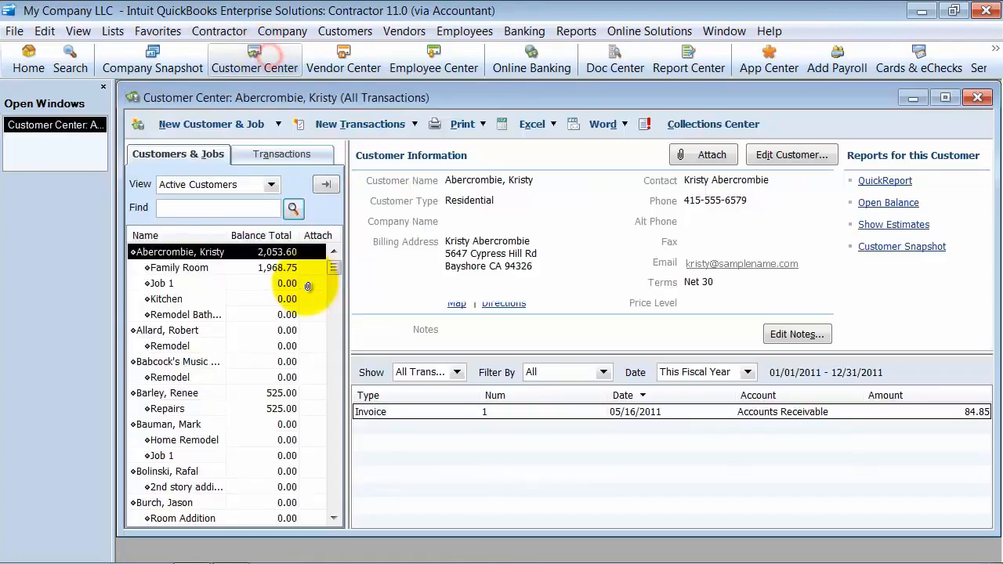
click(187, 346)
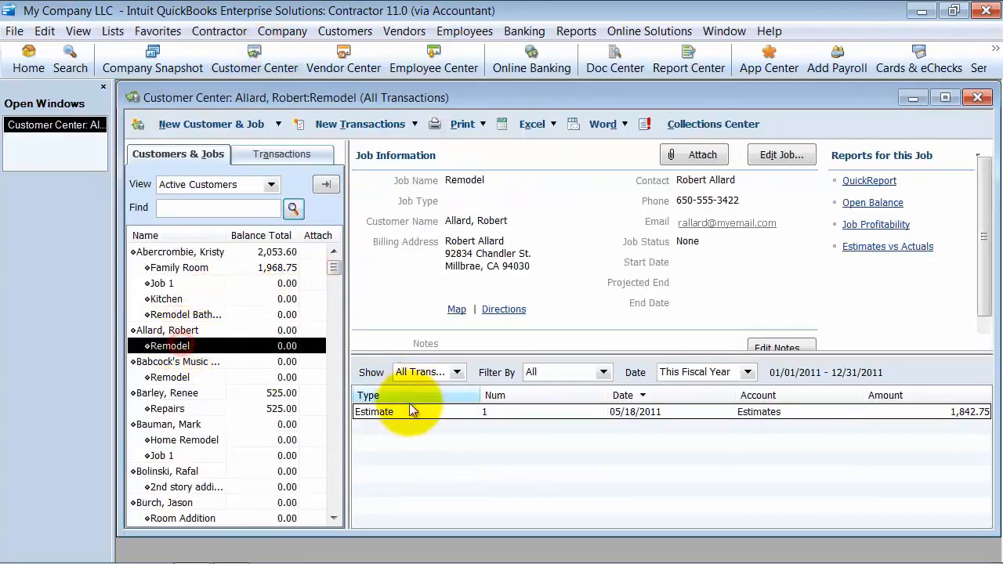
double_click(410, 411)
double_click(611, 97)
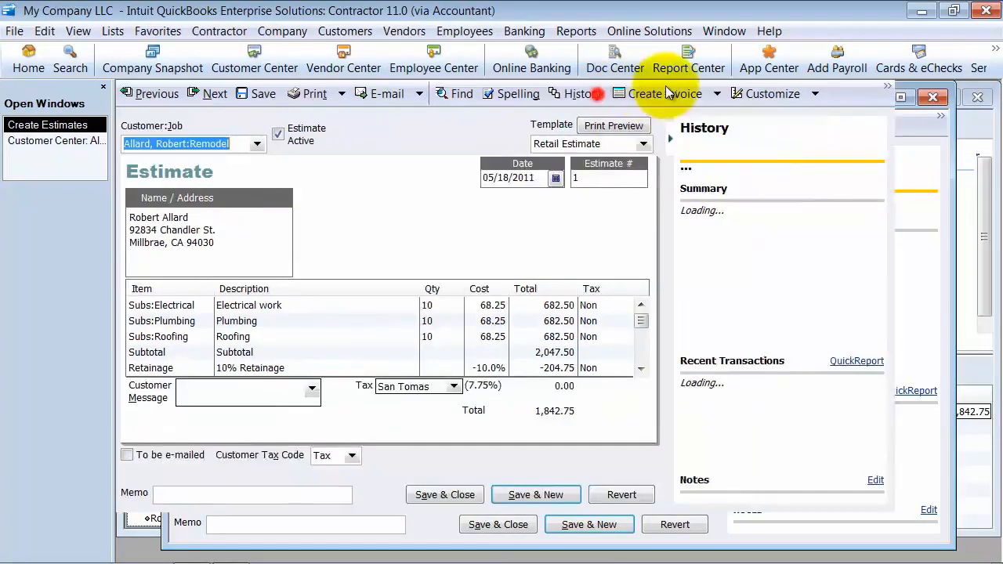
Create a progress invoice from the estimate for 50% of the entire estimate.
click(717, 93)
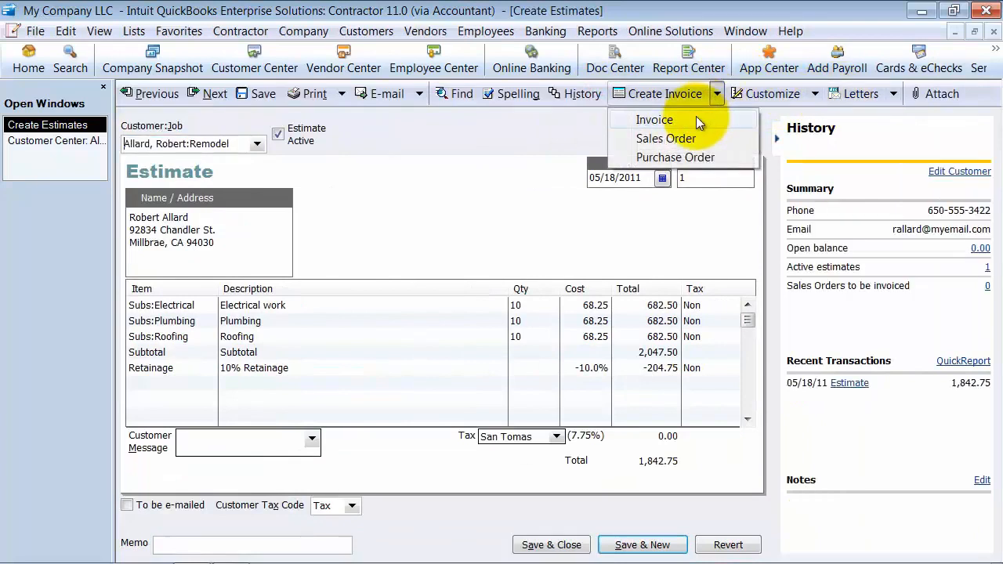
click(696, 119)
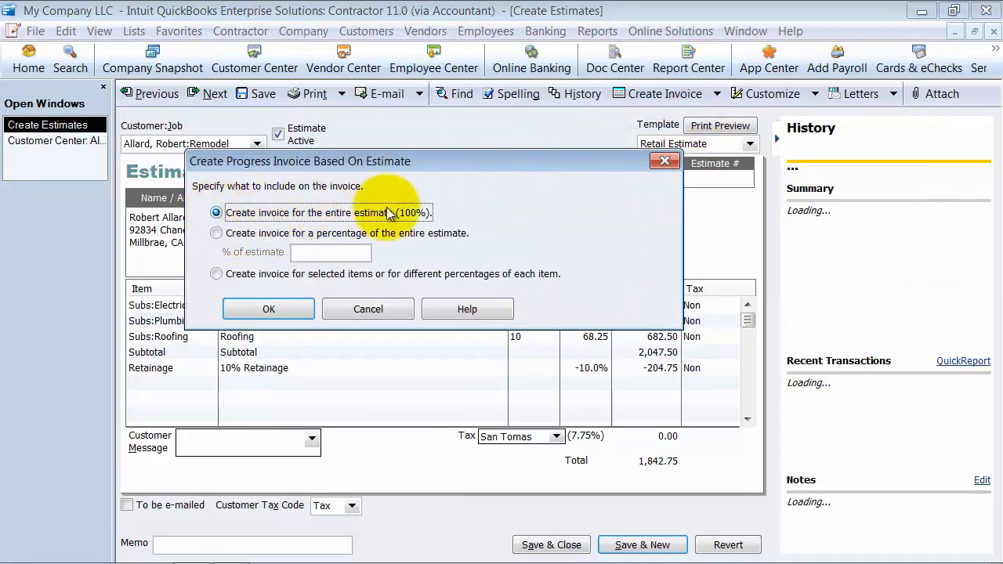
click(216, 233)
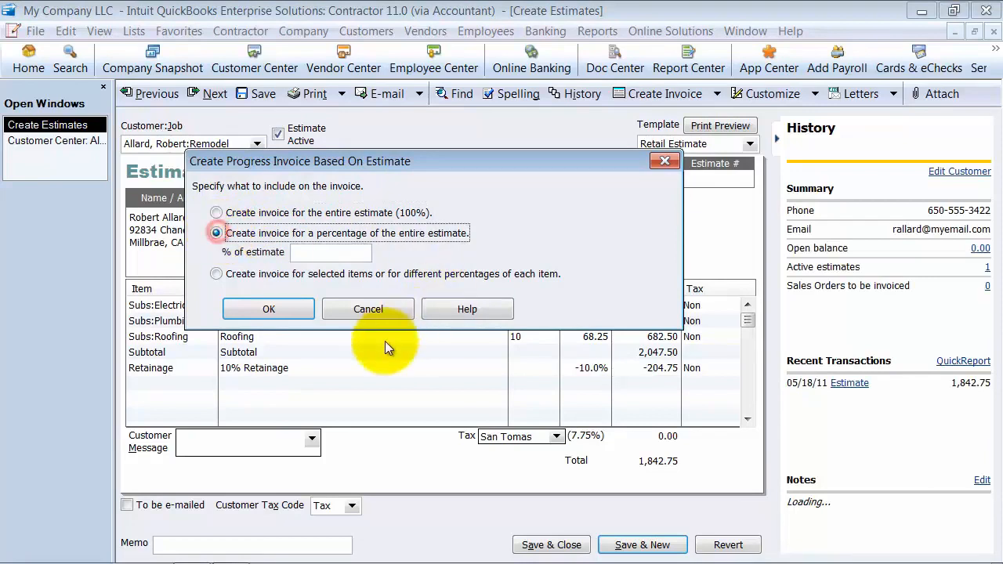
click(348, 251)
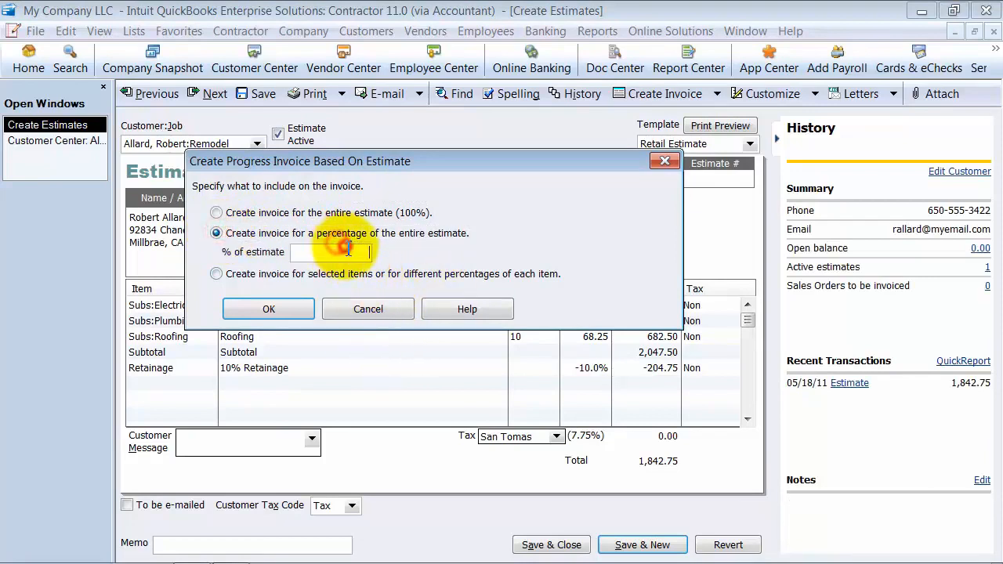
key(Tab)
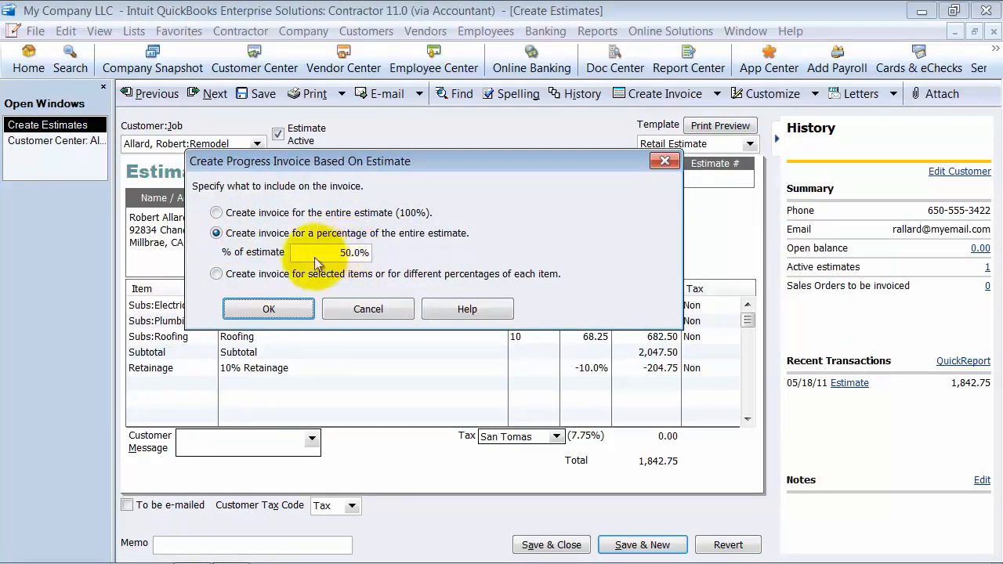
click(267, 310)
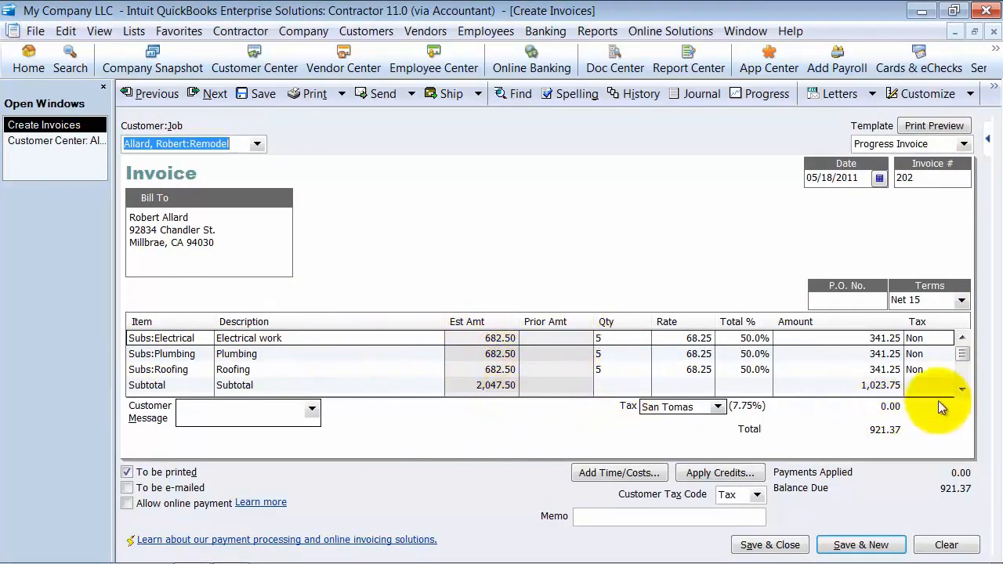
Check the invoice's subtotal and retainage lines, turn off its To be printed option, and save it without spelling changes.
click(963, 389)
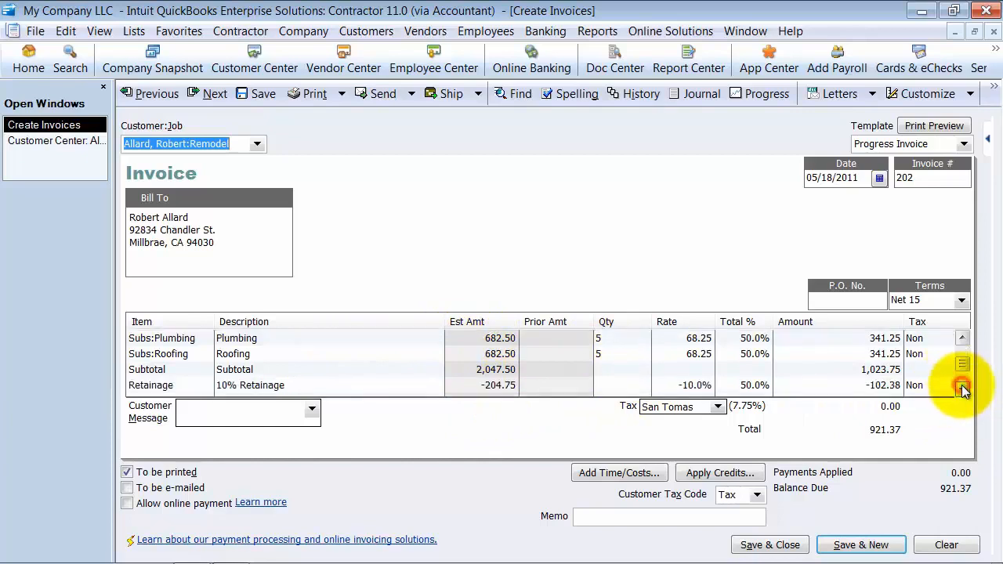
click(962, 390)
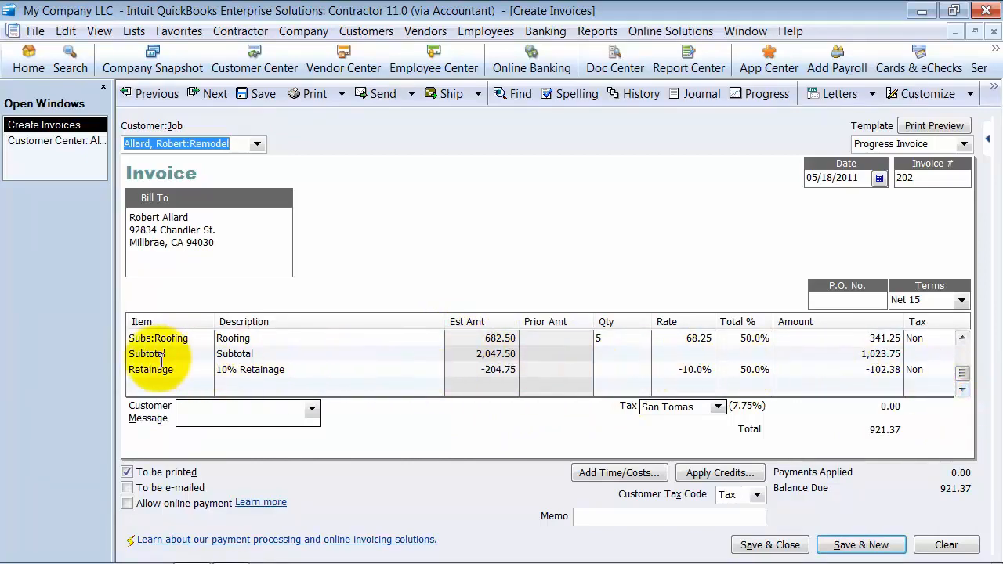
click(836, 352)
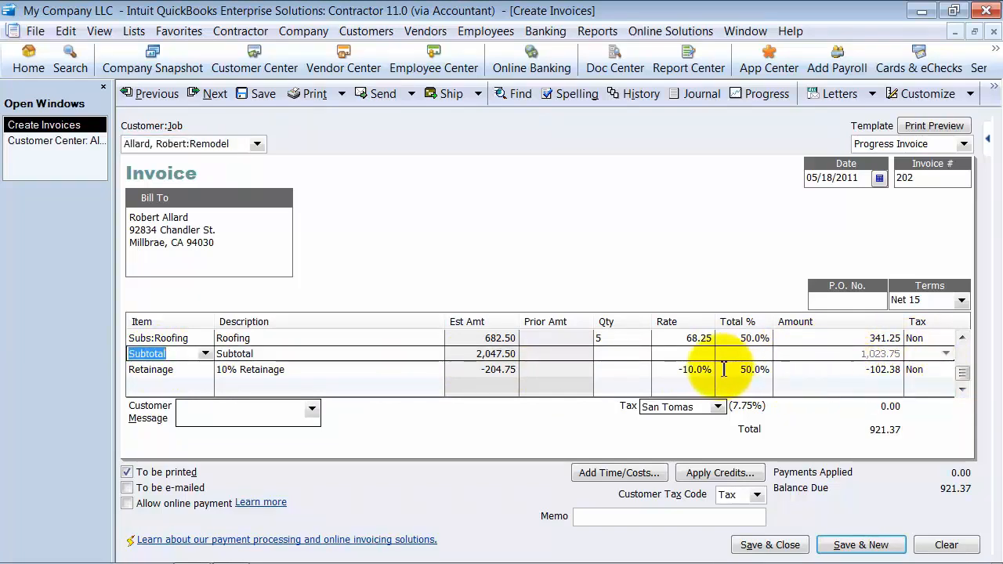
click(829, 367)
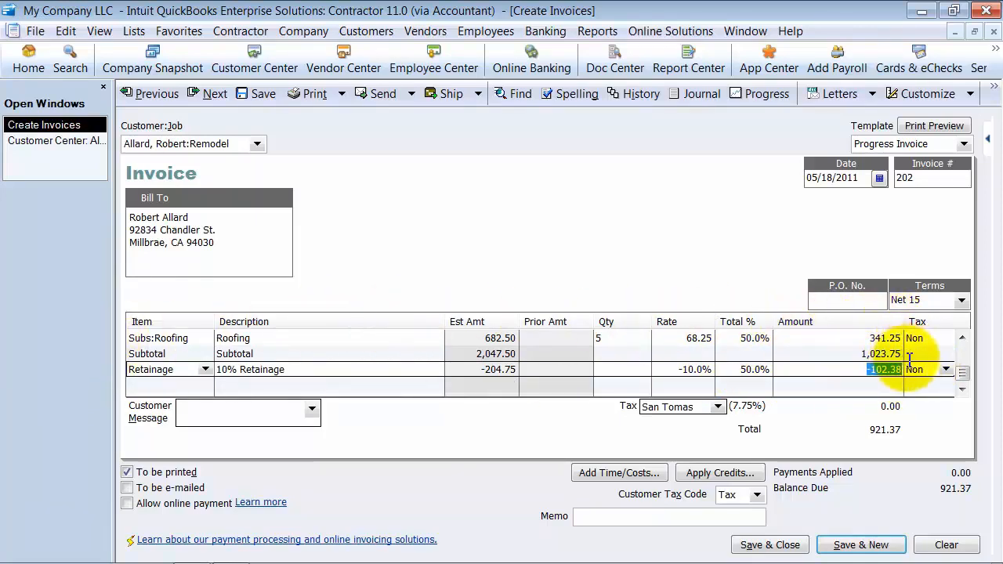
click(859, 374)
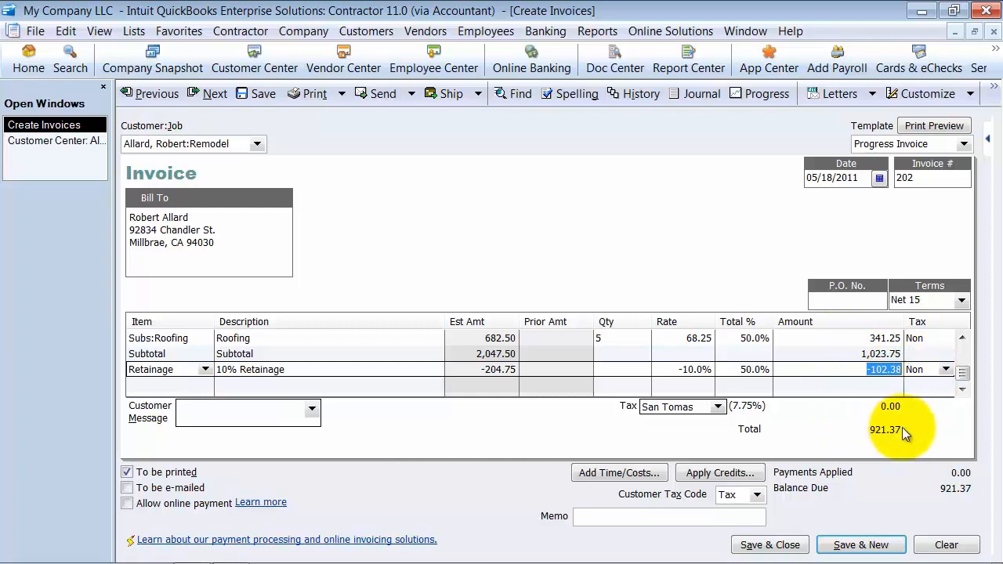
click(139, 471)
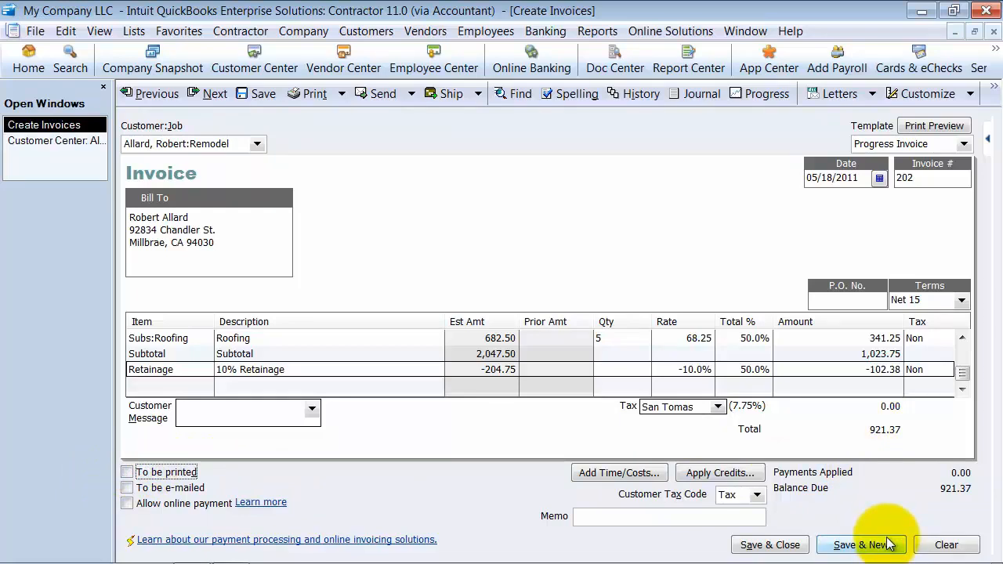
click(259, 93)
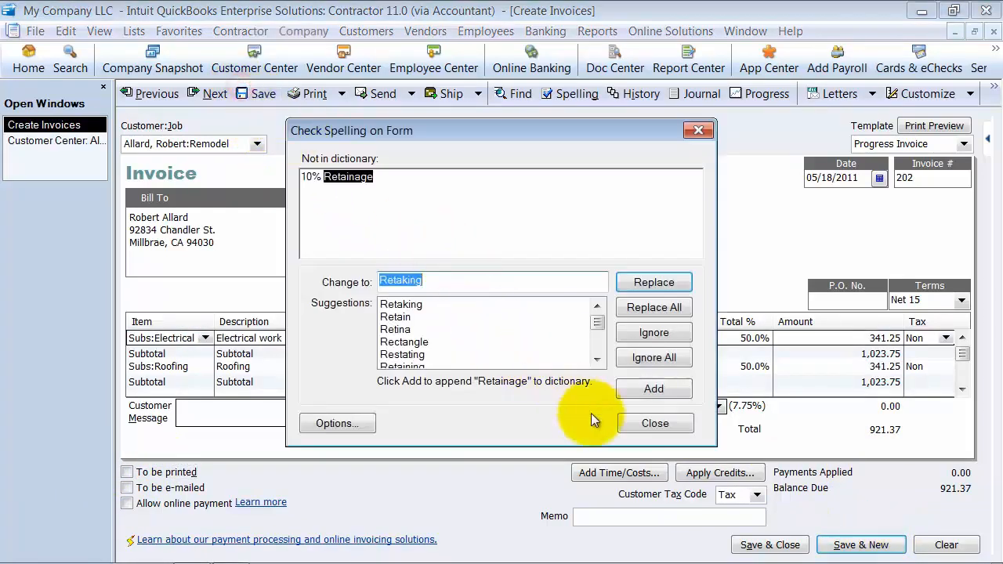
click(636, 425)
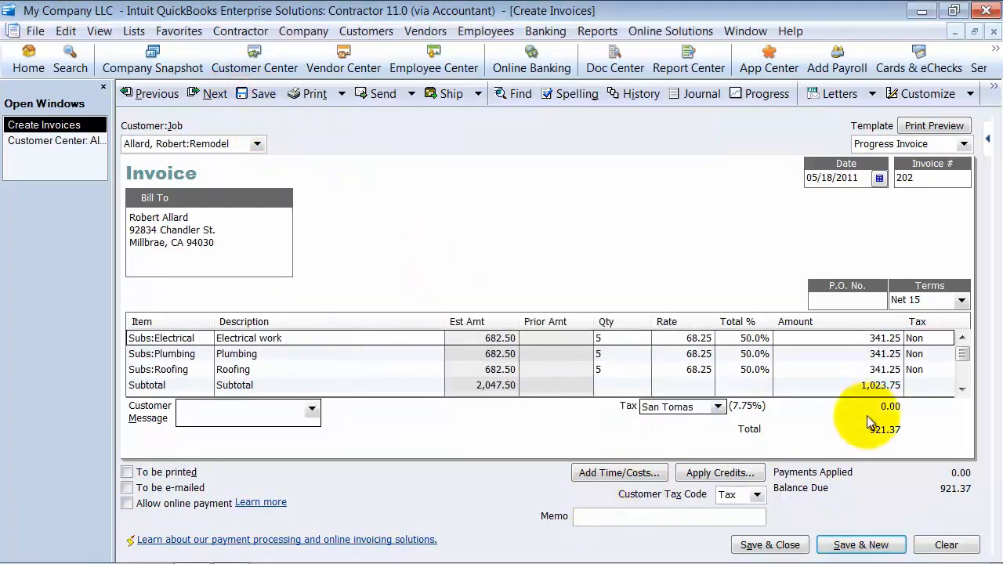
Open the invoice's transaction journal and collapse the Type, Date and Num columns to examine the debit and credit postings.
click(962, 389)
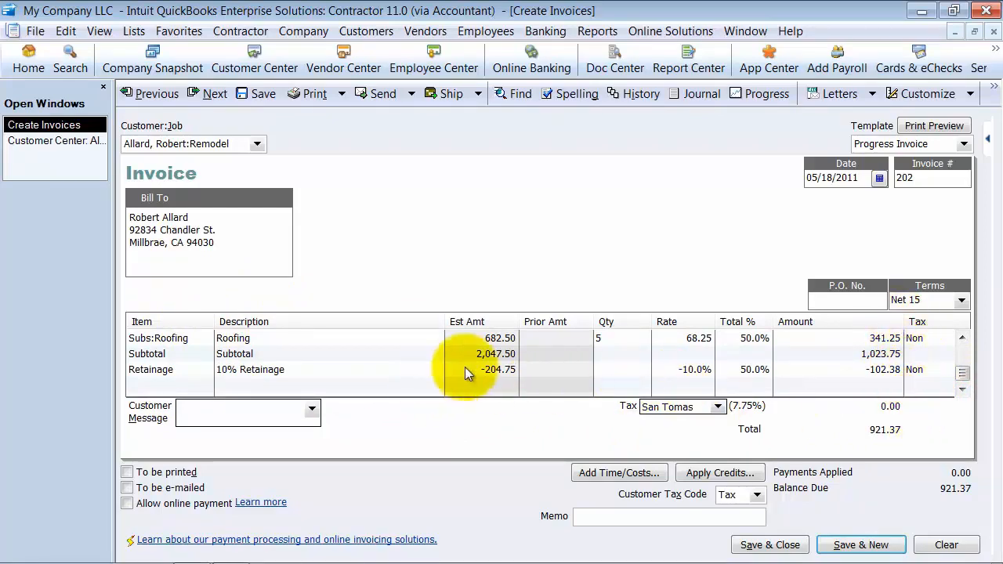
click(492, 368)
click(856, 370)
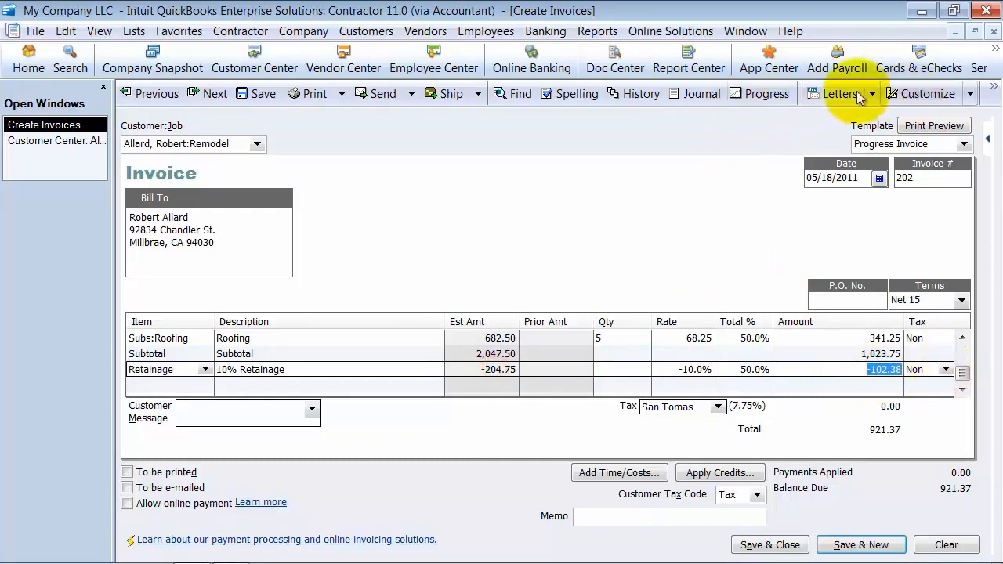
click(700, 93)
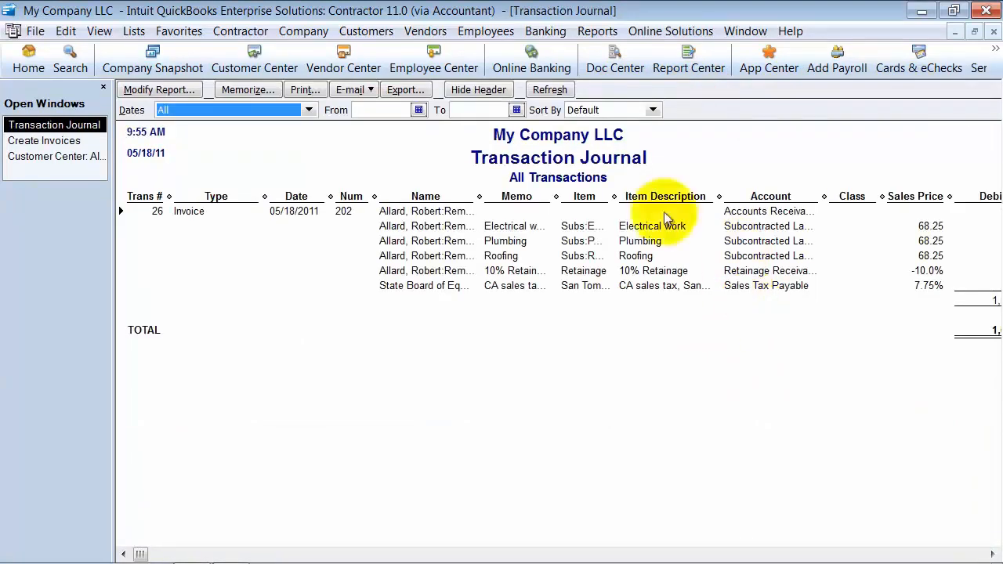
drag(374, 195, 261, 192)
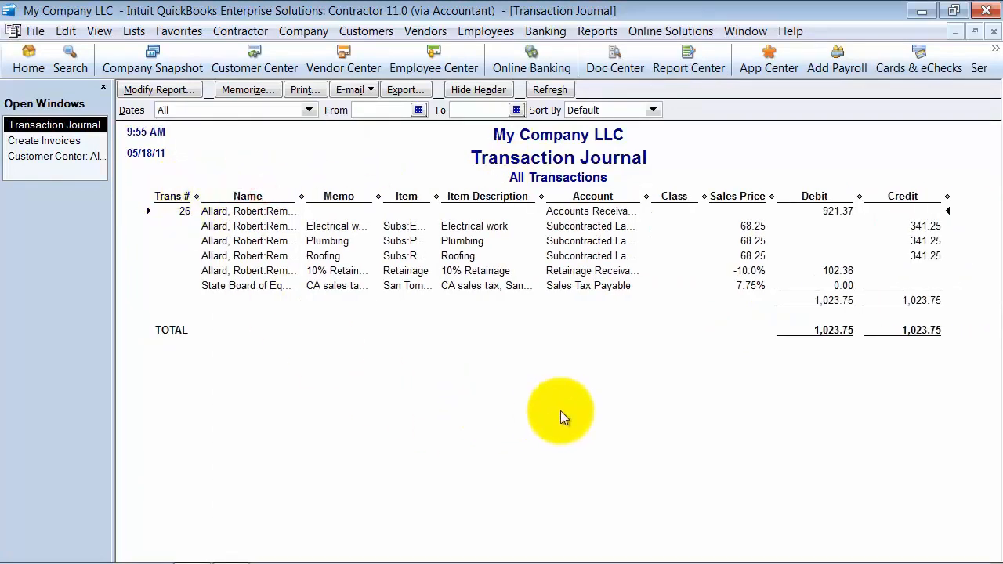
click(843, 210)
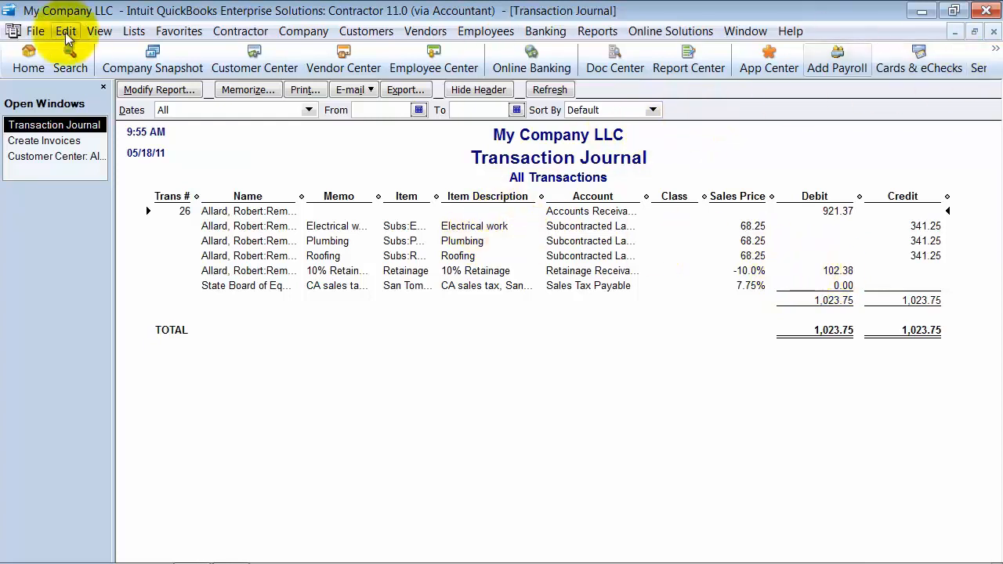
Examine the Retainage Receivables register from the chart of accounts, close it, and return to the invoice.
click(135, 31)
click(146, 45)
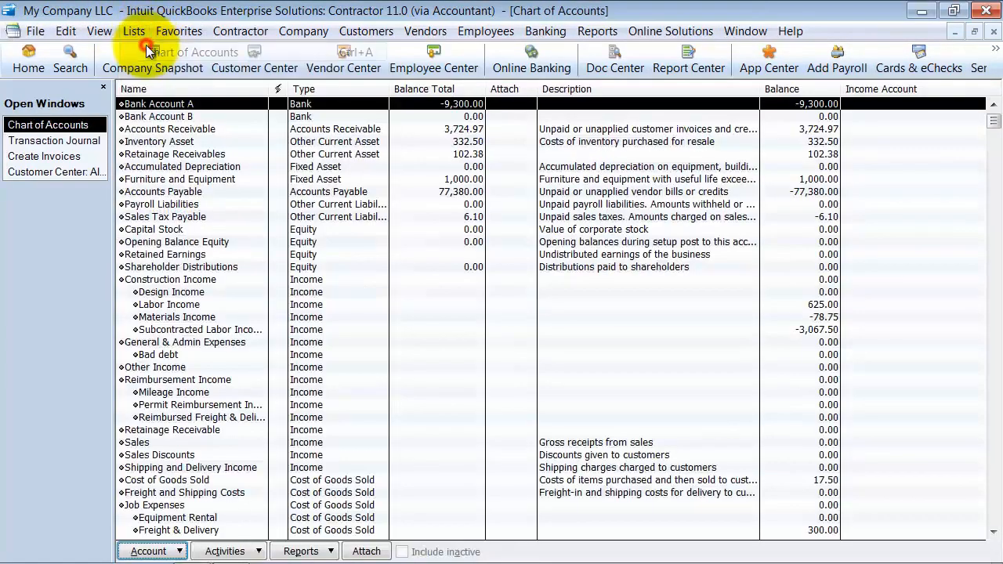
text(ret)
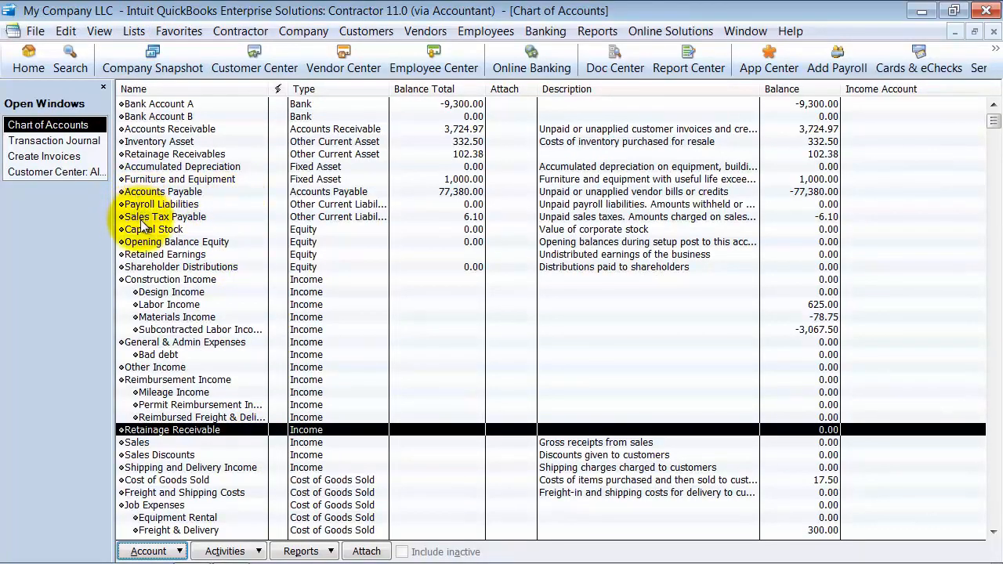
click(196, 154)
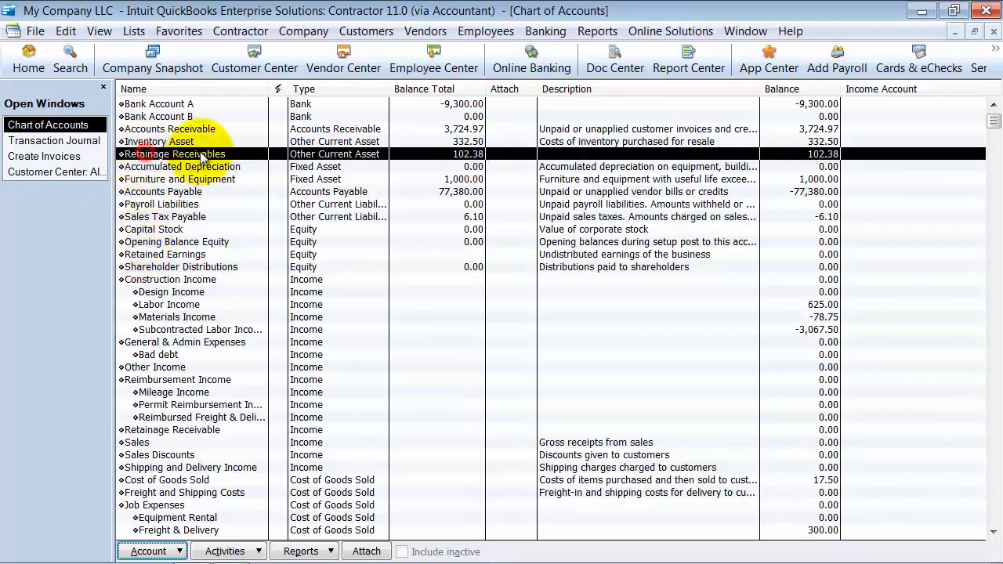
right_click(202, 155)
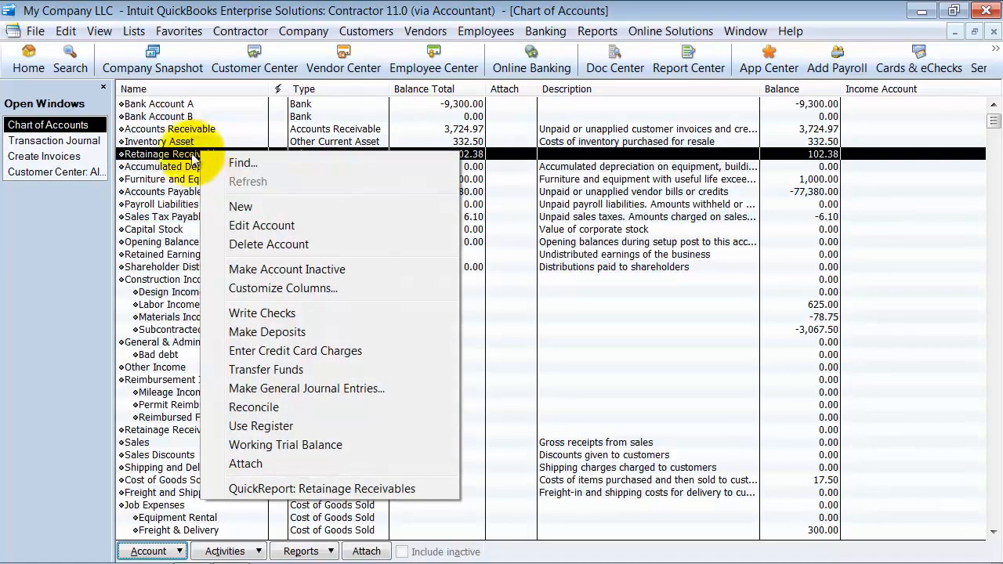
double_click(190, 156)
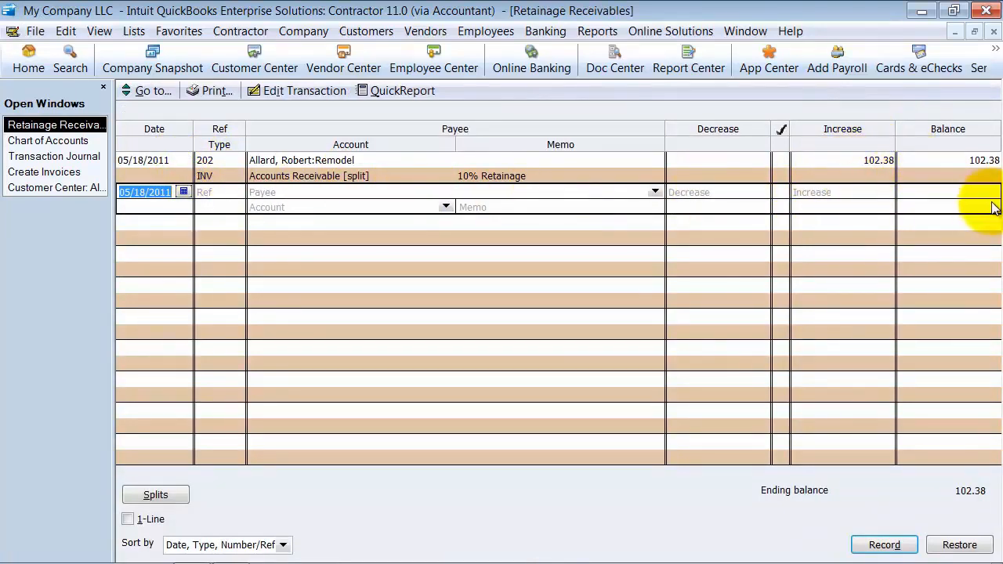
click(993, 31)
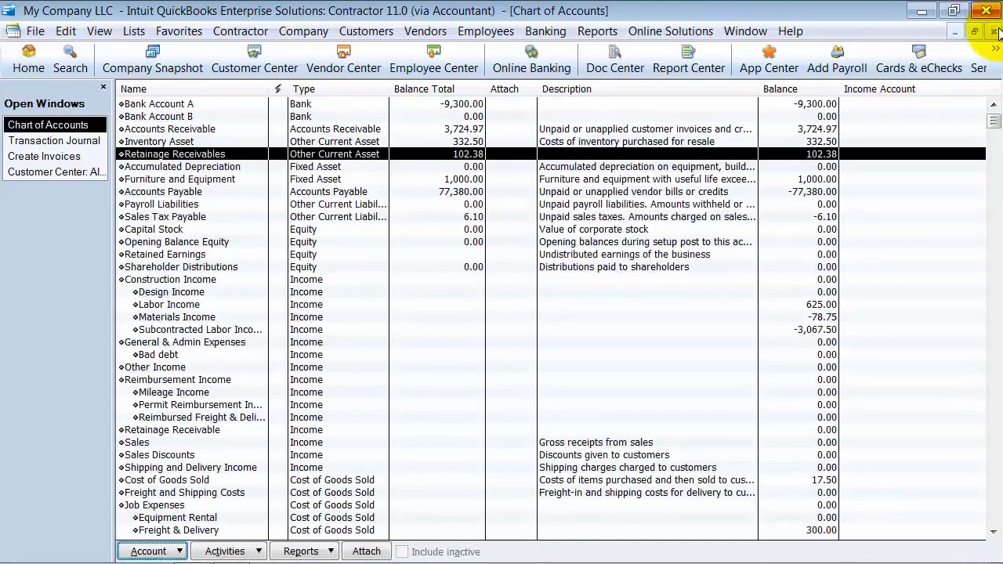
click(55, 161)
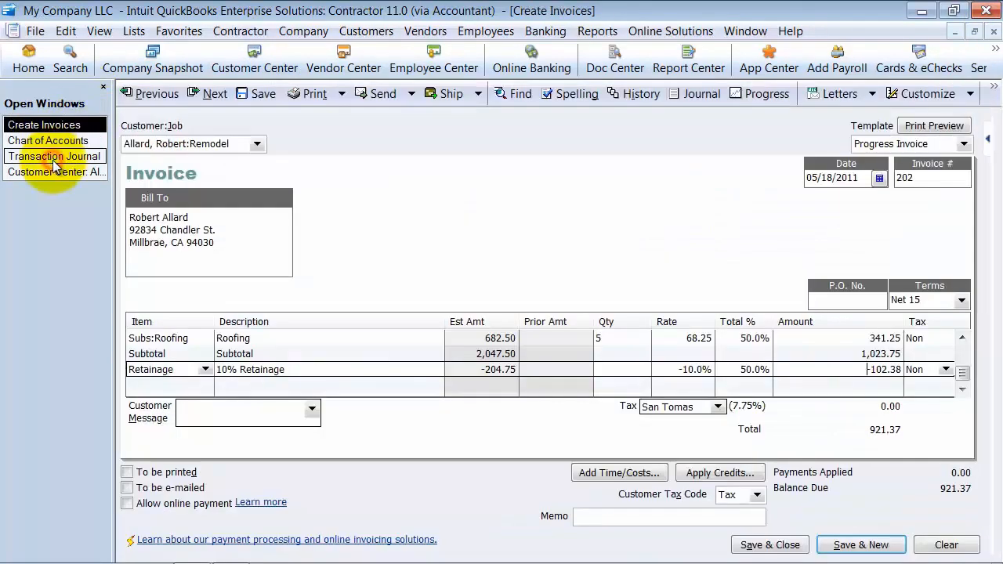
Start a new invoice for the same Remodel job and bill the remaining amounts of its estimate.
click(845, 546)
text(Reyes Properties - C)
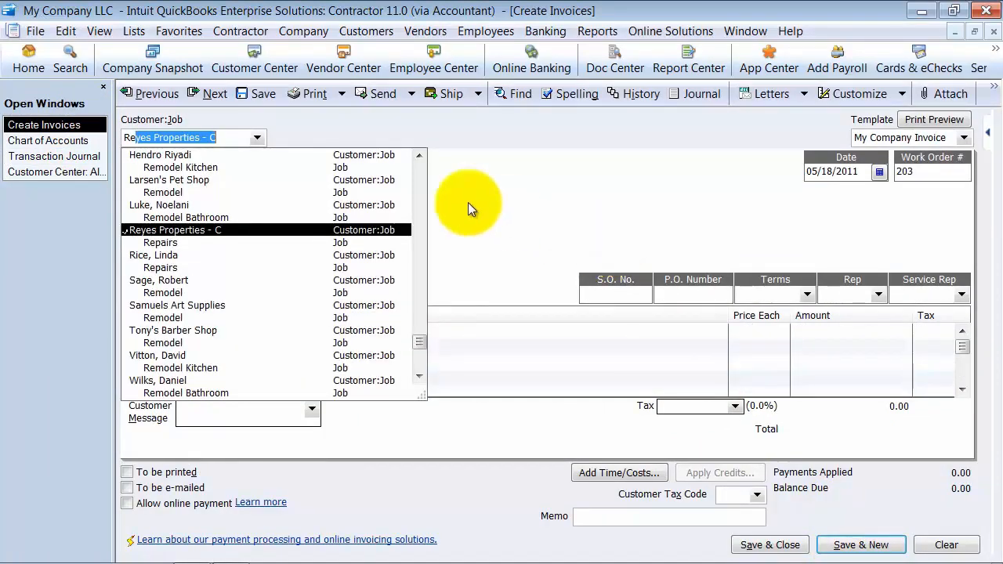
scroll(199, 185, up, 6)
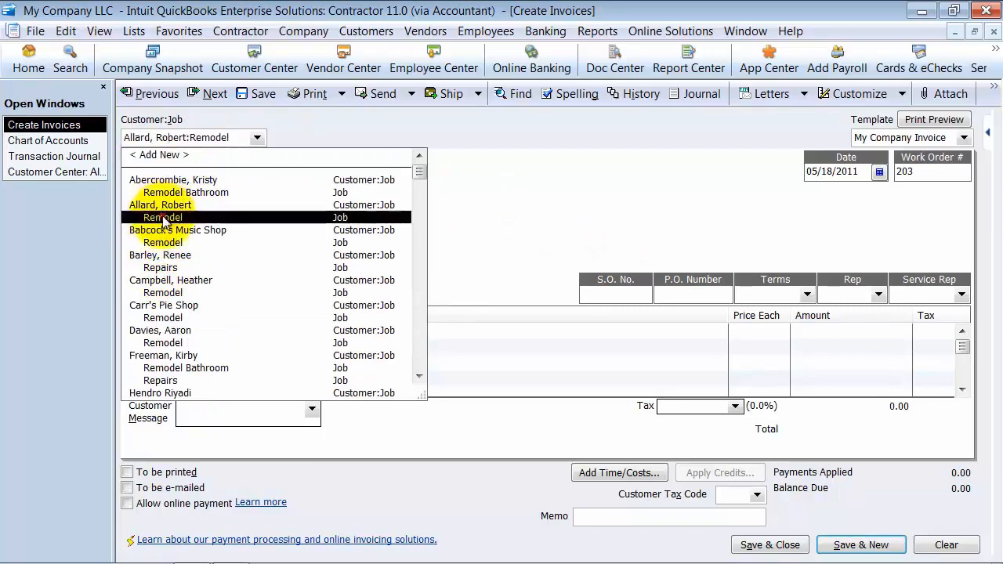
click(163, 217)
click(265, 238)
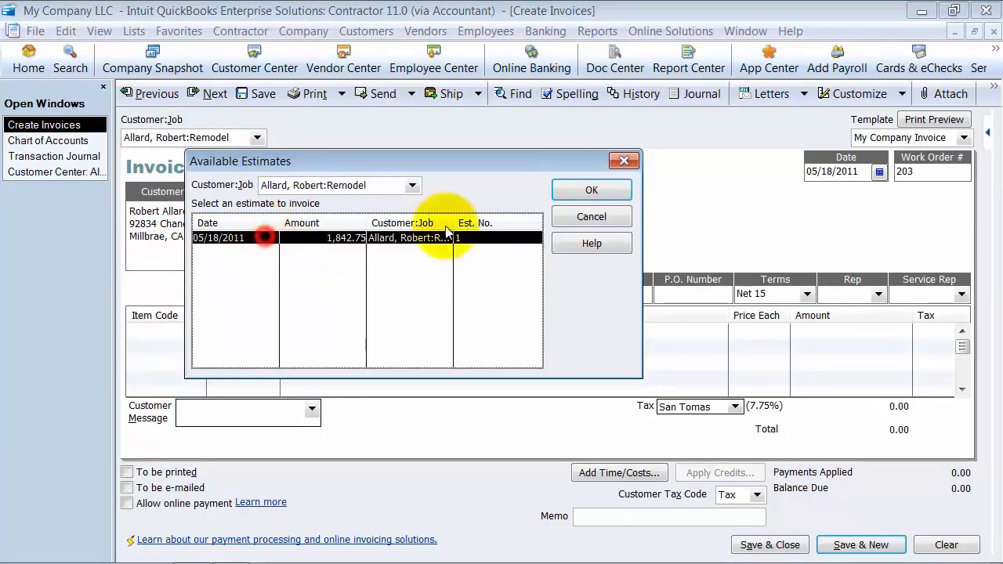
click(593, 188)
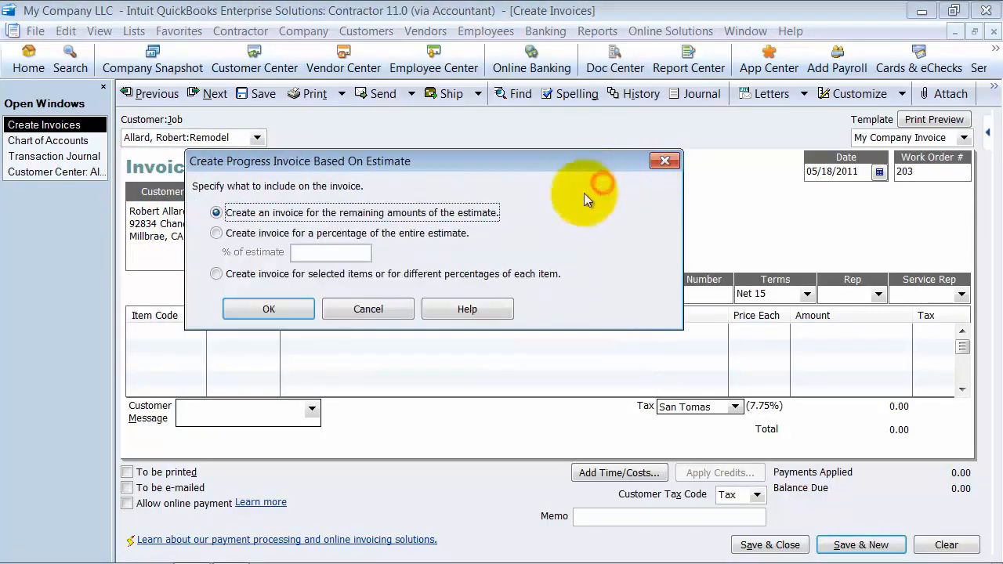
click(269, 311)
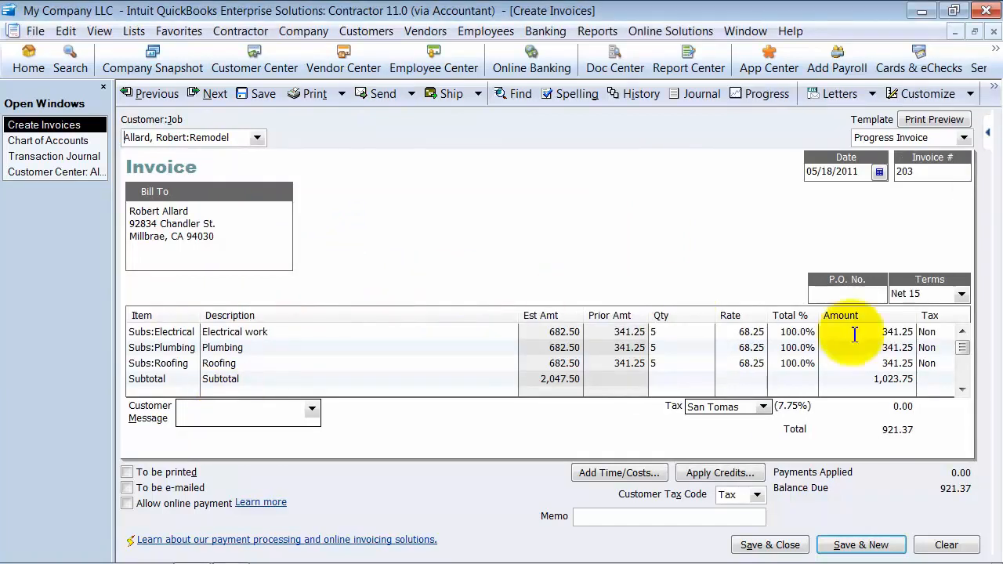
Check the retainage line on the remaining-amounts invoice, then save and close it without spelling changes.
click(962, 389)
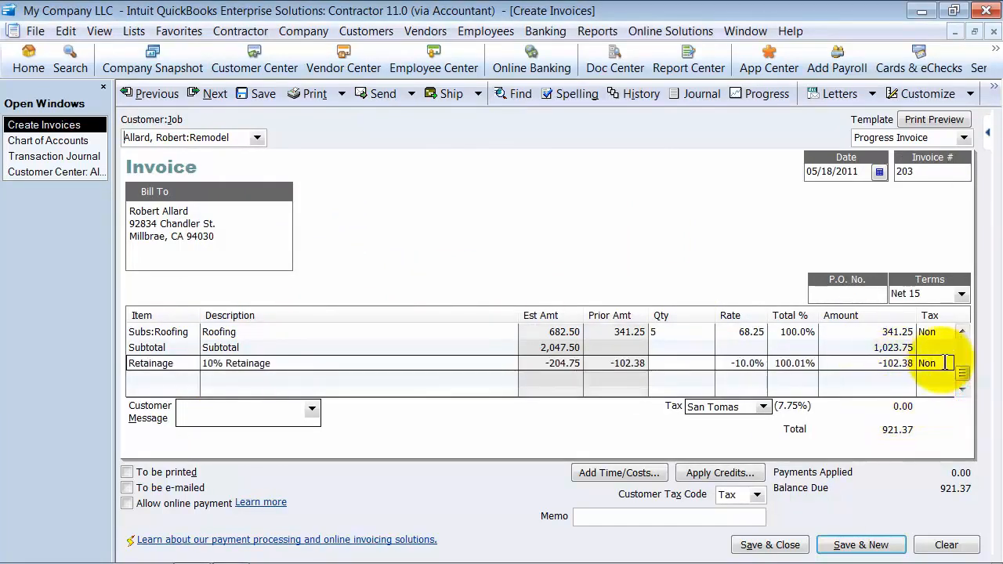
click(768, 546)
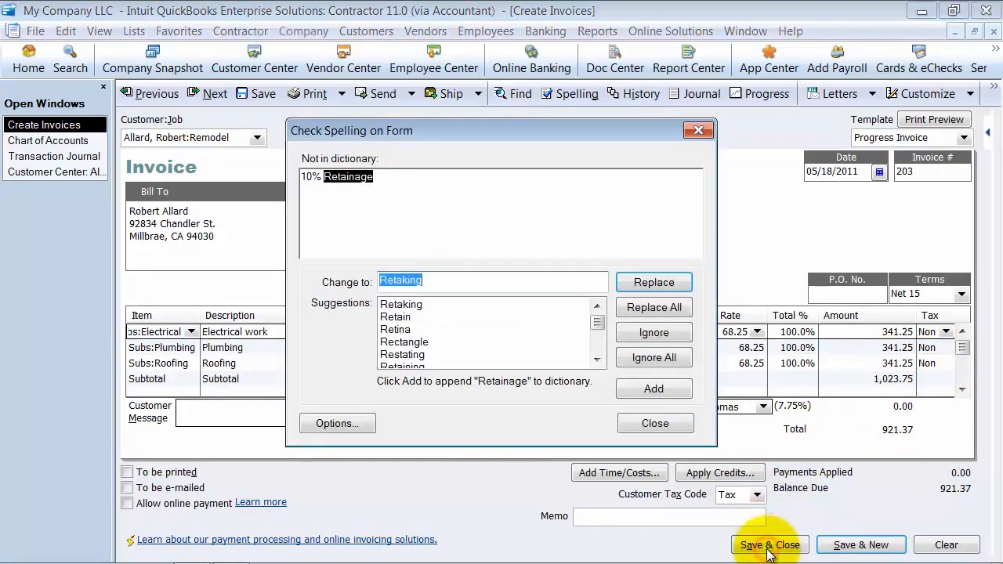
click(658, 426)
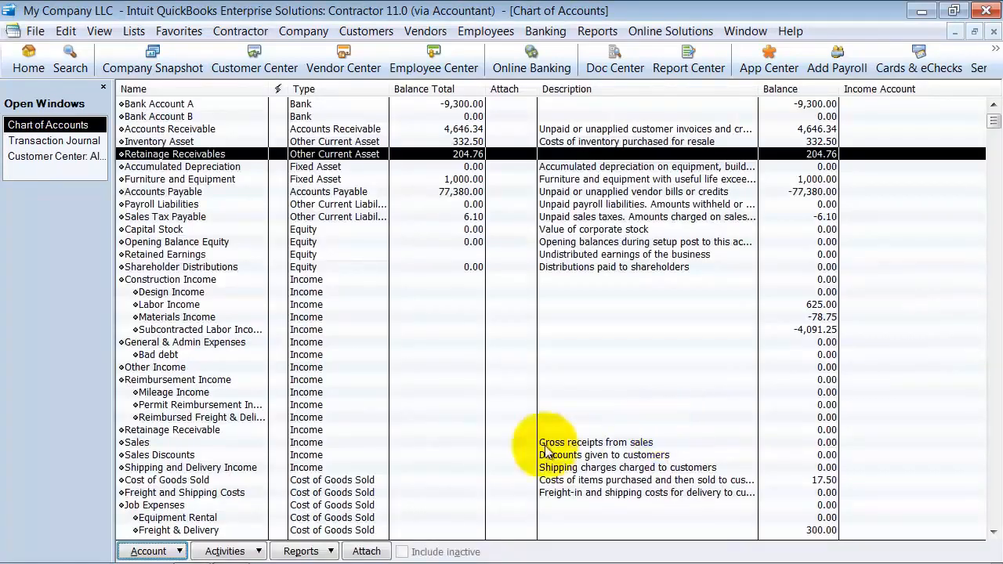
Start a new estimate from the Customer Center and assign it to the customer's Room Addition job.
click(53, 160)
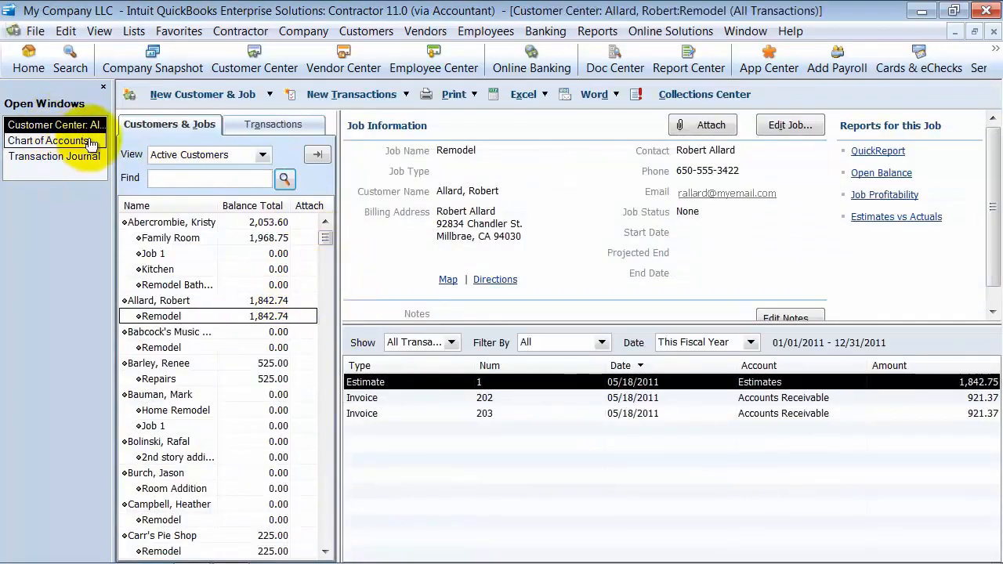
click(370, 95)
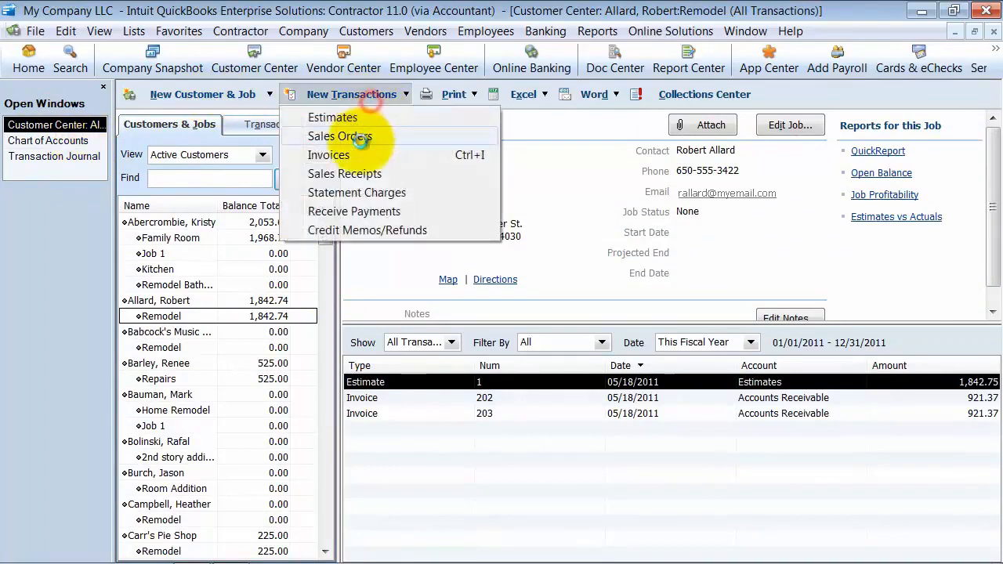
click(354, 119)
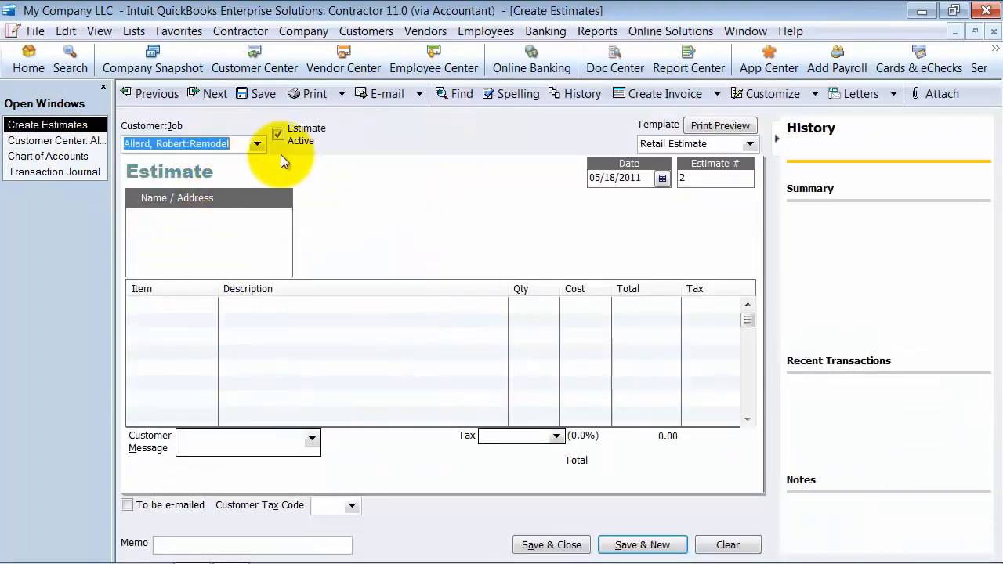
click(257, 143)
click(156, 421)
Add a Subs:Carpet line with a quantity of 100 to the Room Addition estimate.
click(170, 304)
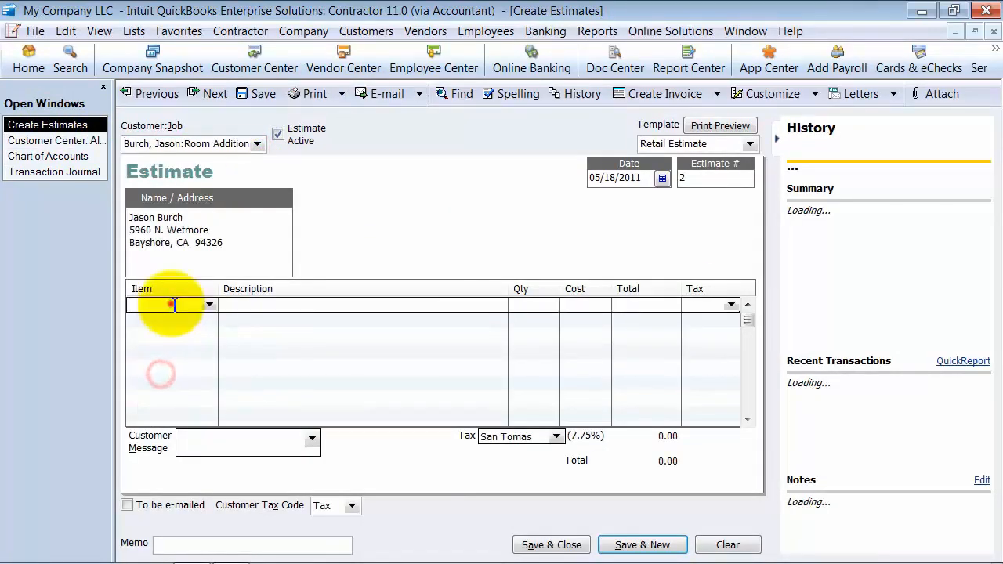
click(208, 304)
click(197, 202)
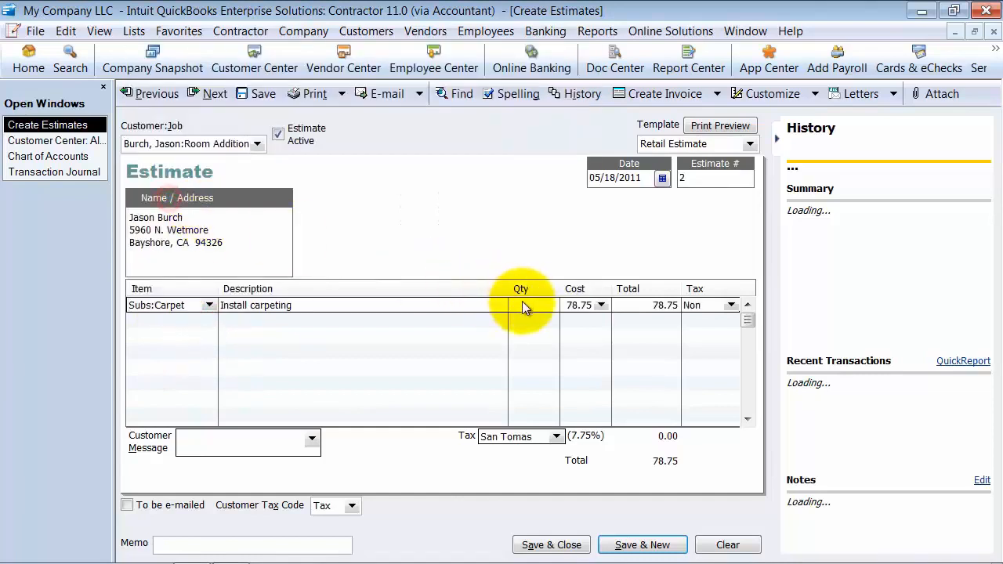
text(100)
key(Tab)
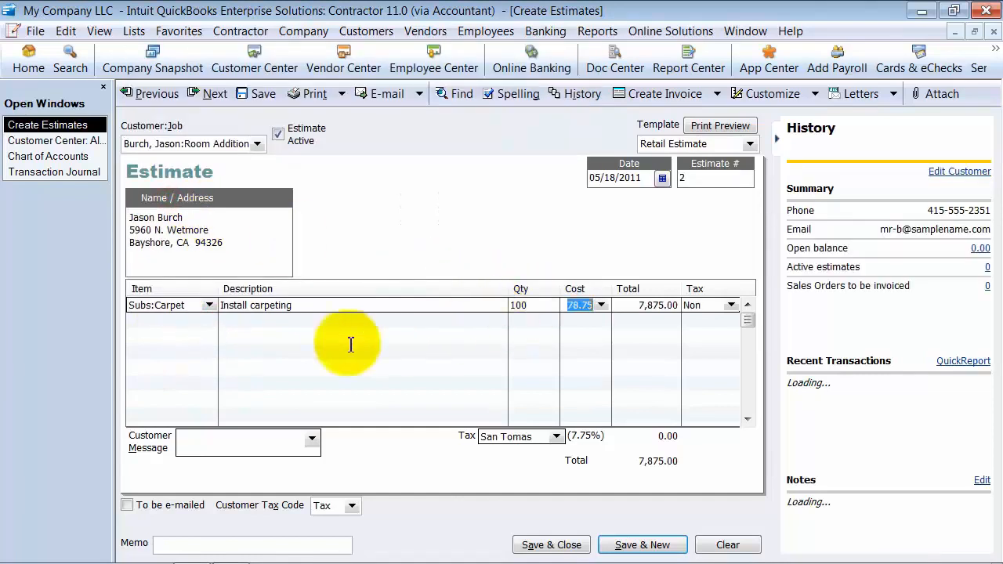
Add a Retainage line below the carpet line and set its rate to -10%.
click(185, 324)
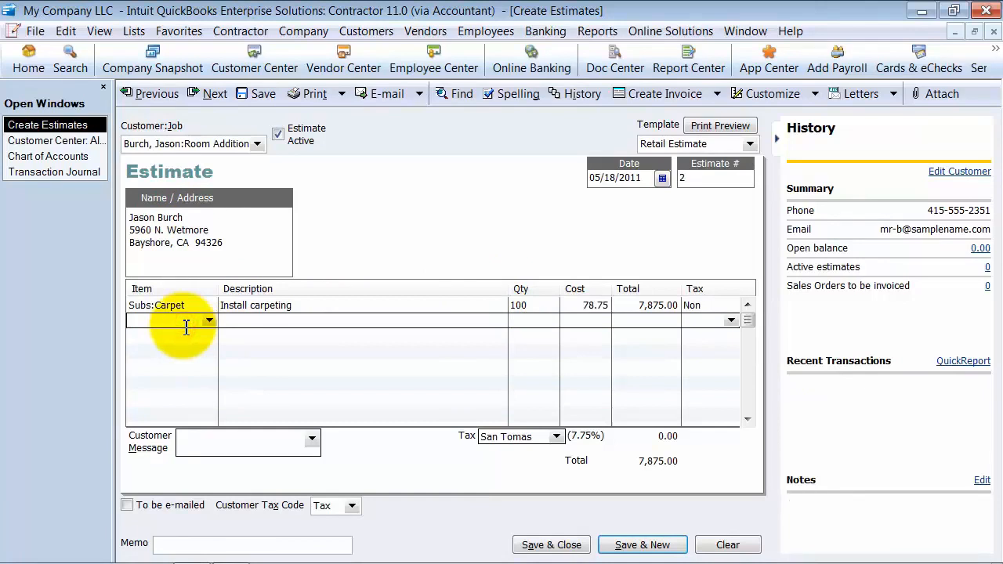
text(Retainage)
click(173, 358)
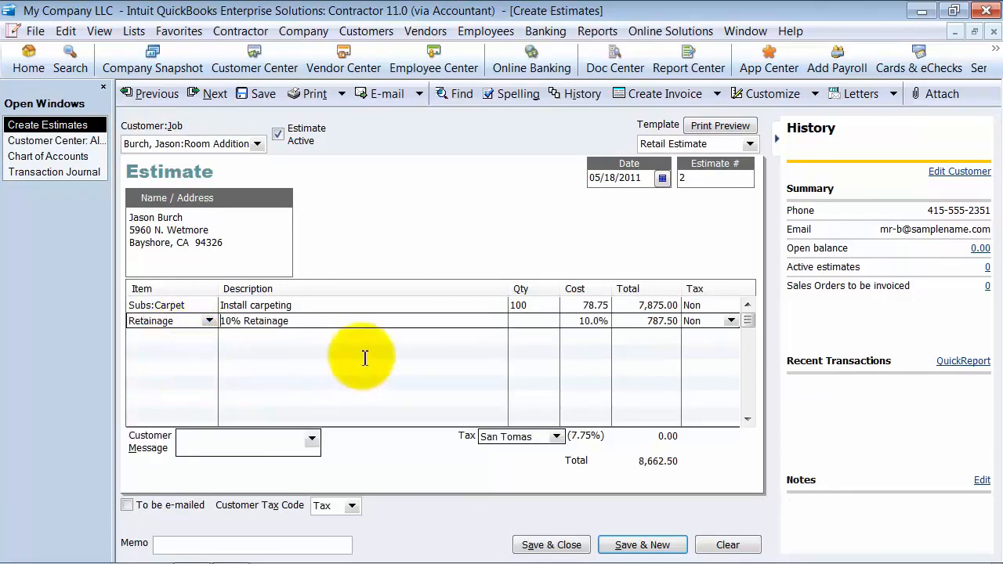
key(Tab)
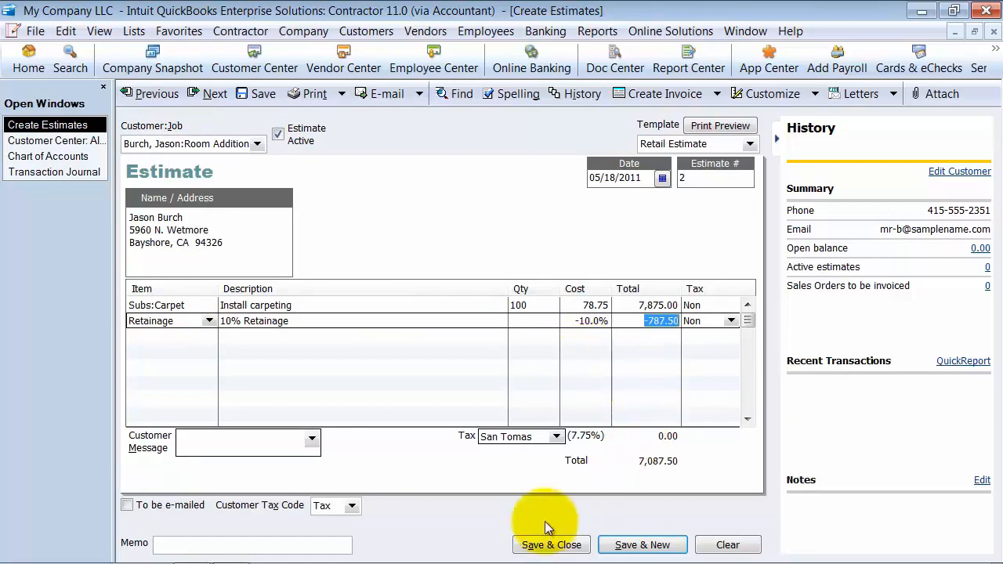
Create an invoice for the entire estimate (100%), then save and close it without spelling changes.
click(675, 93)
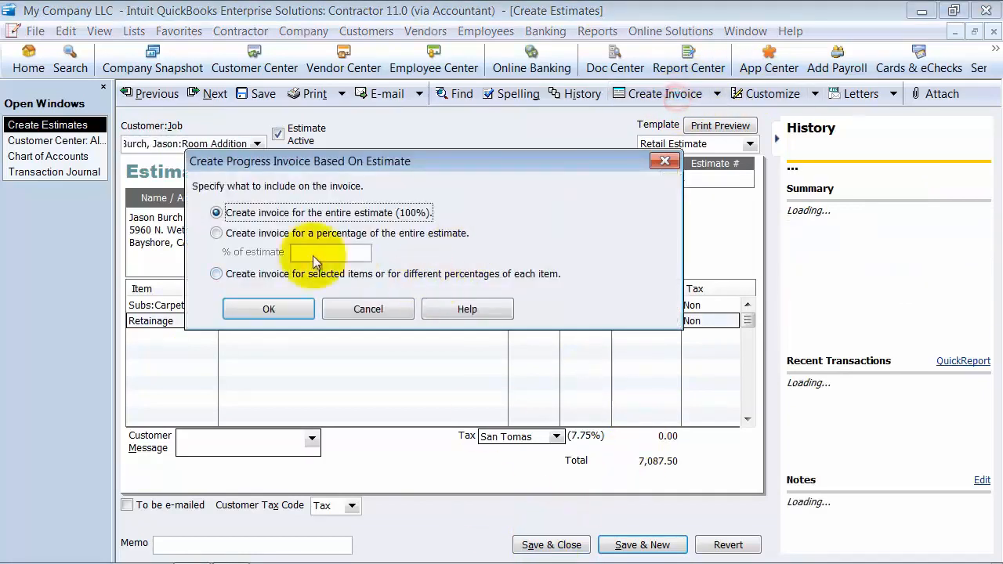
click(268, 310)
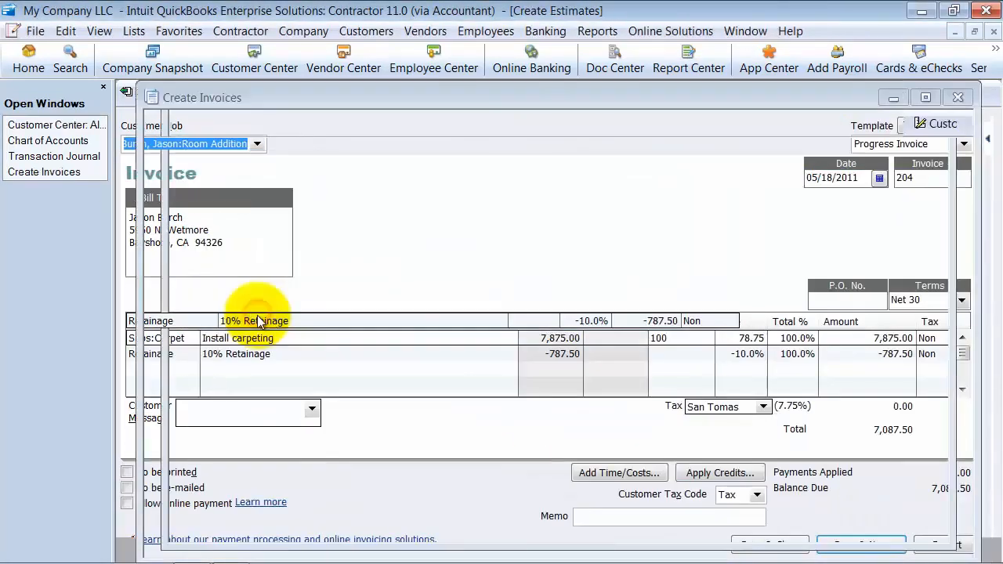
click(770, 545)
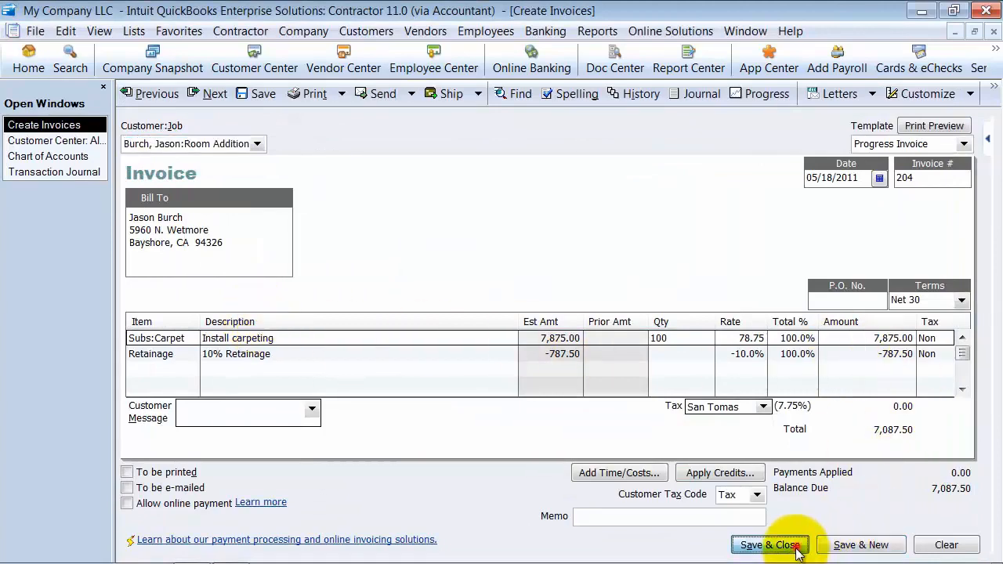
click(690, 431)
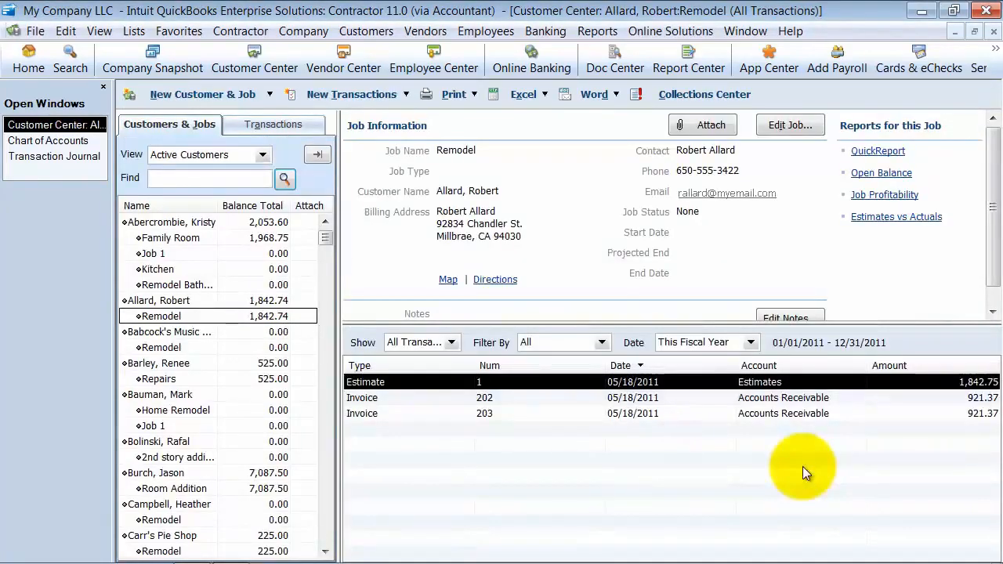
Close the Customer Center, examine the Retainage Receivables register from the chart of accounts, and close the register.
click(994, 33)
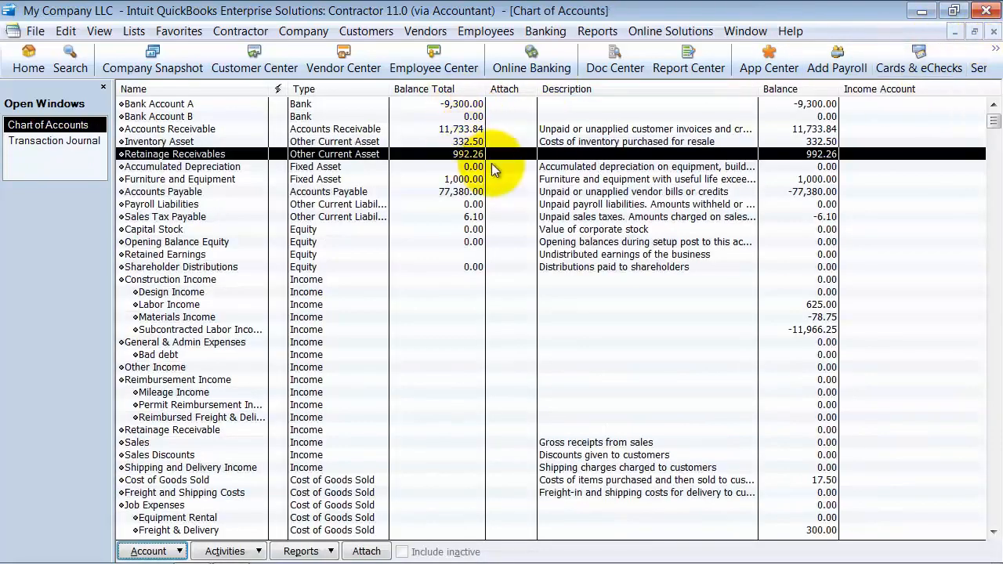
double_click(188, 153)
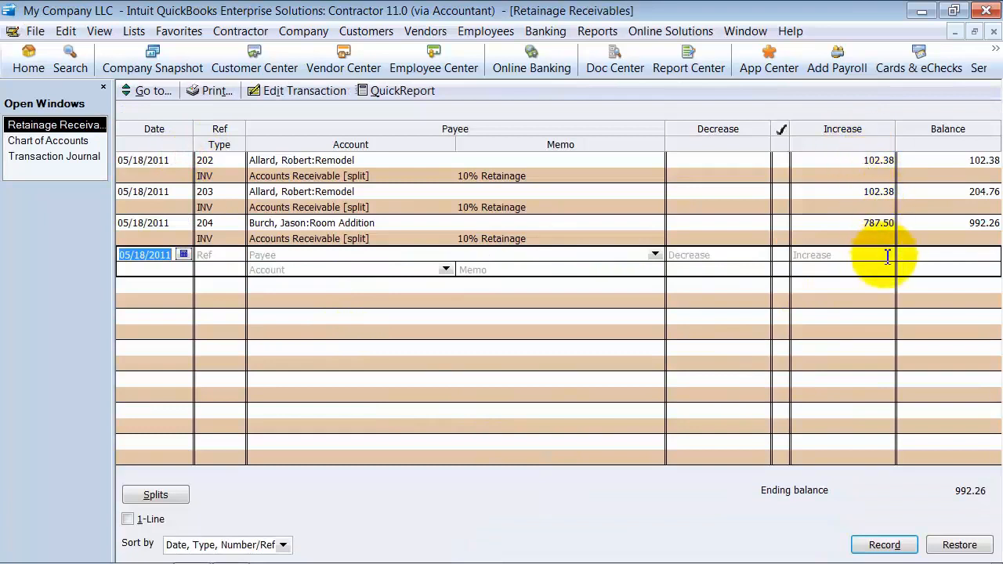
click(991, 31)
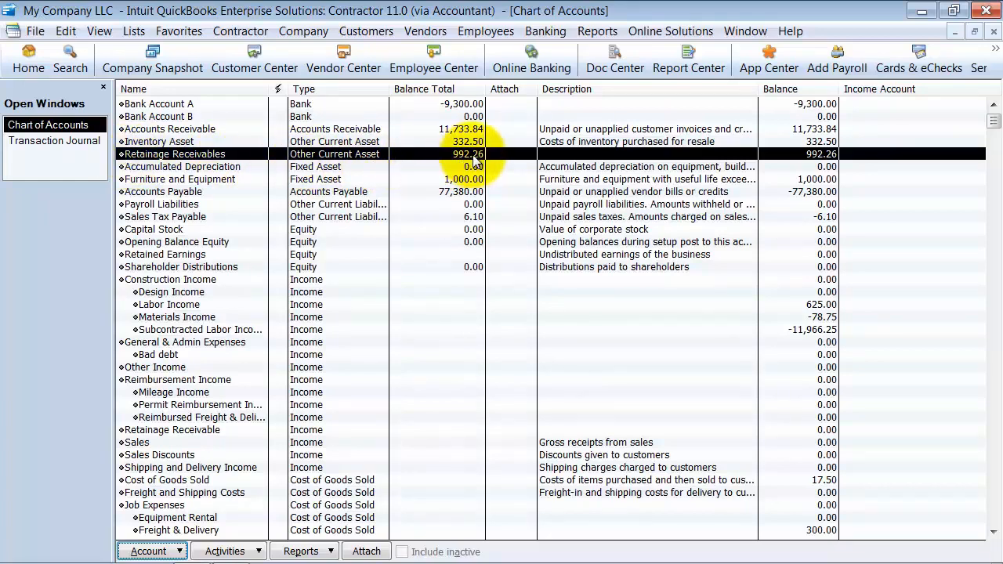
Run a QuickReport on the Retainage Receivables account, widen its Name column to read the customer jobs, and close it.
click(595, 31)
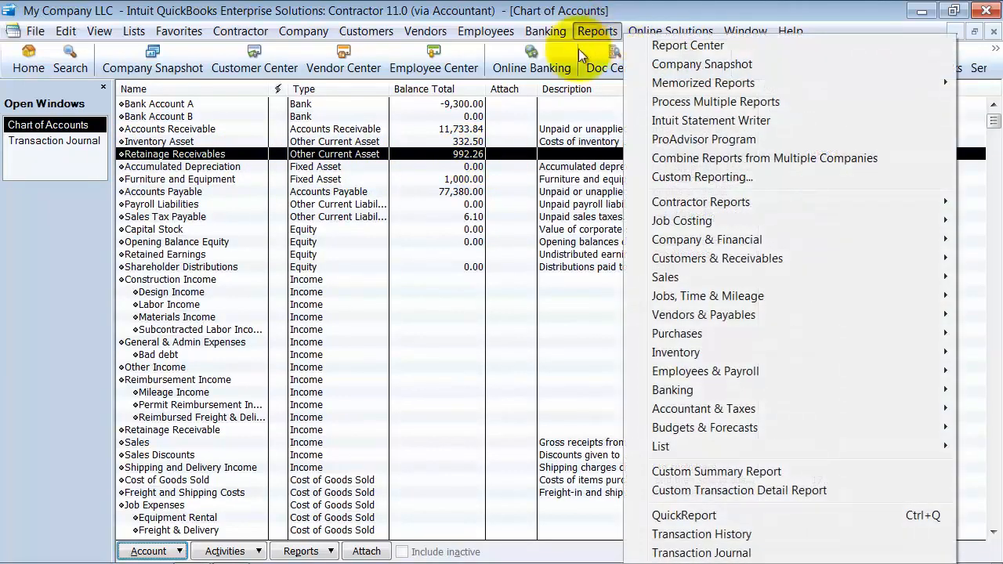
right_click(497, 157)
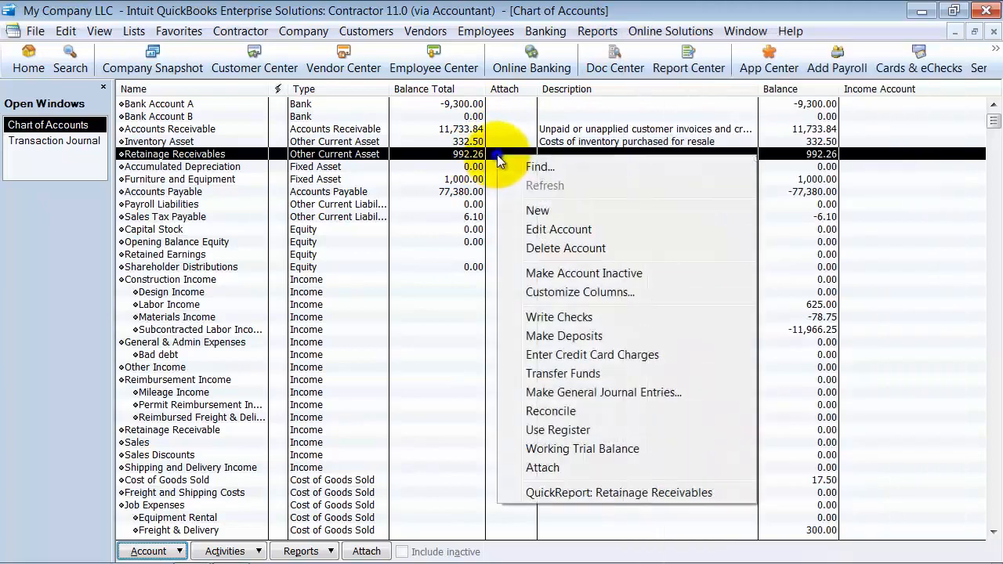
click(593, 492)
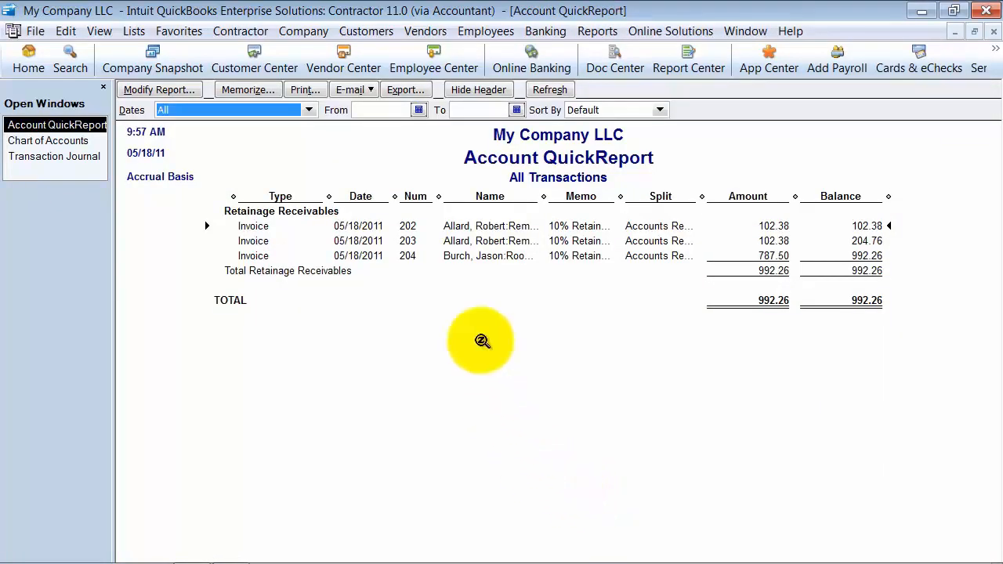
drag(543, 196, 611, 196)
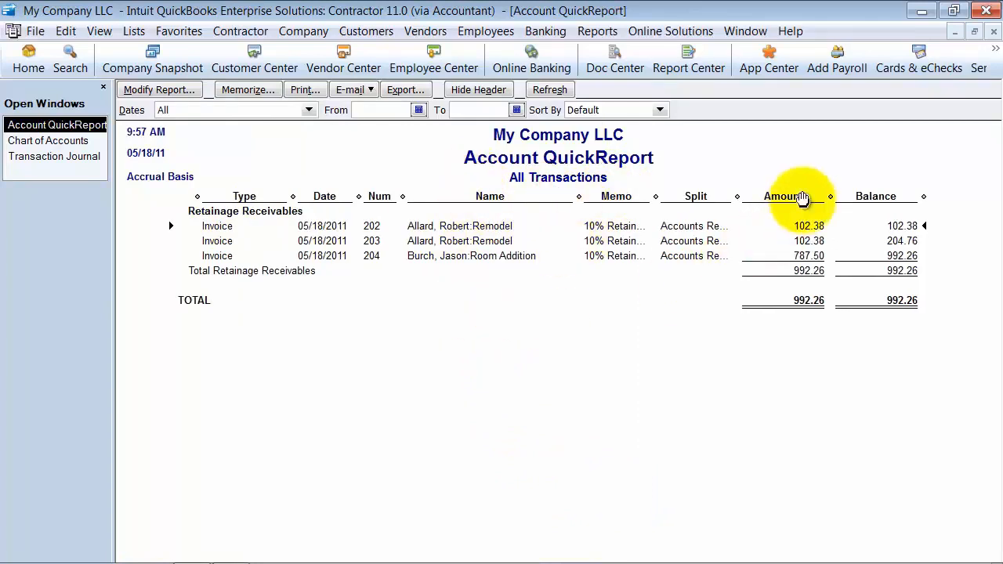
click(992, 32)
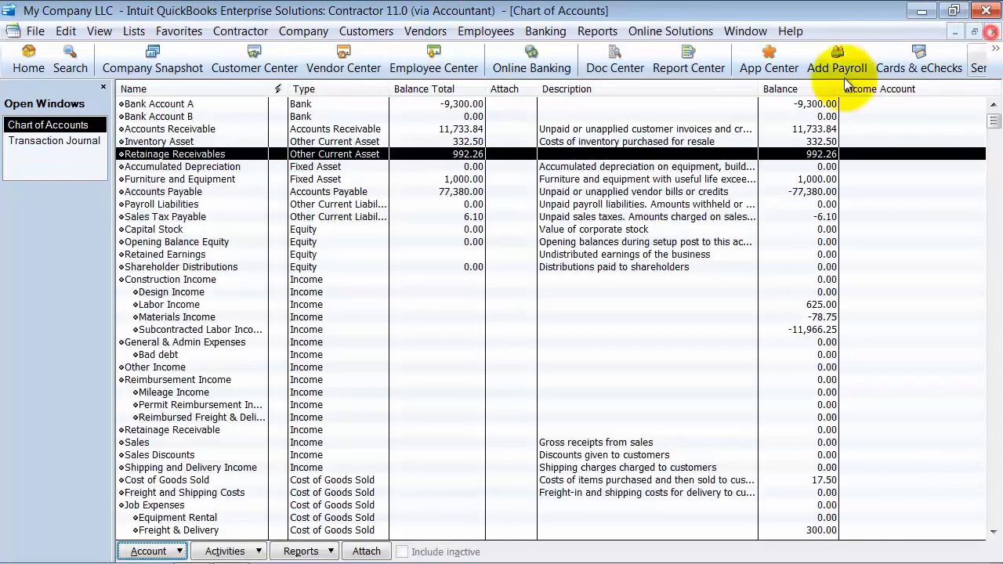
Open a Custom Transaction Detail Report, set its dates to All, and filter it to the Retainage Receivables account.
click(593, 32)
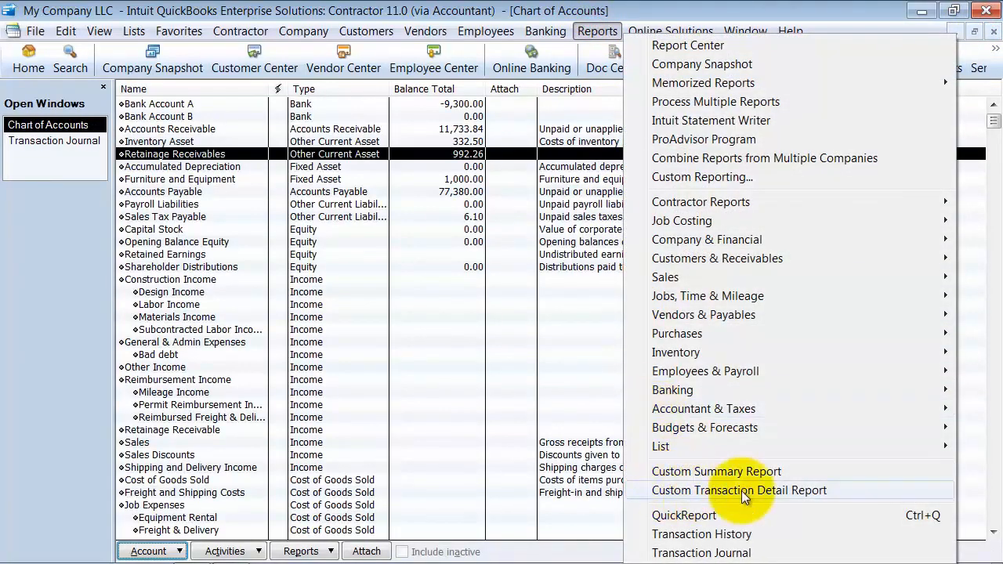
click(830, 490)
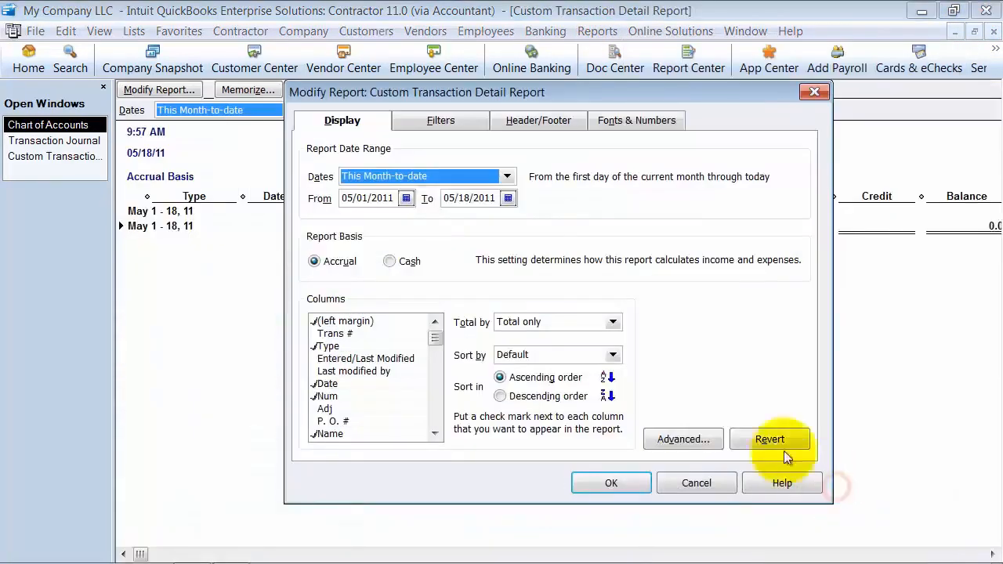
key(a)
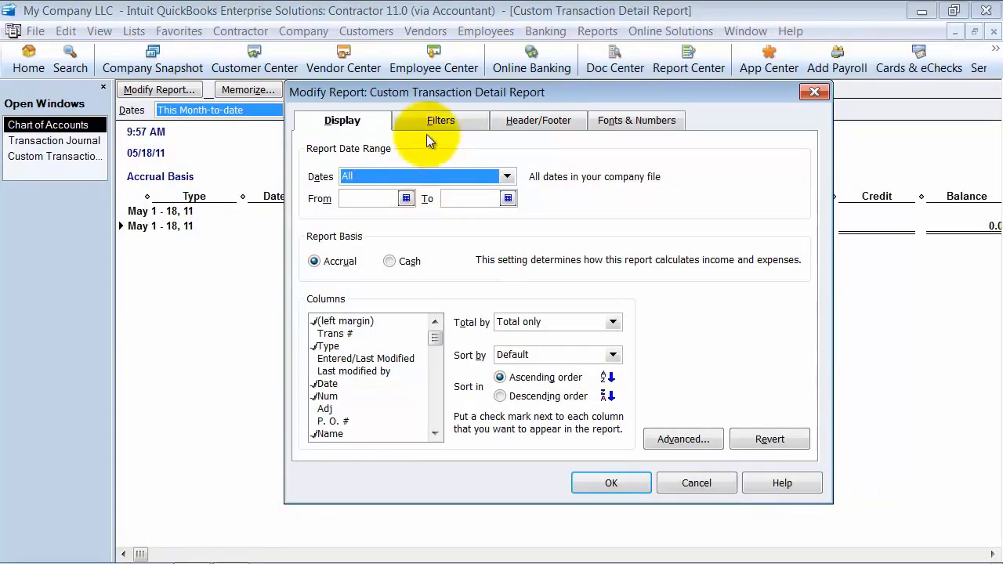
click(413, 122)
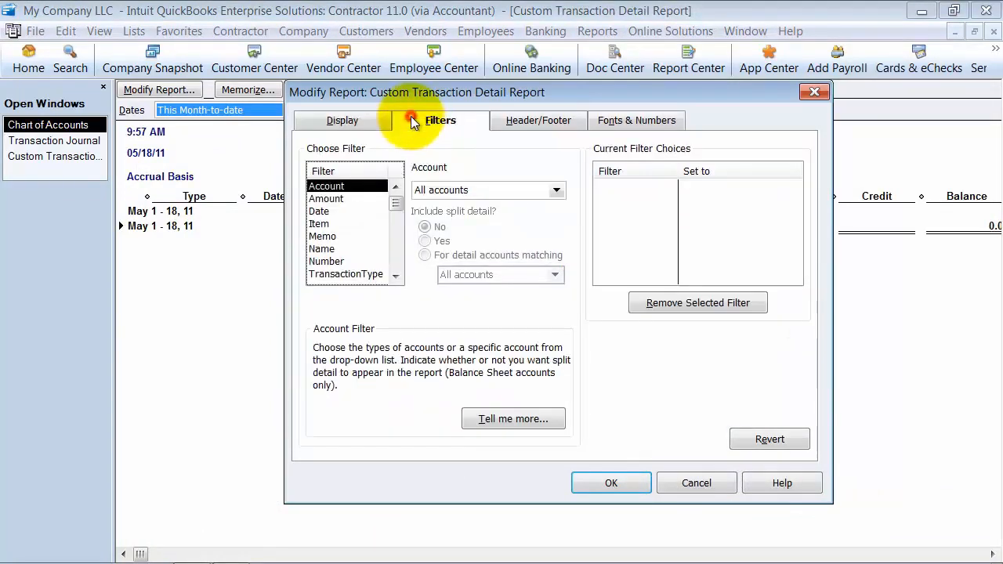
click(538, 195)
text(Retainage Receivable)
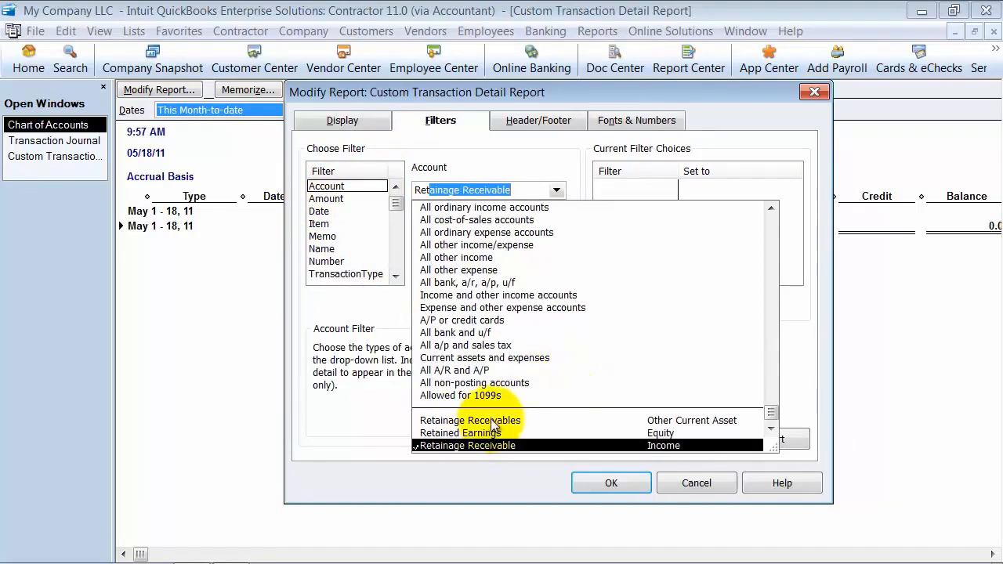
click(492, 421)
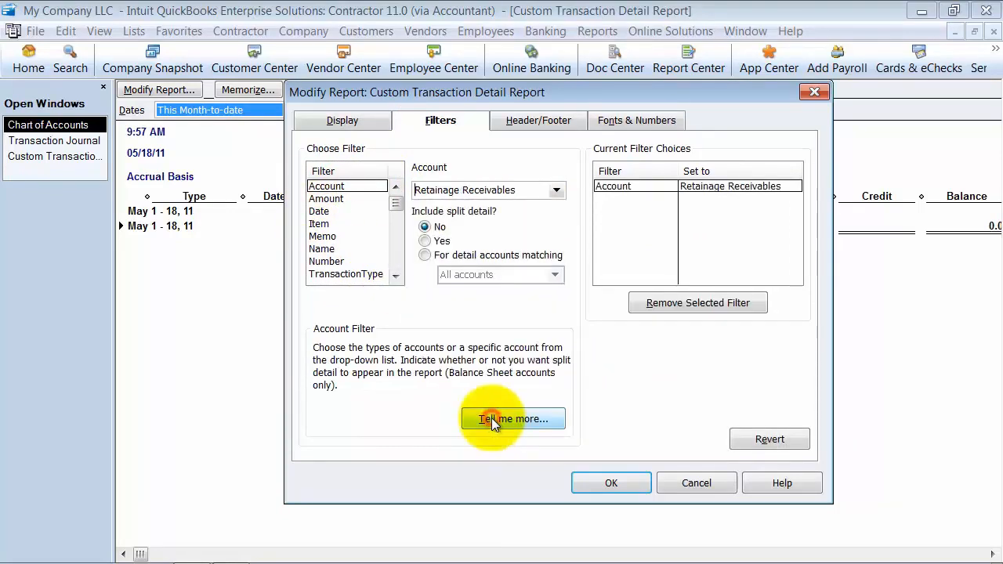
Total the custom report by Customer, then collapse its Split column and widen the Memo column to show the retainage descriptions.
click(354, 121)
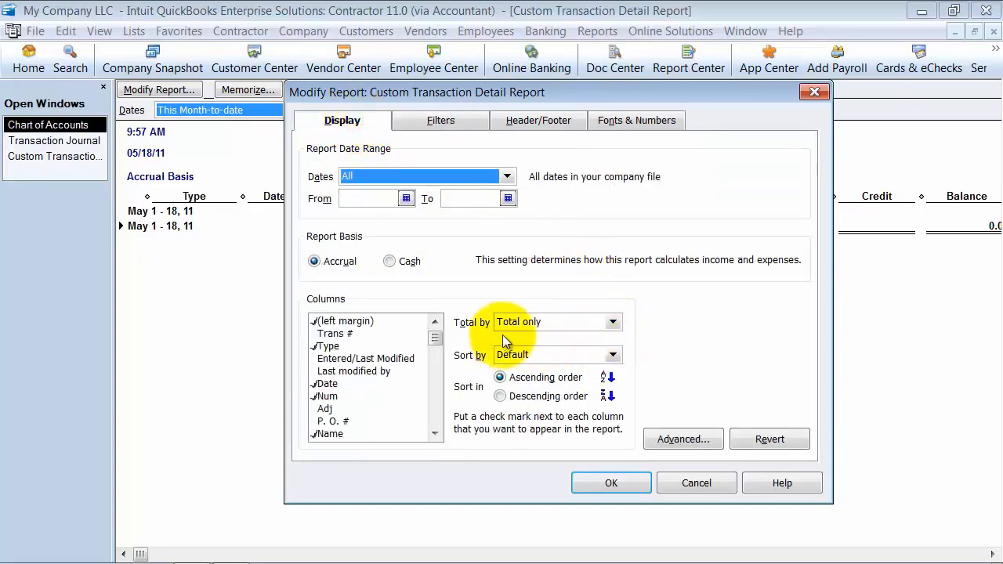
click(612, 323)
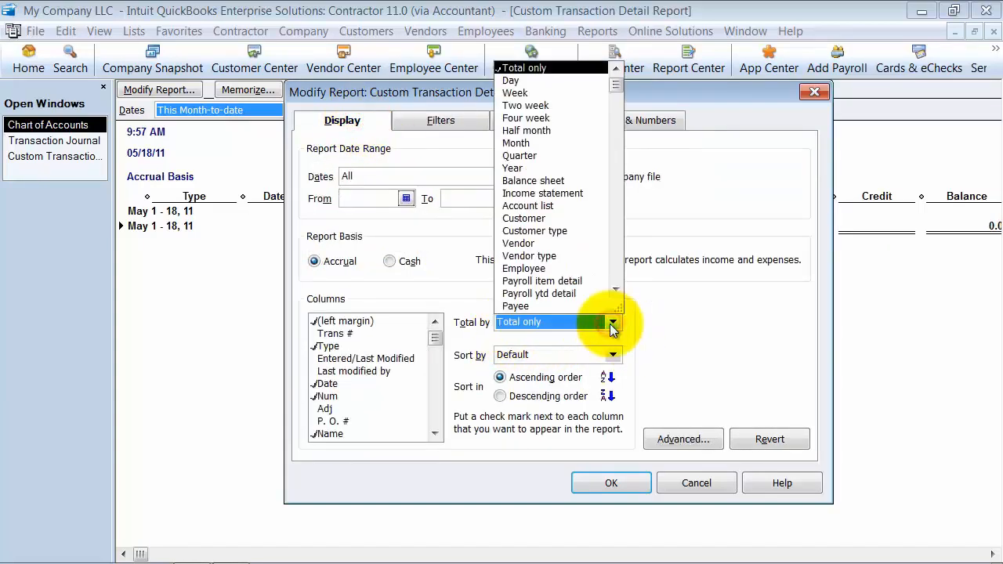
click(523, 218)
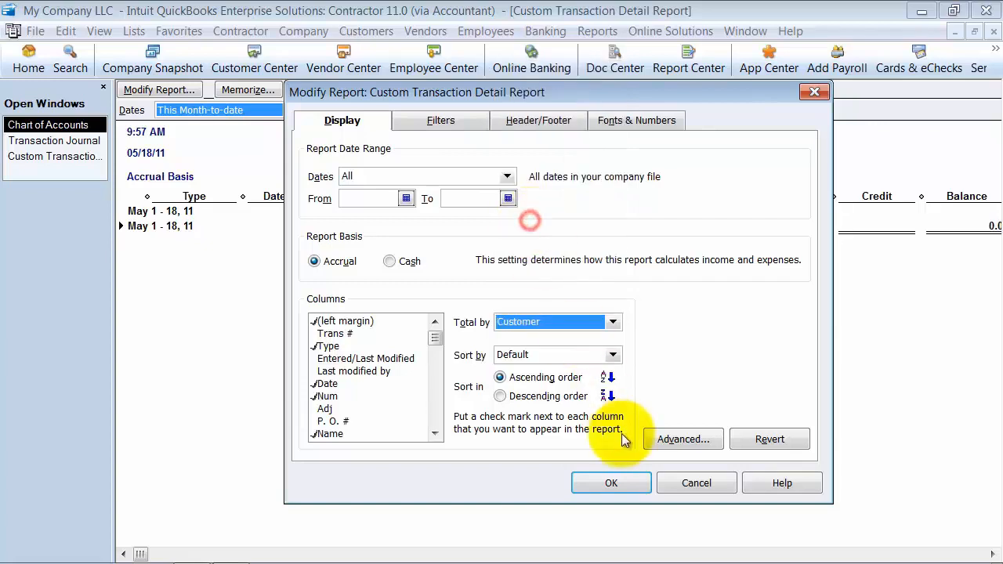
click(605, 483)
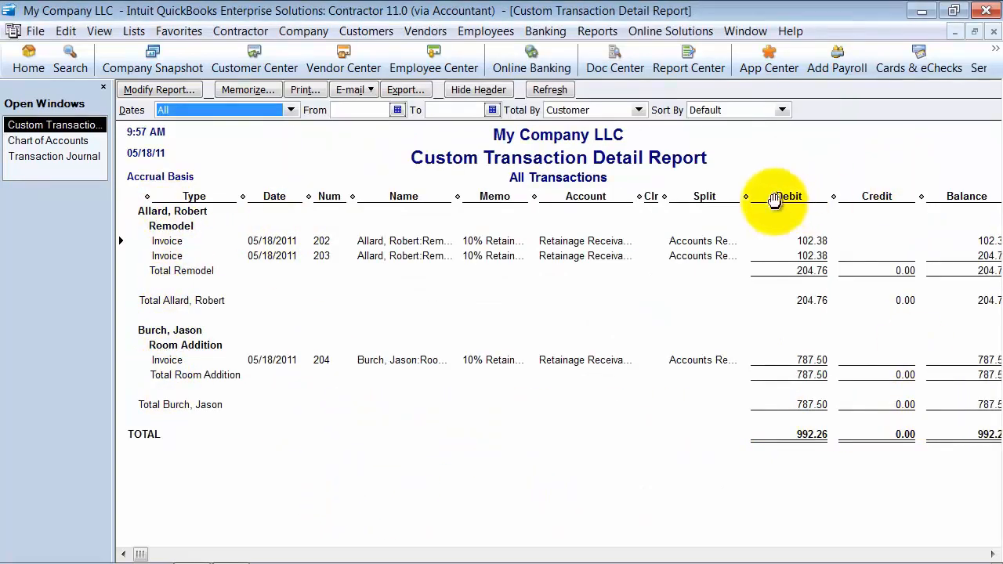
drag(740, 195, 671, 195)
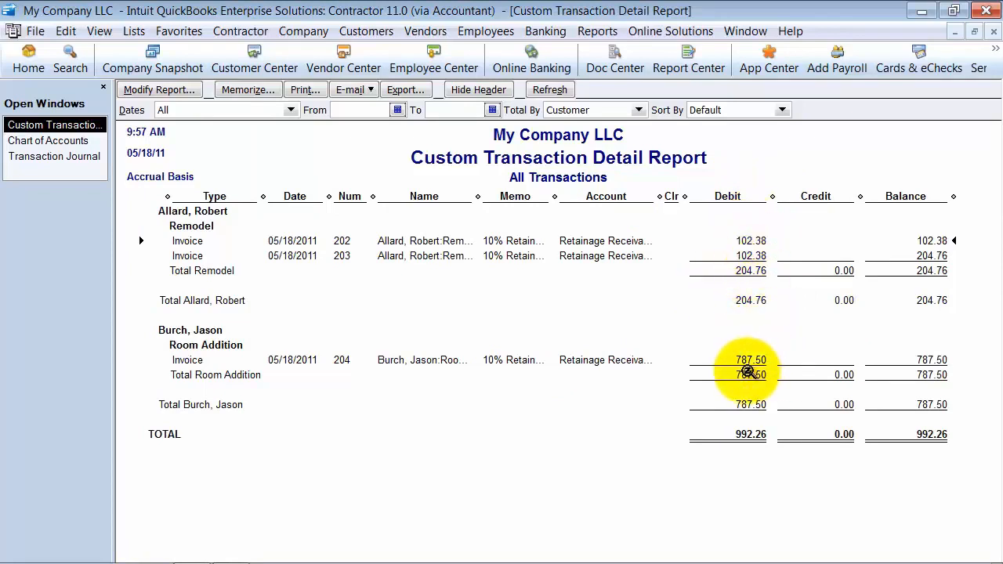
drag(552, 193, 573, 195)
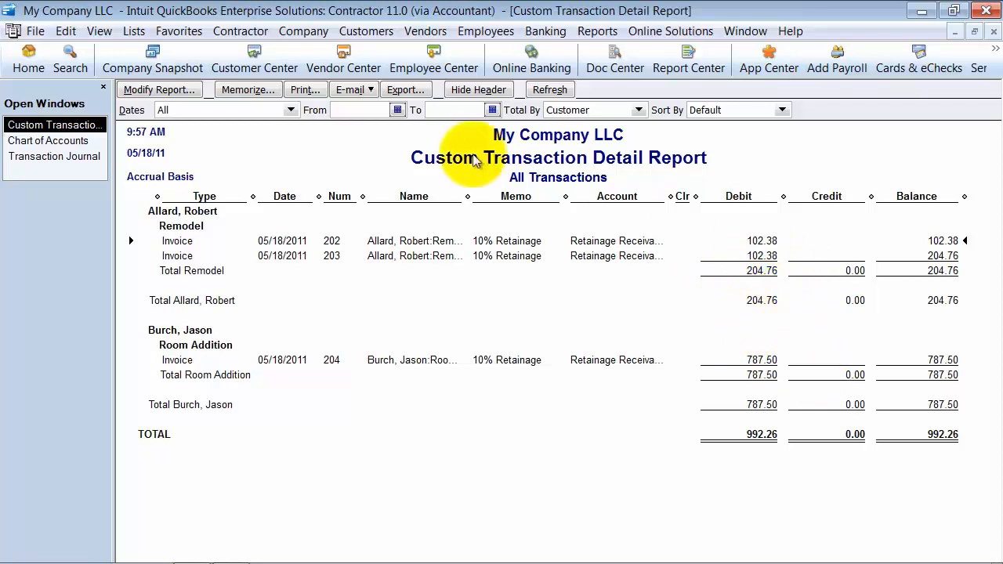
Start a new invoice for the Remodel job that has retainage withheld on two invoices, without using its available estimate.
click(365, 32)
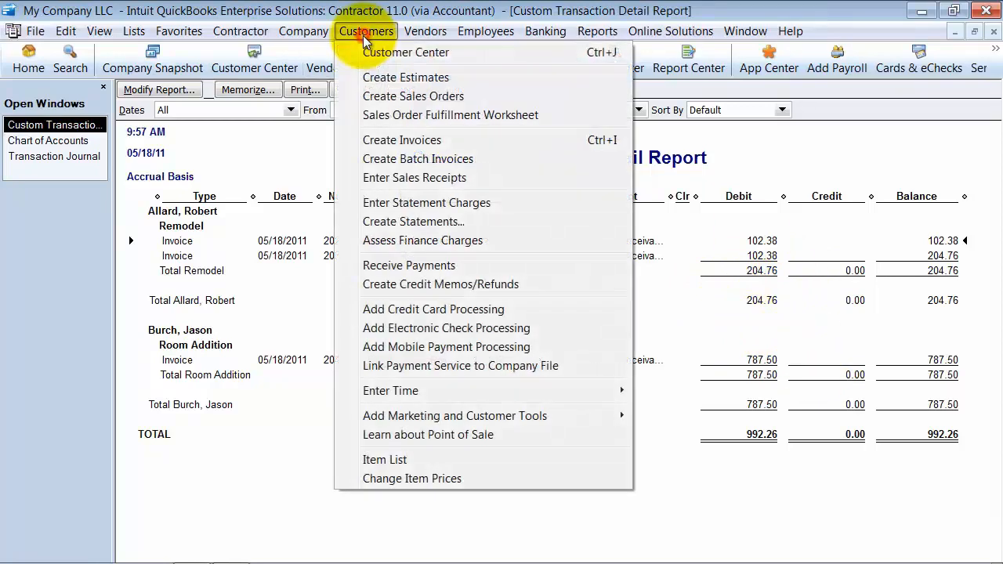
click(394, 141)
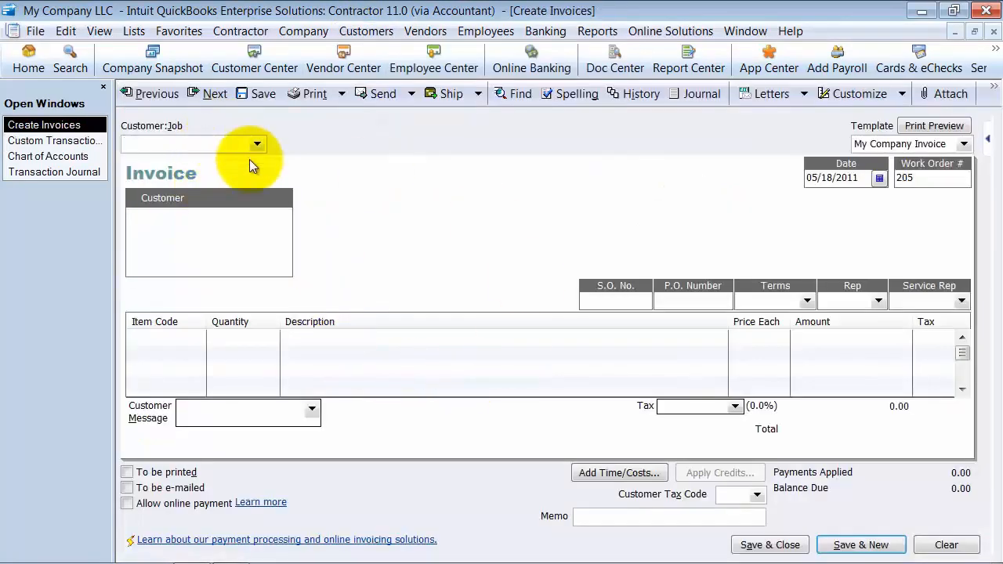
click(257, 145)
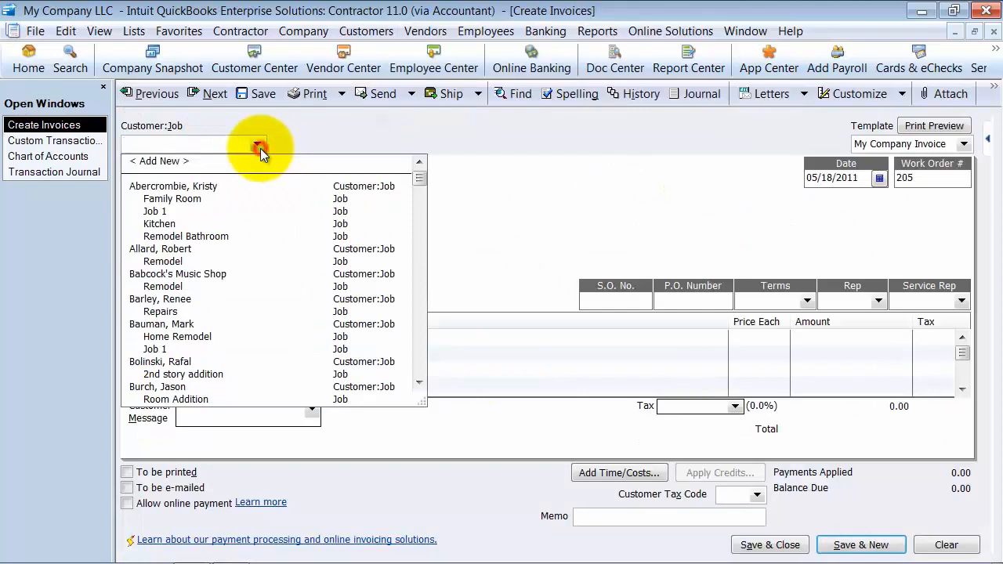
click(169, 261)
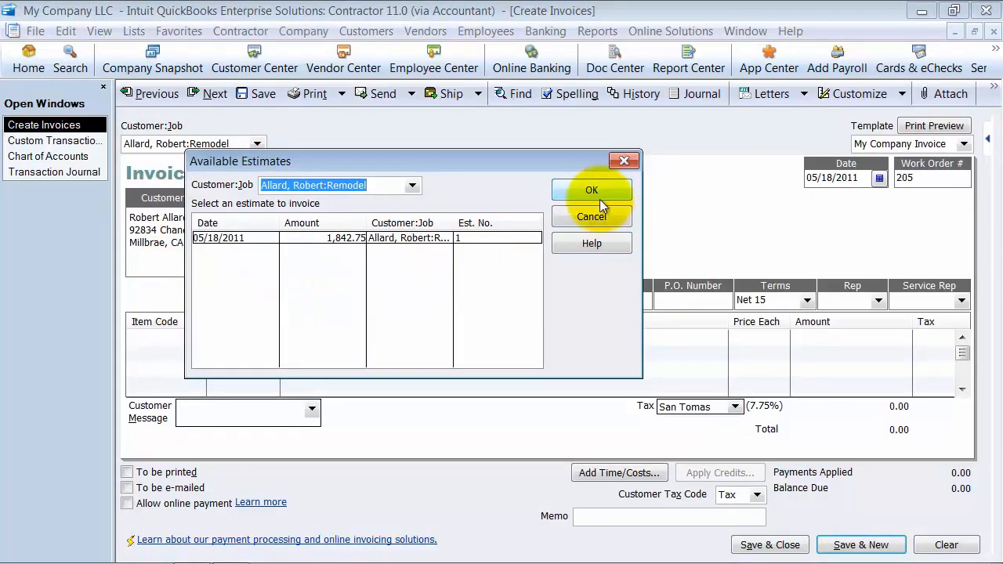
click(627, 161)
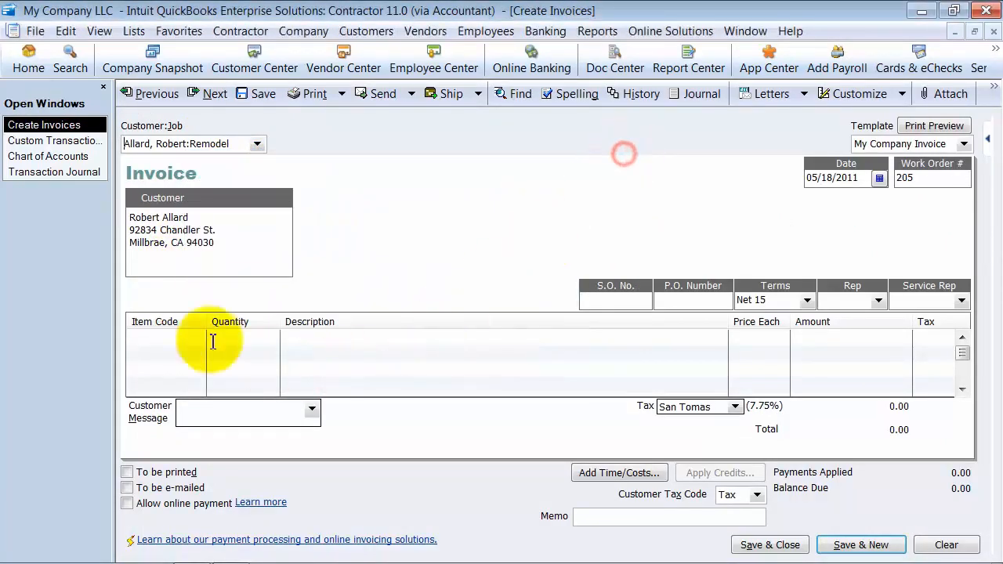
Add the Retainage item to the invoice with the description "Final Billing 10% Retainage".
click(158, 337)
text(Retainage)
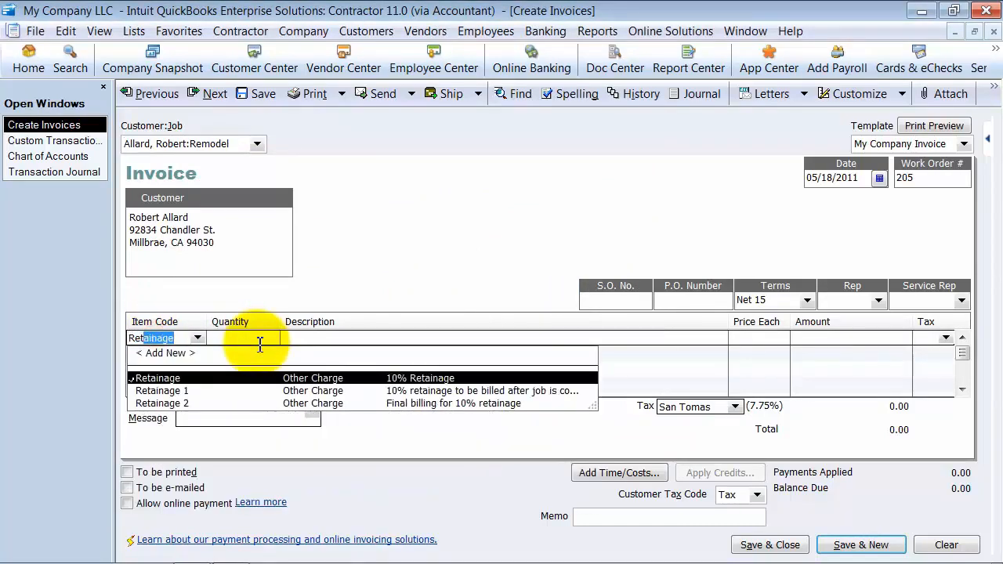
key(Down)
key(Down)
key(Up)
key(Up)
key(Down)
key(Down)
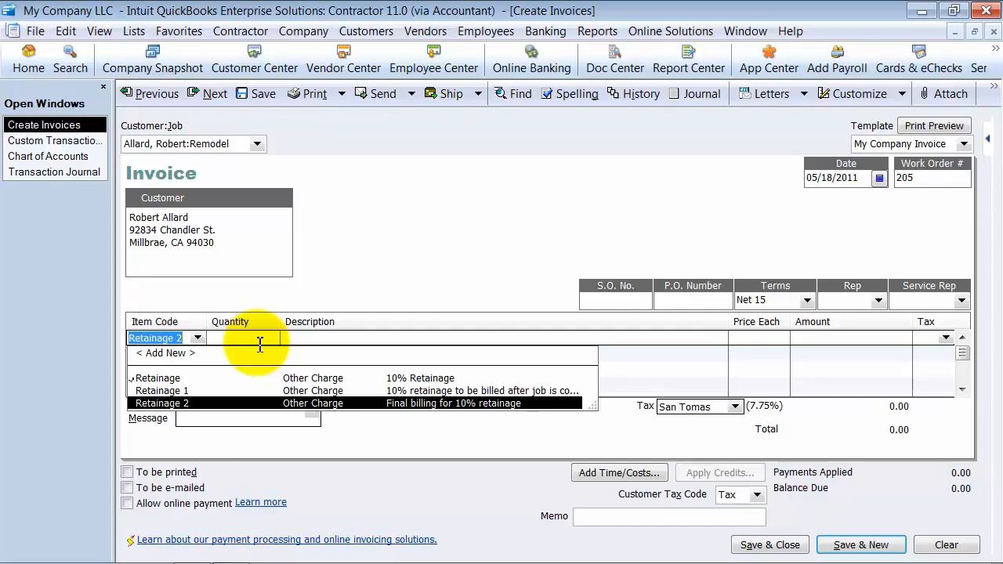
key(Up)
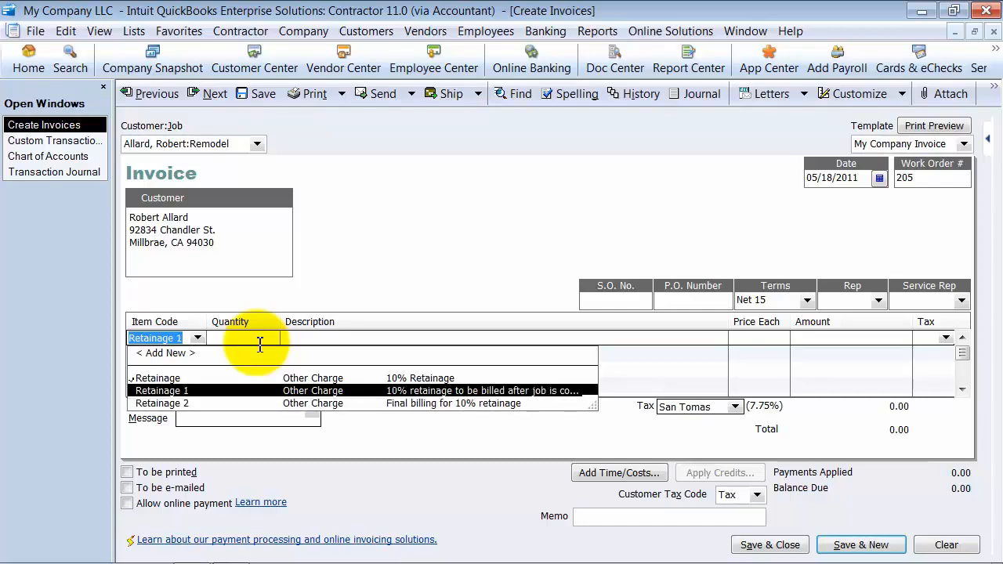
key(Down)
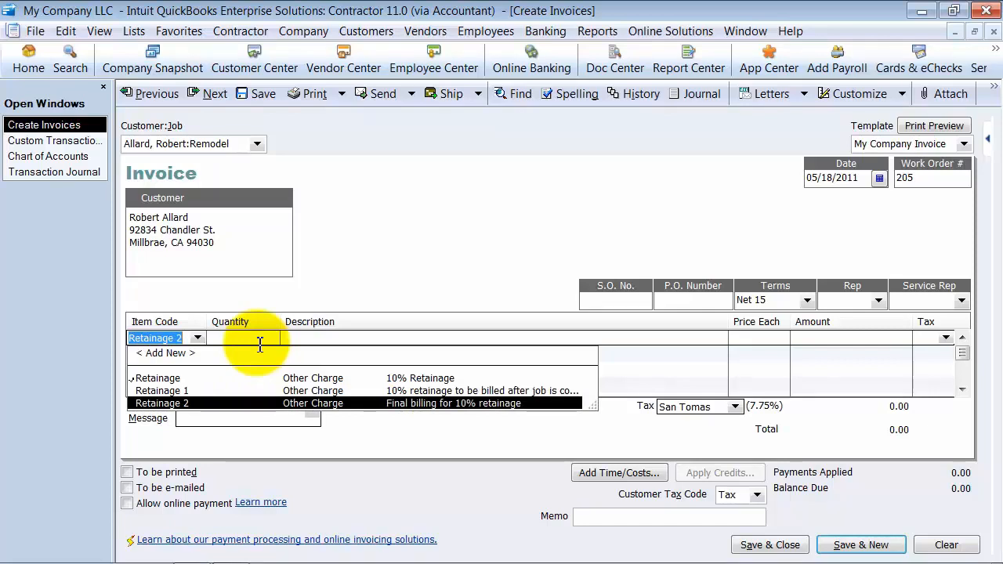
key(Up)
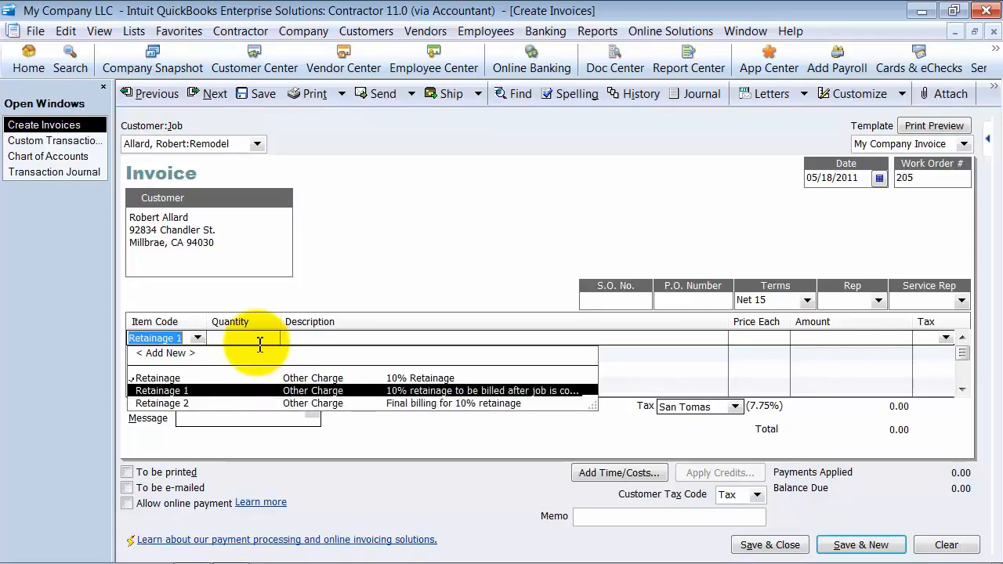
key(Down)
key(Up)
key(Up)
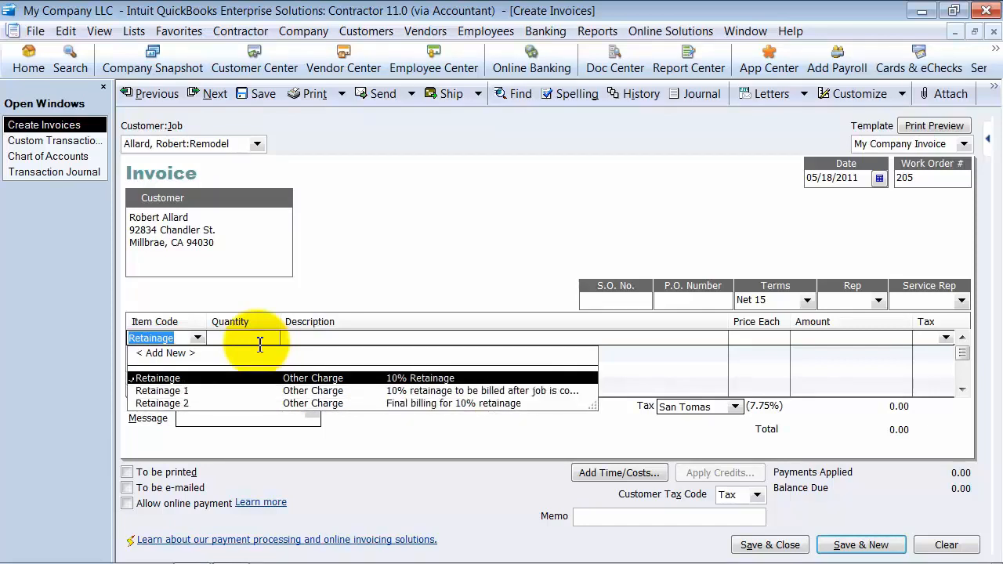
key(Tab)
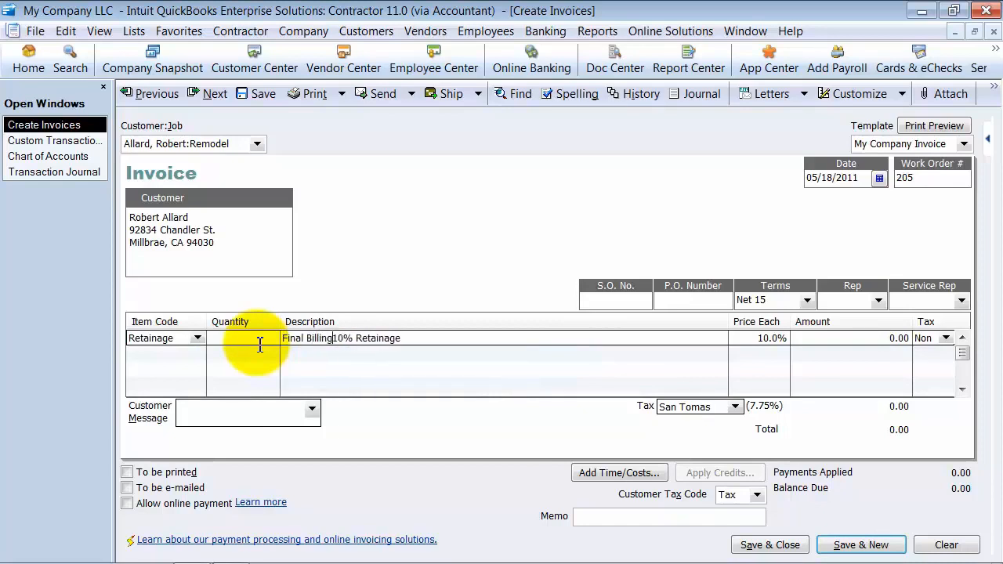
key(Tab)
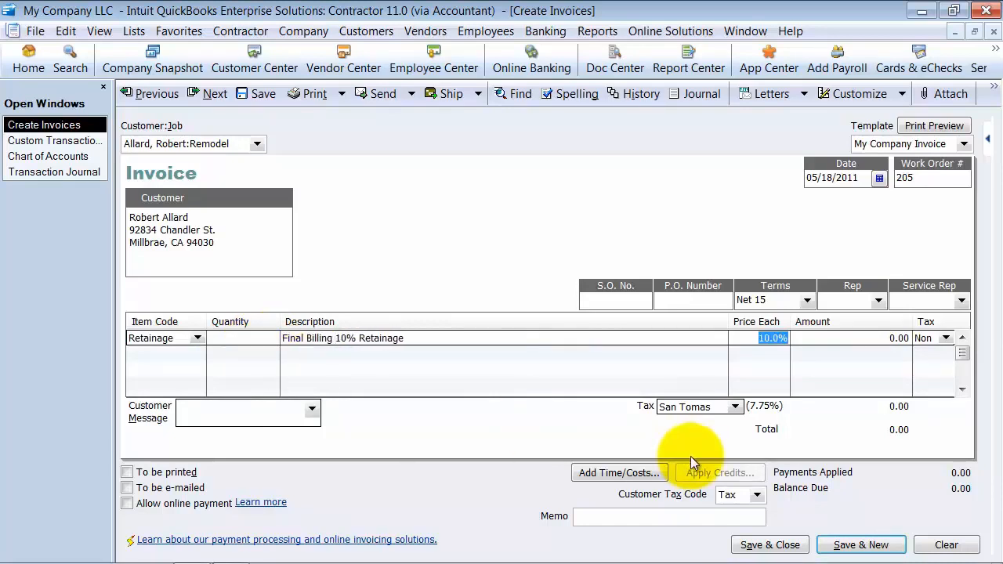
Set the retainage line's price to the job's reported balance of 204.76, then save and close the invoice without spelling changes.
click(50, 155)
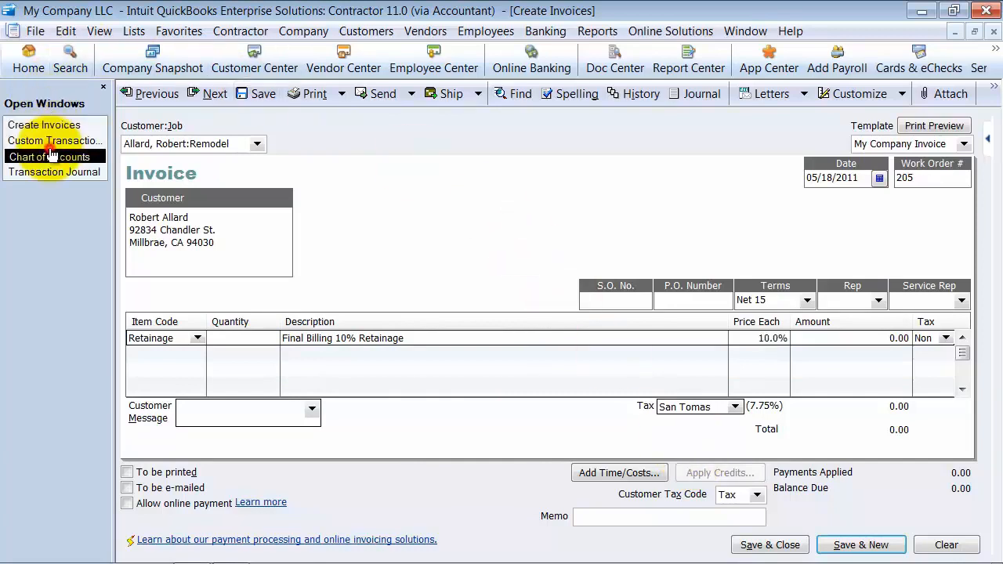
click(53, 142)
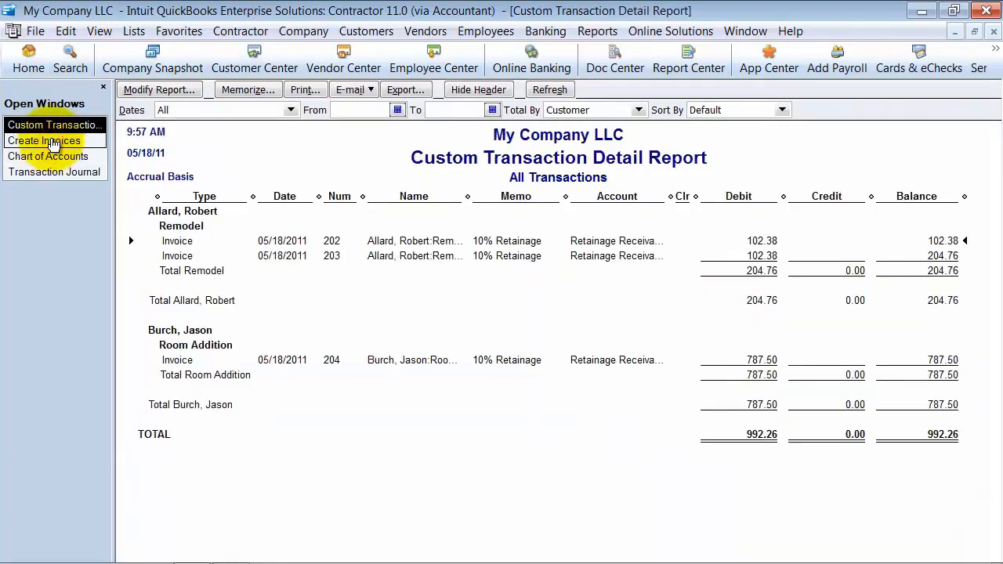
click(52, 142)
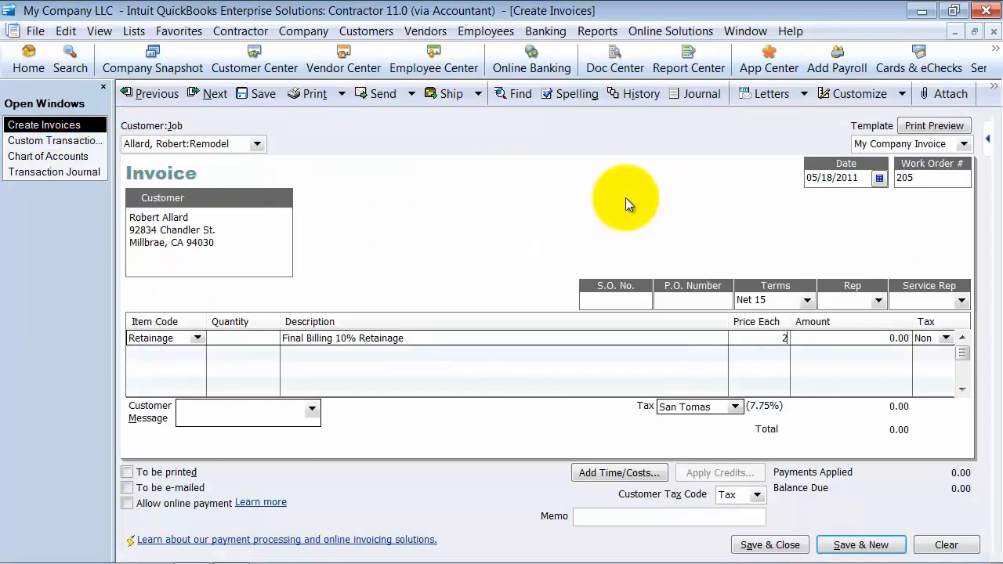
text(6)
key(Tab)
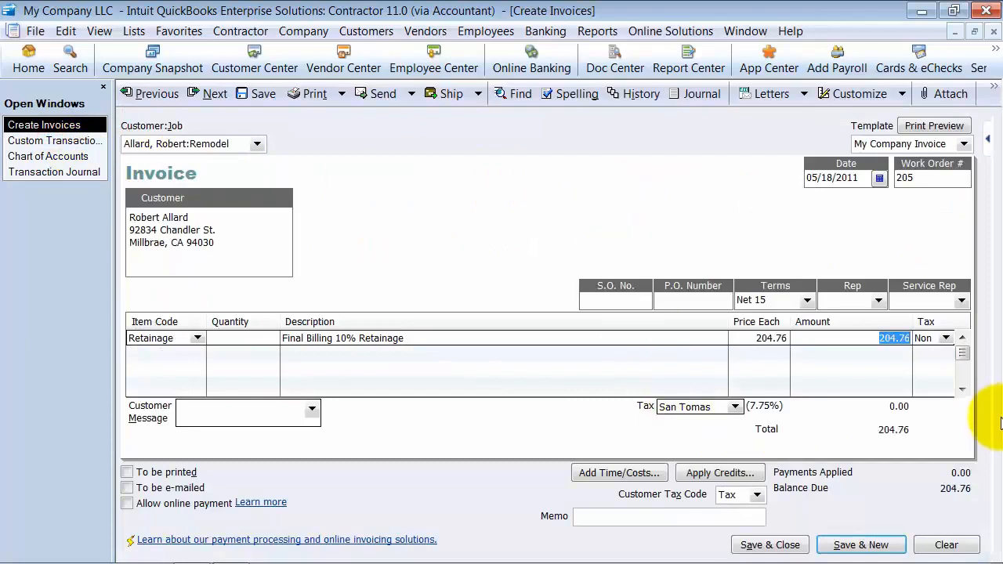
click(790, 543)
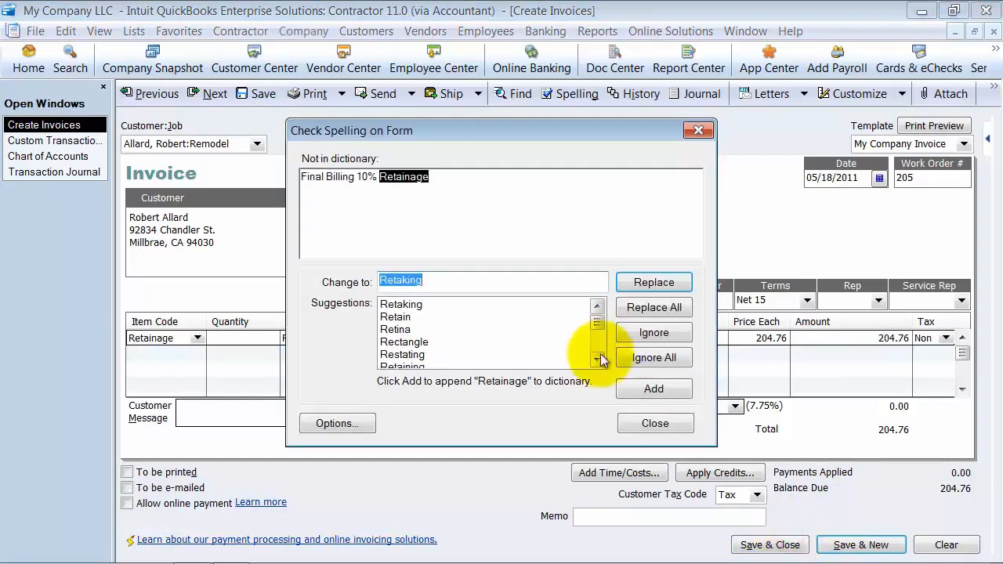
click(672, 426)
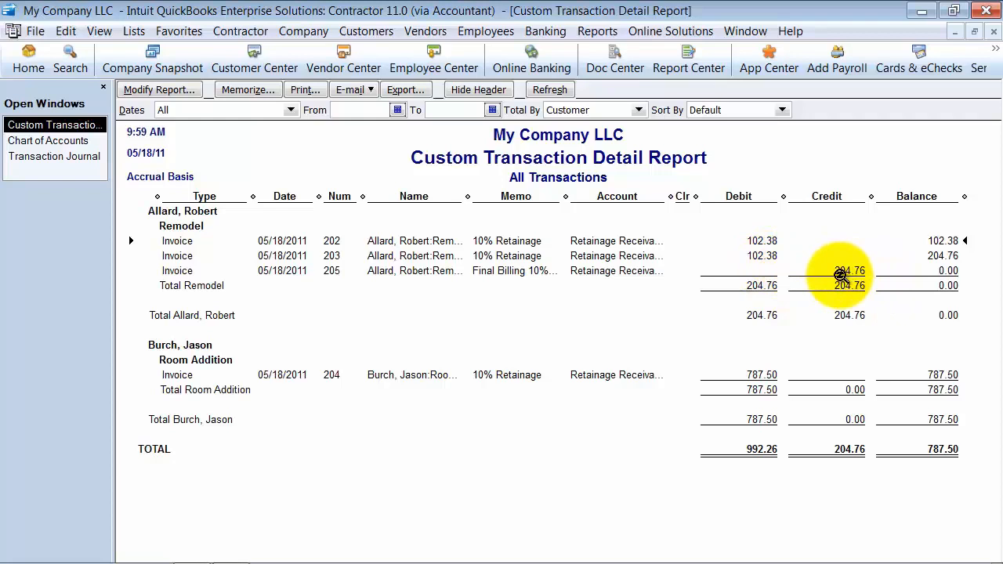
Open the final billing invoice from the report and examine its transaction journal, narrowing columns to read the debits and credits.
double_click(618, 271)
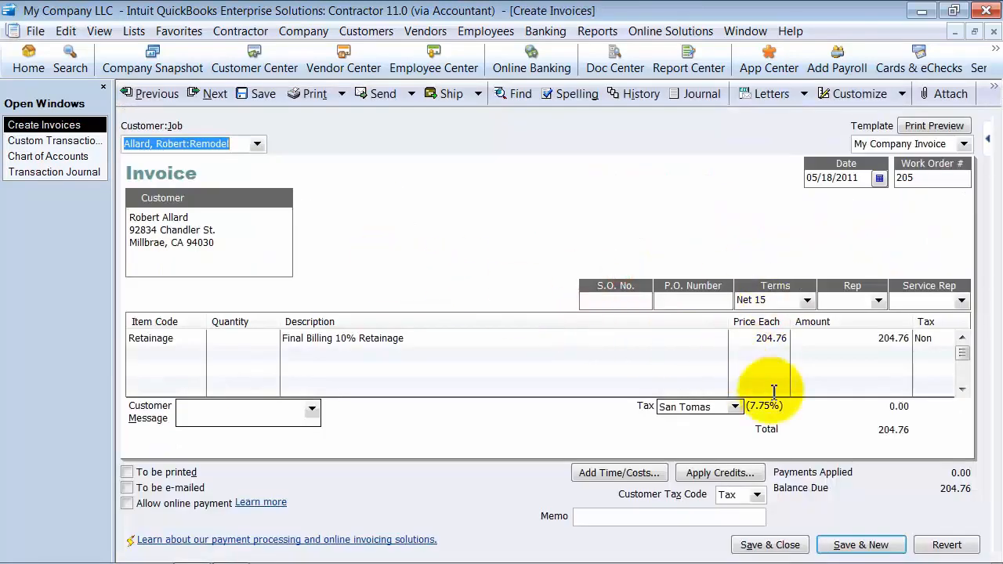
click(690, 94)
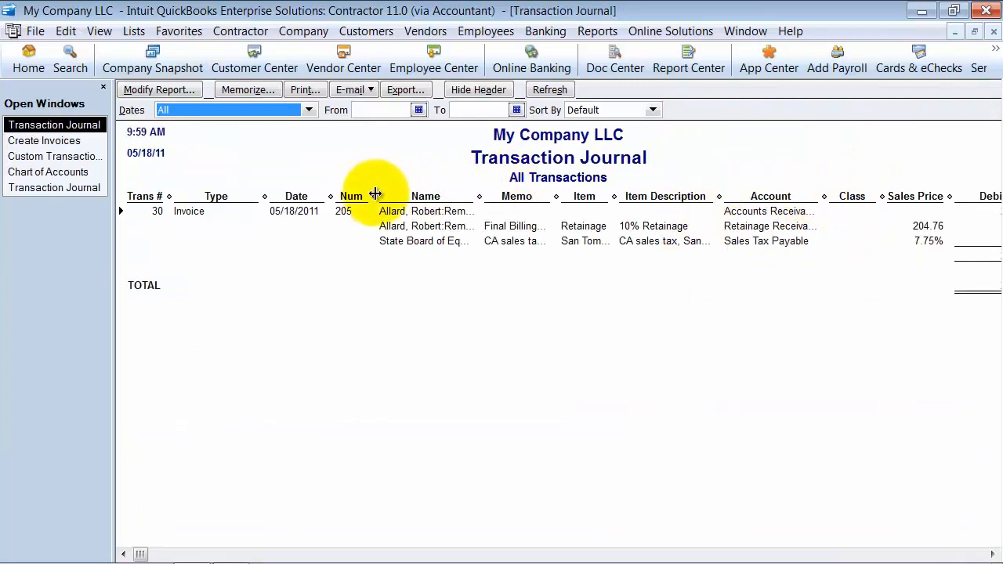
drag(376, 193, 212, 196)
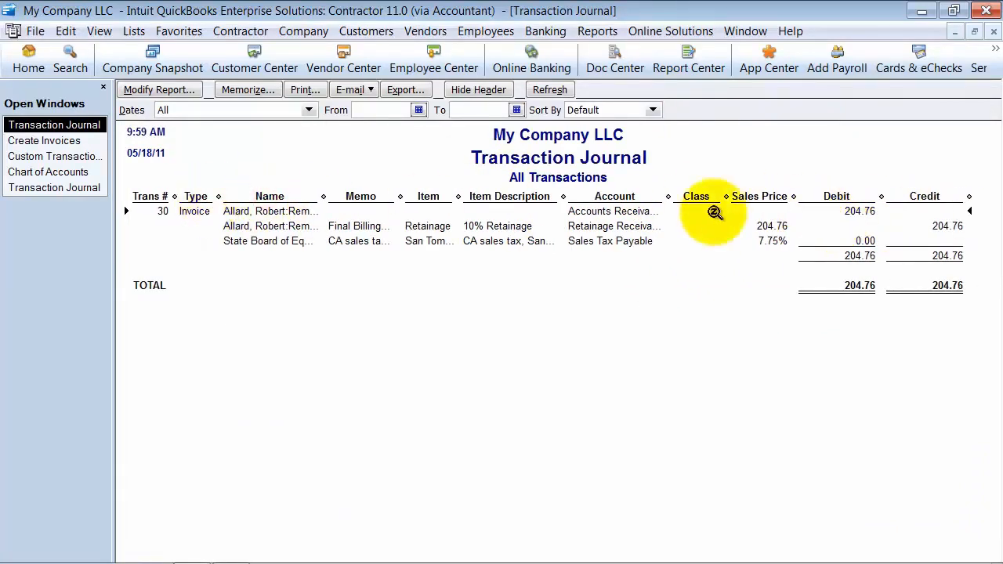
click(946, 228)
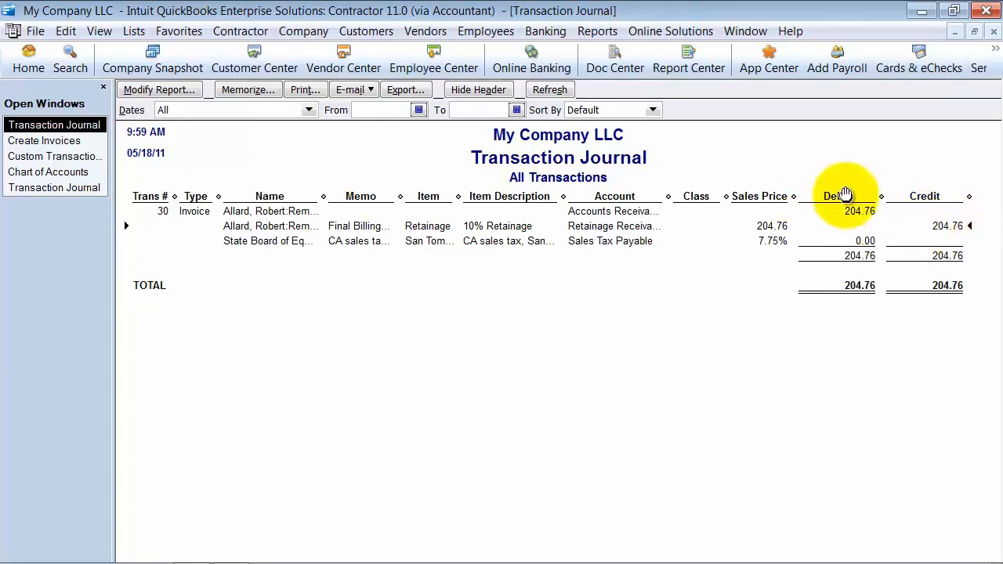
Close the journal, the final billing invoice and the custom report without memorizing either report.
click(993, 32)
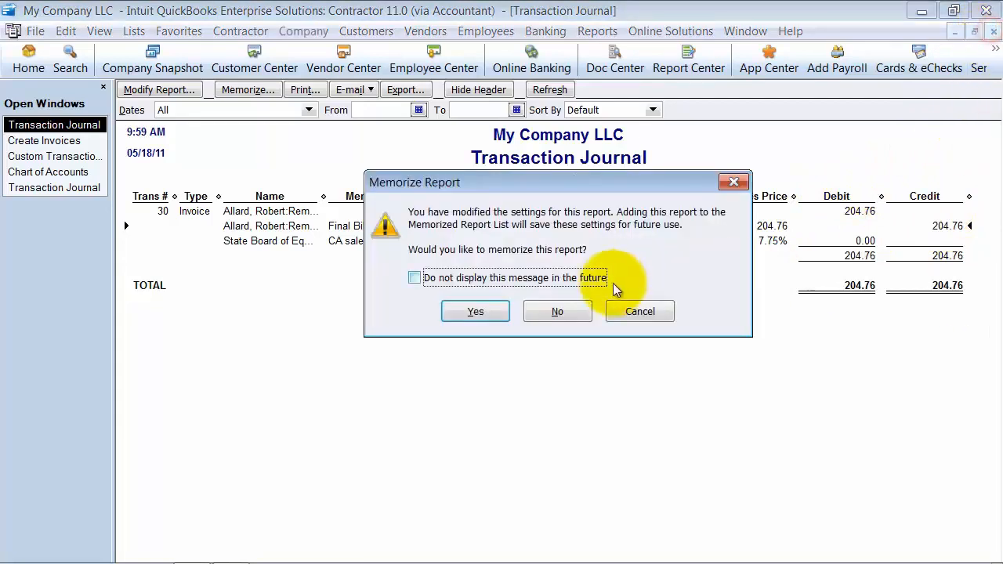
click(557, 311)
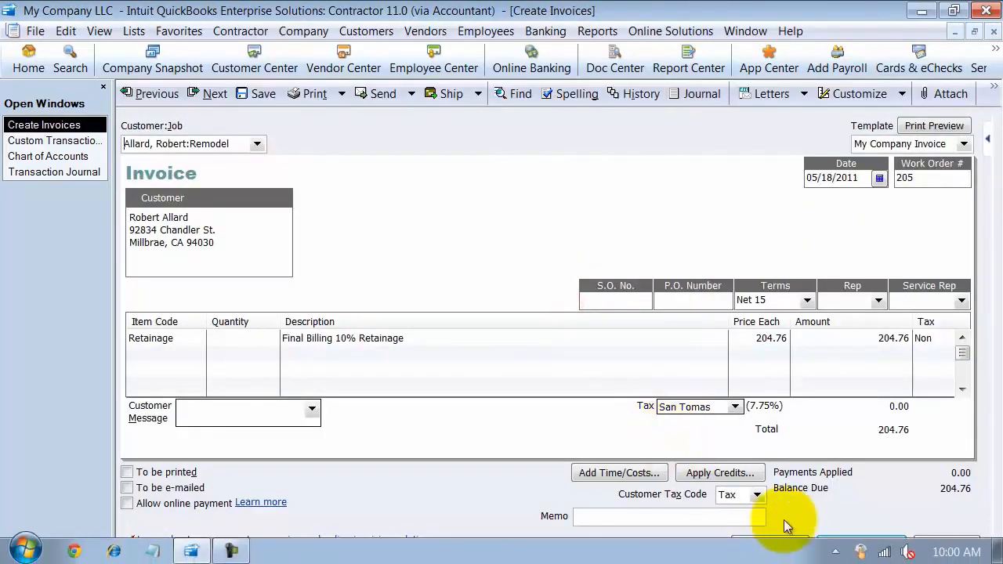
click(786, 544)
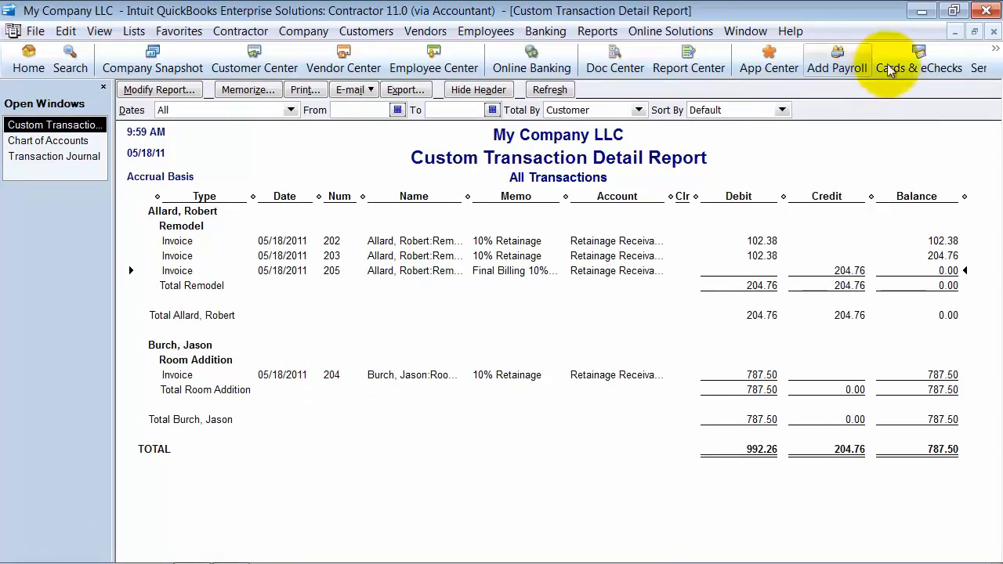
click(992, 30)
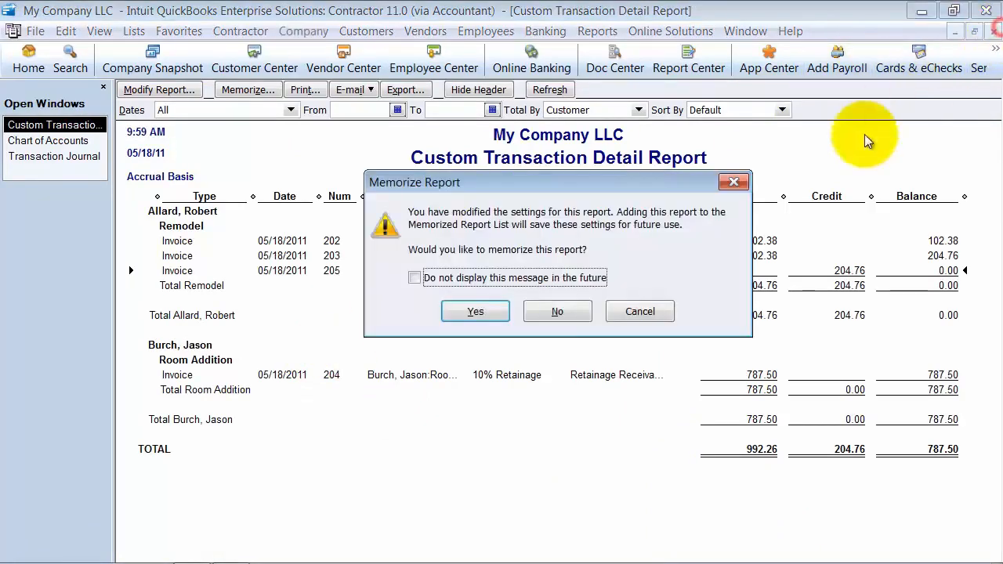
click(556, 312)
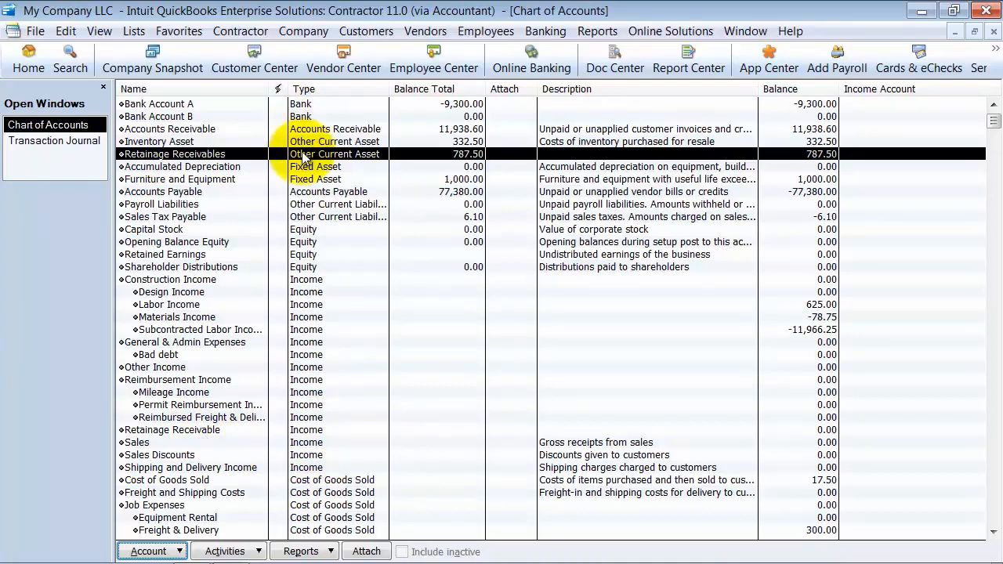
Start reconciling the Retainage Receivables account with statement date 04/30/2011 and an ending balance of 0.
click(553, 33)
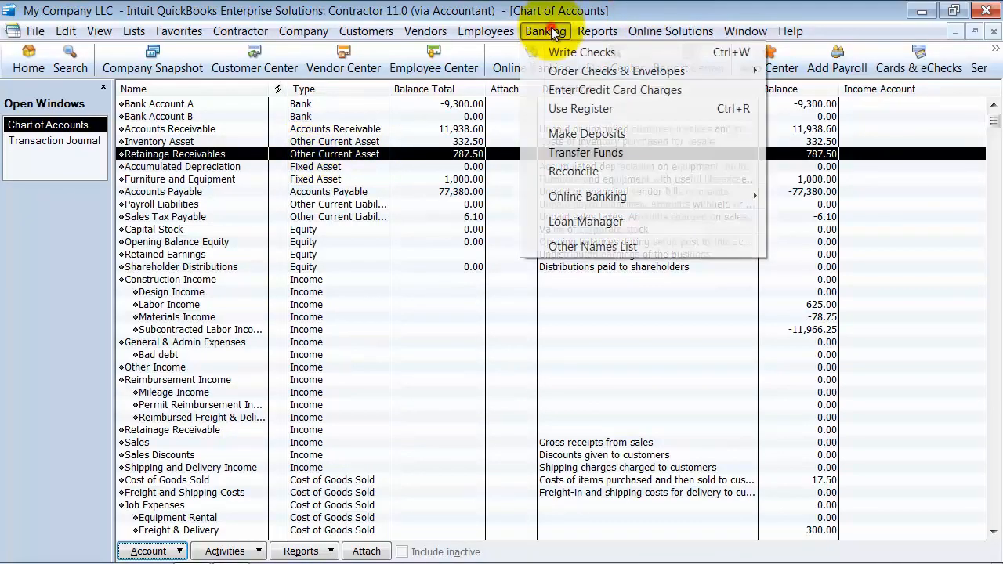
mouse_move(564, 78)
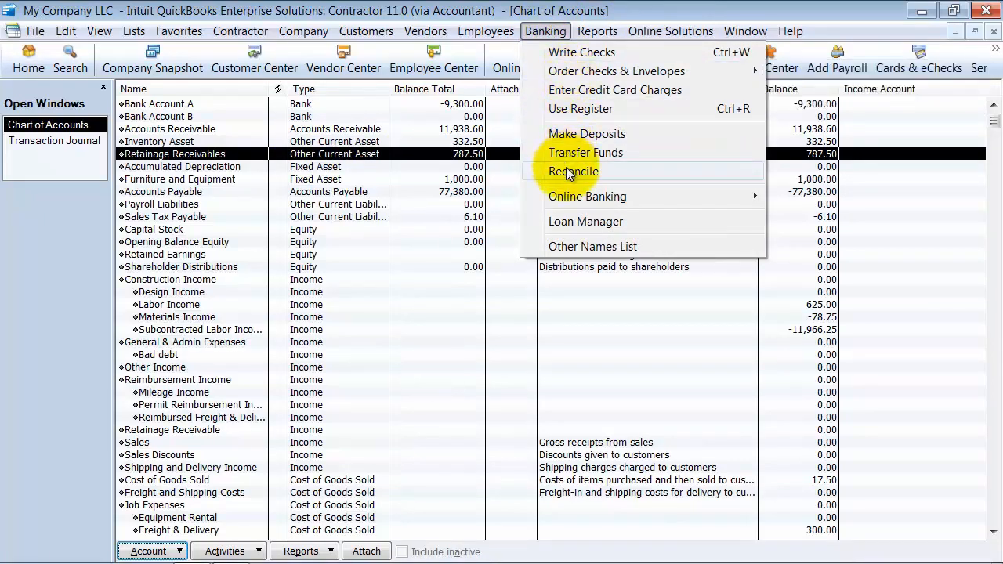
click(637, 170)
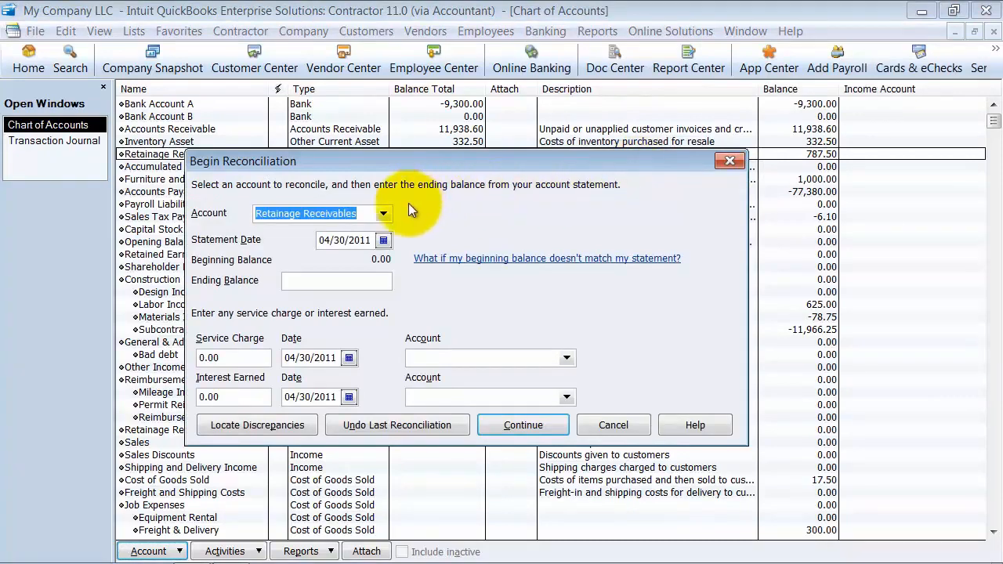
click(376, 282)
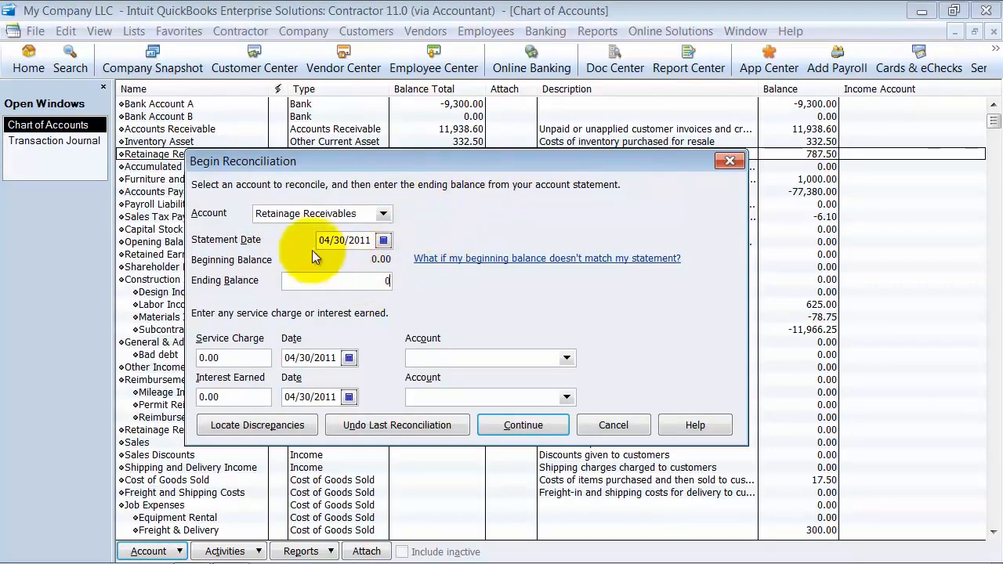
drag(374, 241, 248, 239)
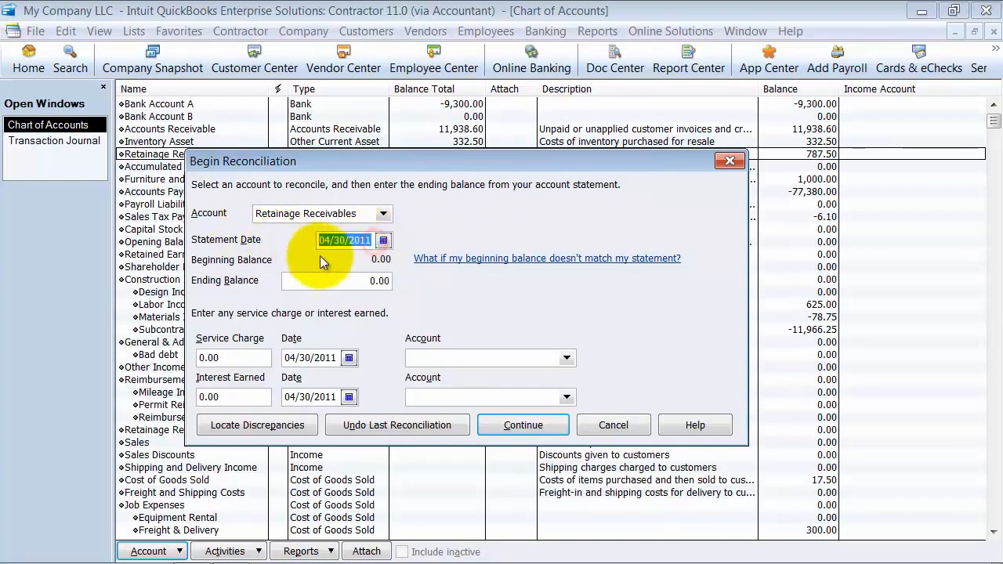
click(383, 234)
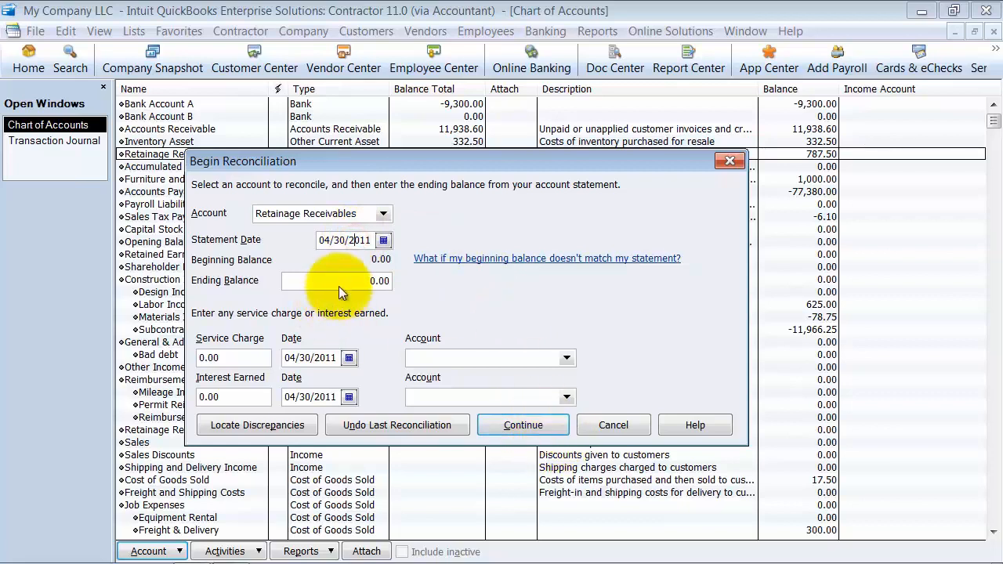
click(497, 431)
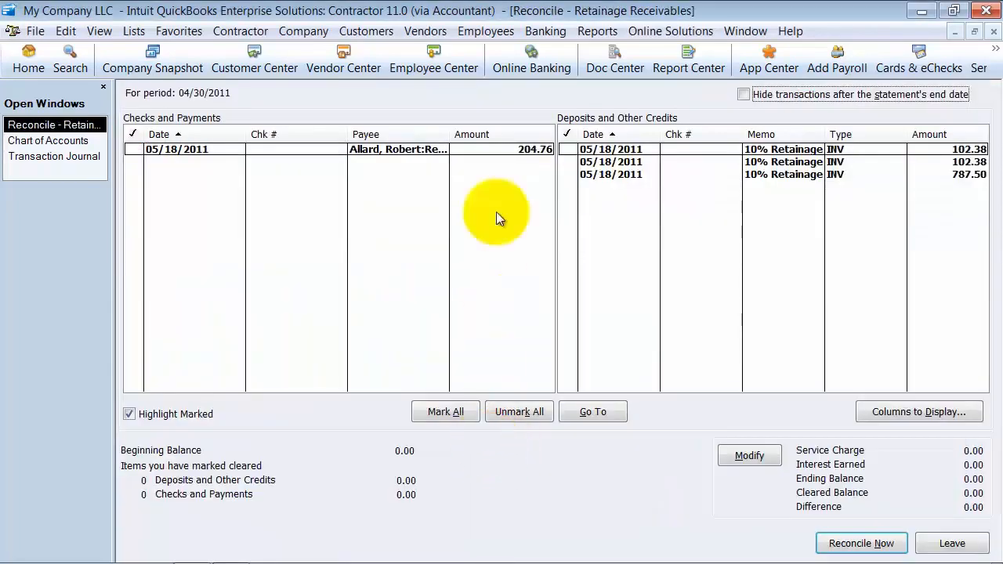
drag(737, 135, 688, 131)
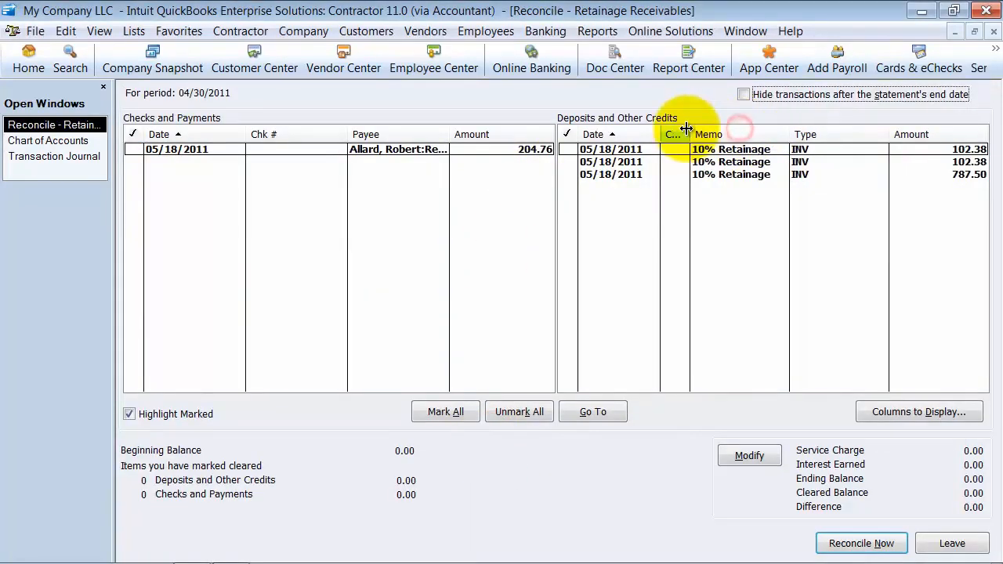
right_click(734, 134)
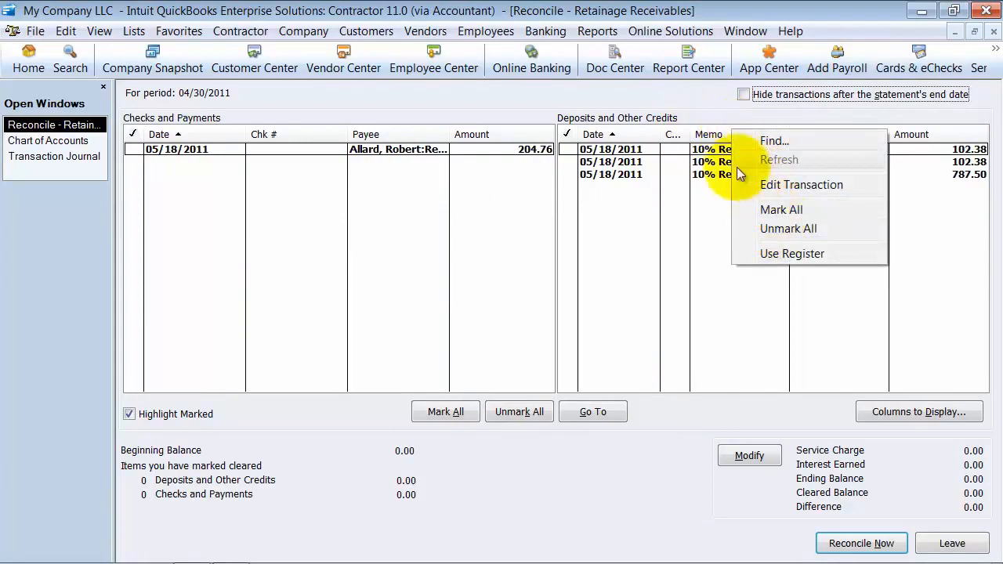
click(682, 211)
drag(693, 129, 710, 130)
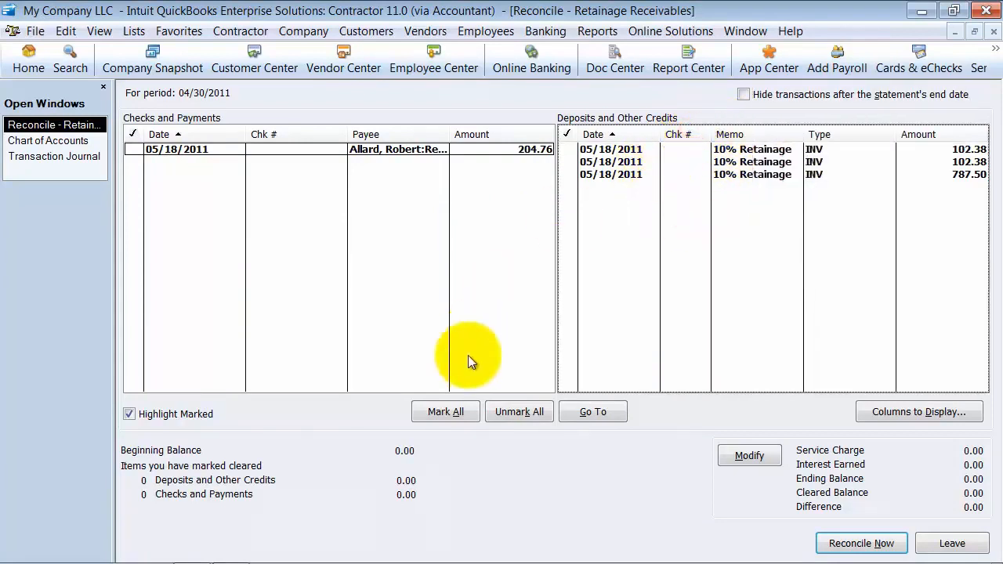
Add the Payee column to the Deposits and Other Credits list of the reconciliation.
click(923, 411)
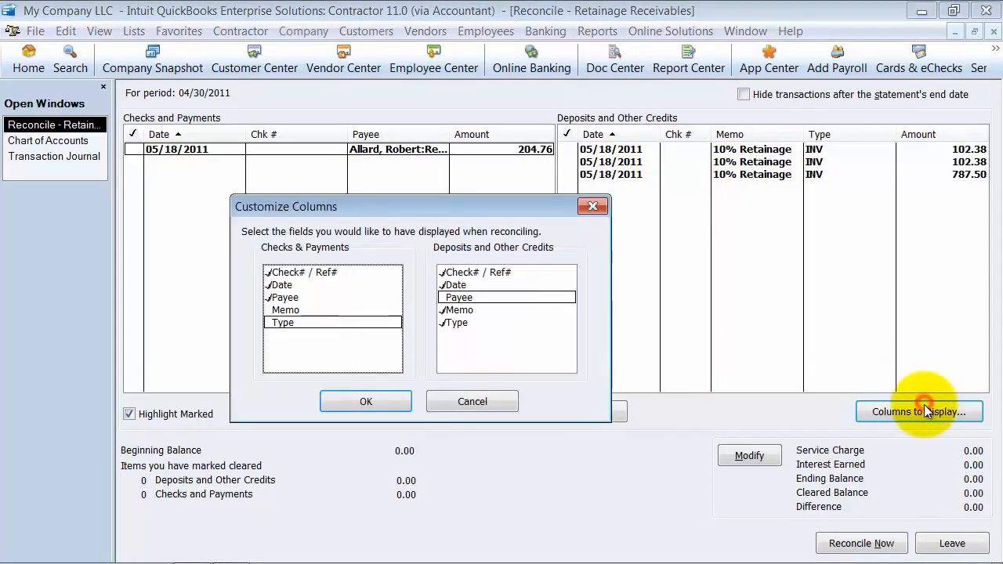
click(443, 299)
click(383, 409)
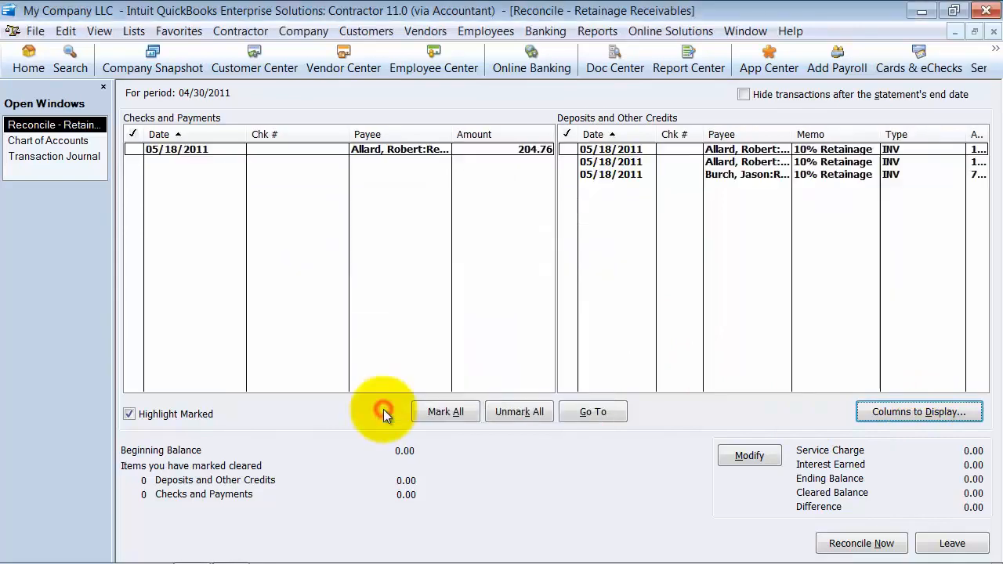
click(893, 408)
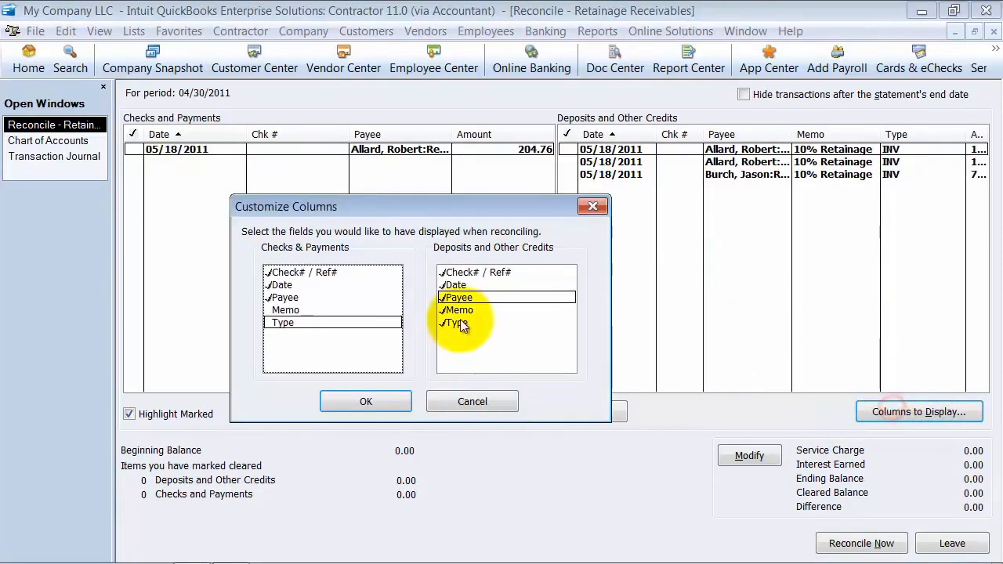
click(396, 402)
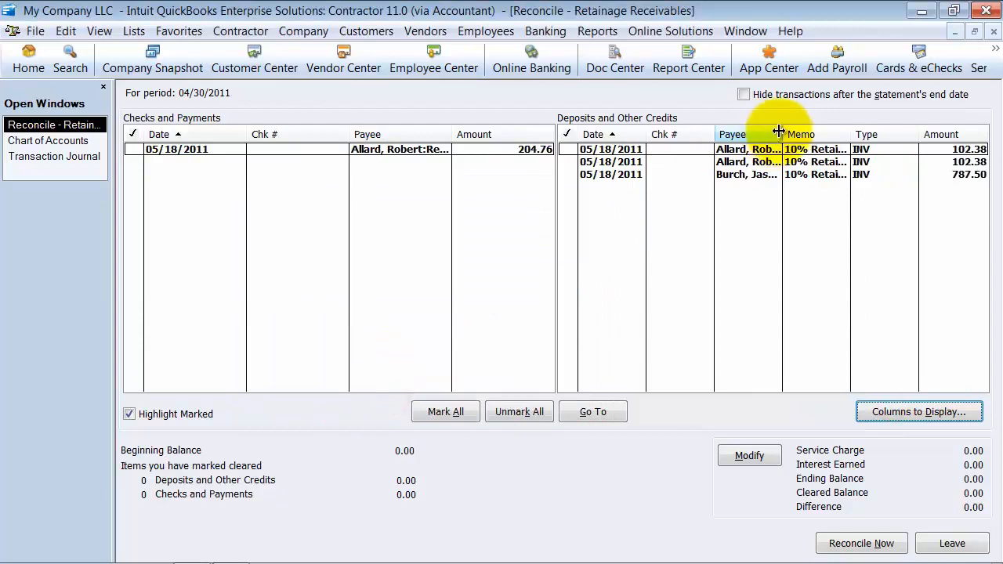
Widen the Payee columns and narrow the Chk # columns in both reconciliation lists so full customer and job names fit.
drag(778, 134, 856, 134)
drag(712, 134, 675, 134)
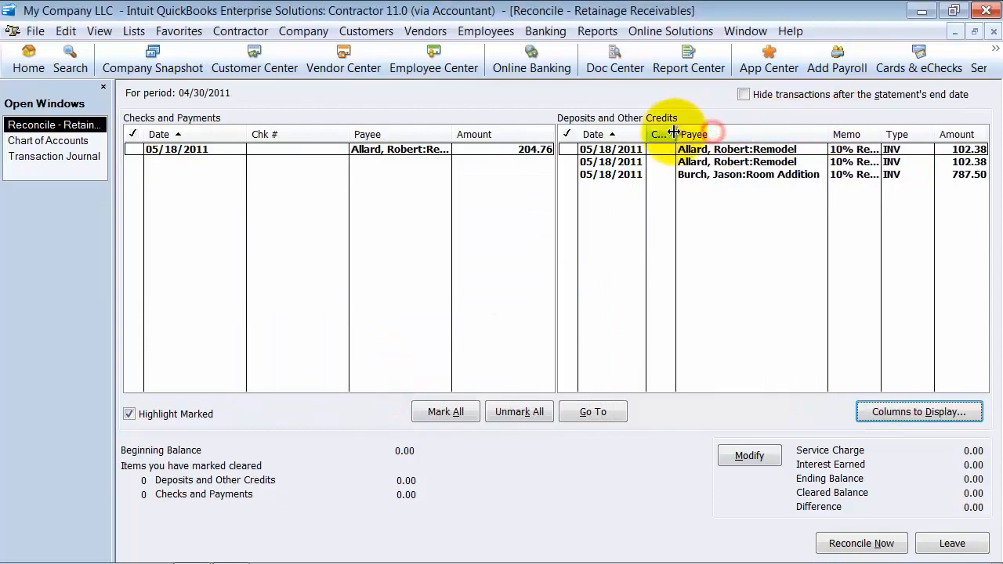
drag(452, 133, 461, 133)
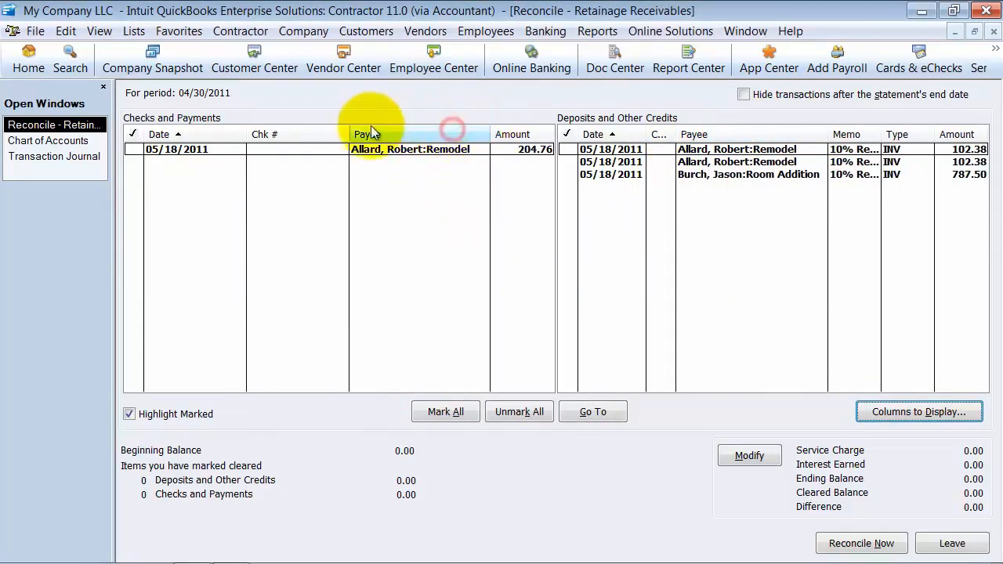
drag(348, 133, 287, 130)
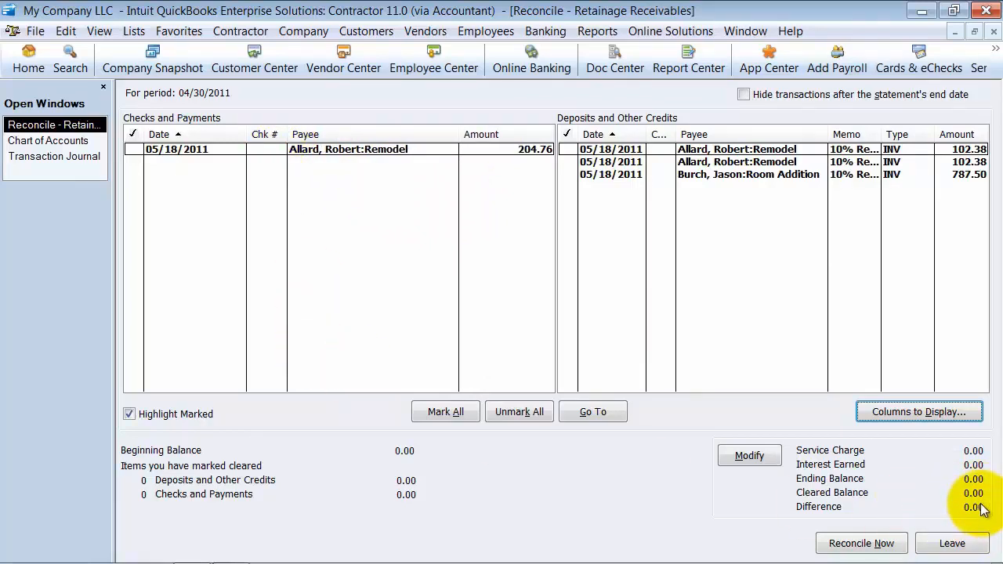
Clear the Remodel job's two 102.38 retainage invoices against its 204.76 final billing, and reconcile without displaying a reconciliation report.
click(568, 150)
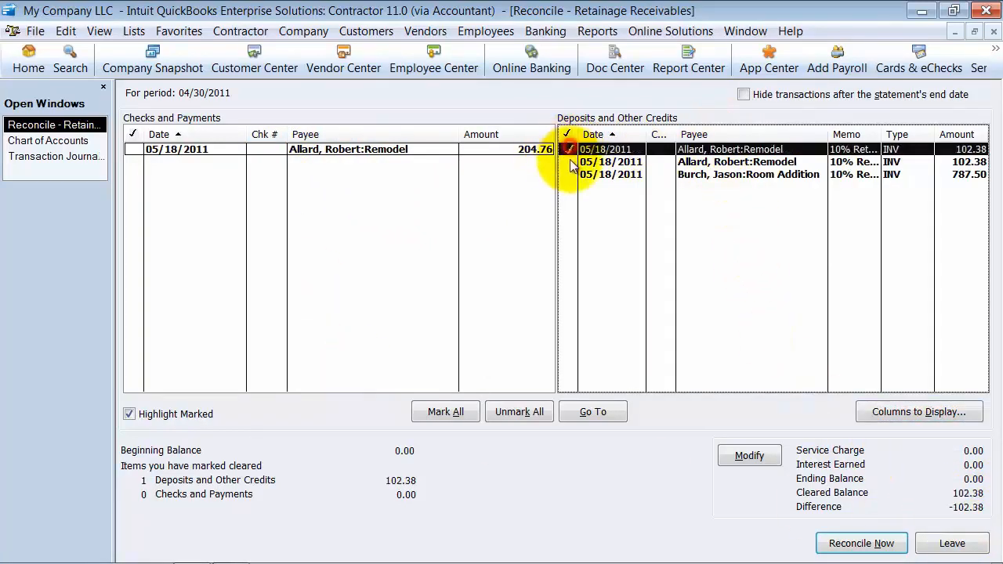
click(569, 161)
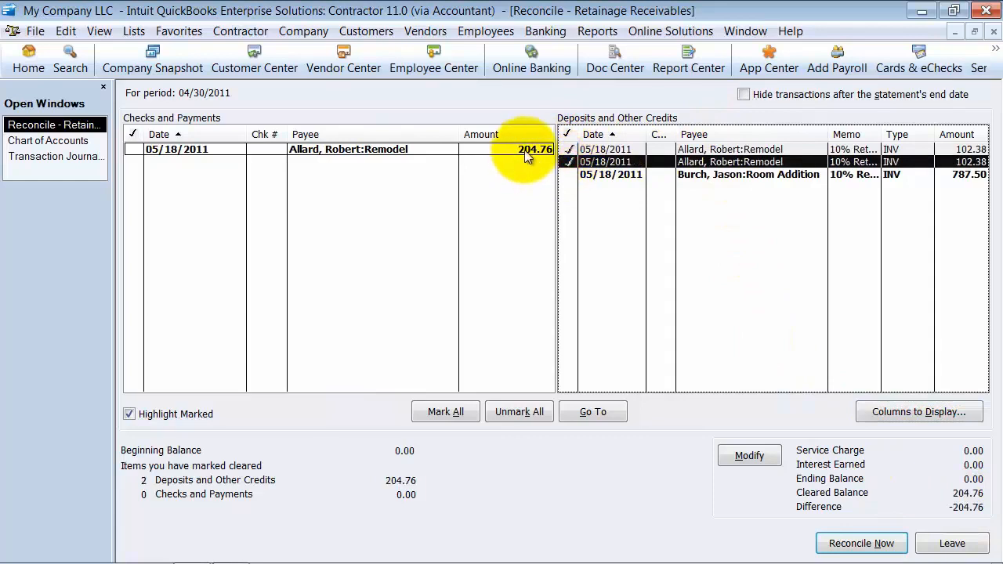
click(526, 151)
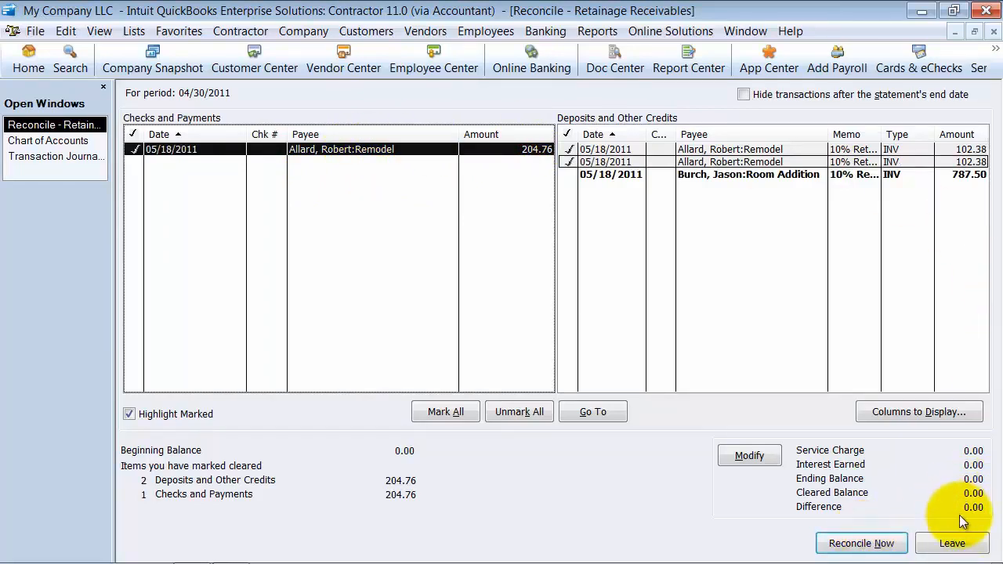
click(861, 543)
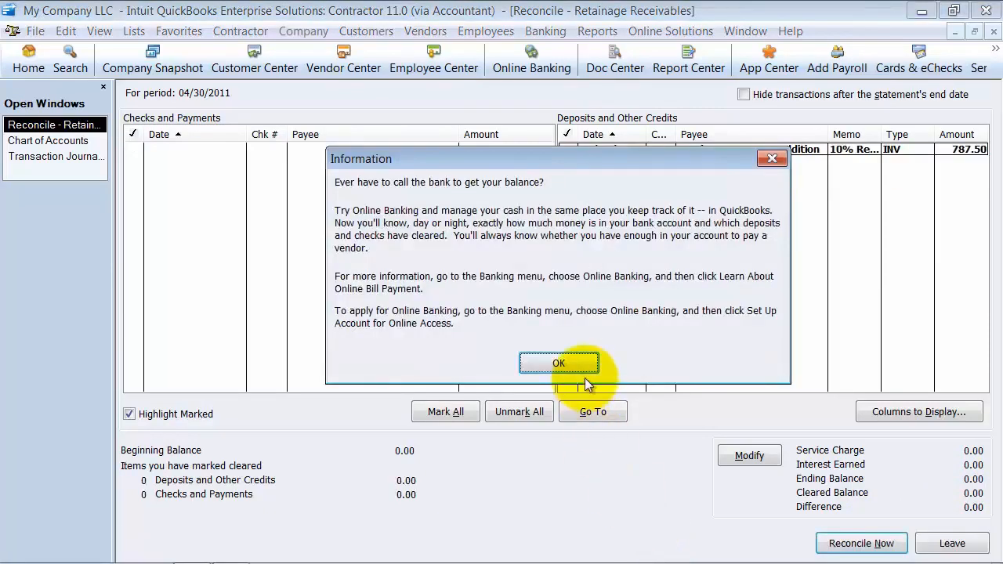
click(576, 362)
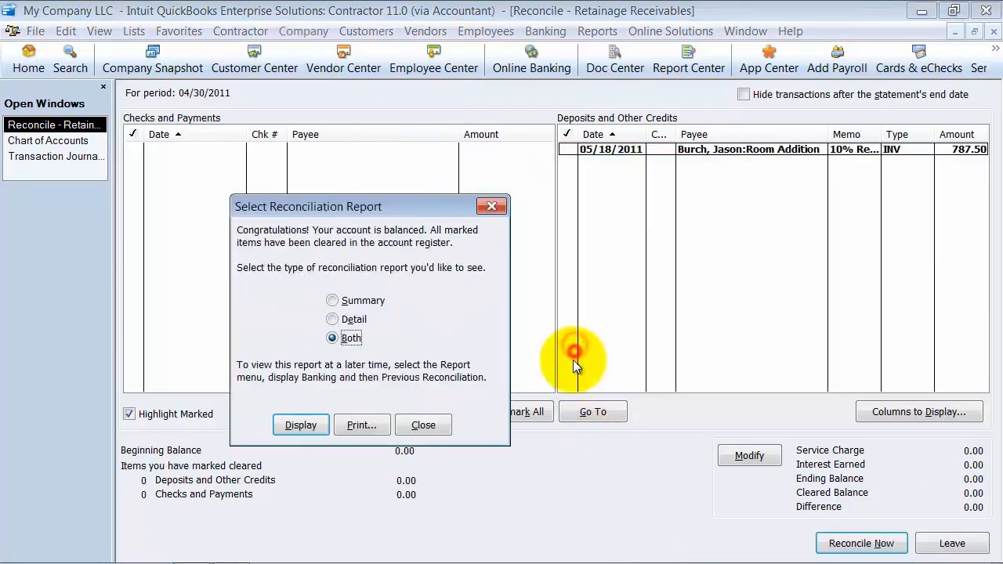
click(439, 423)
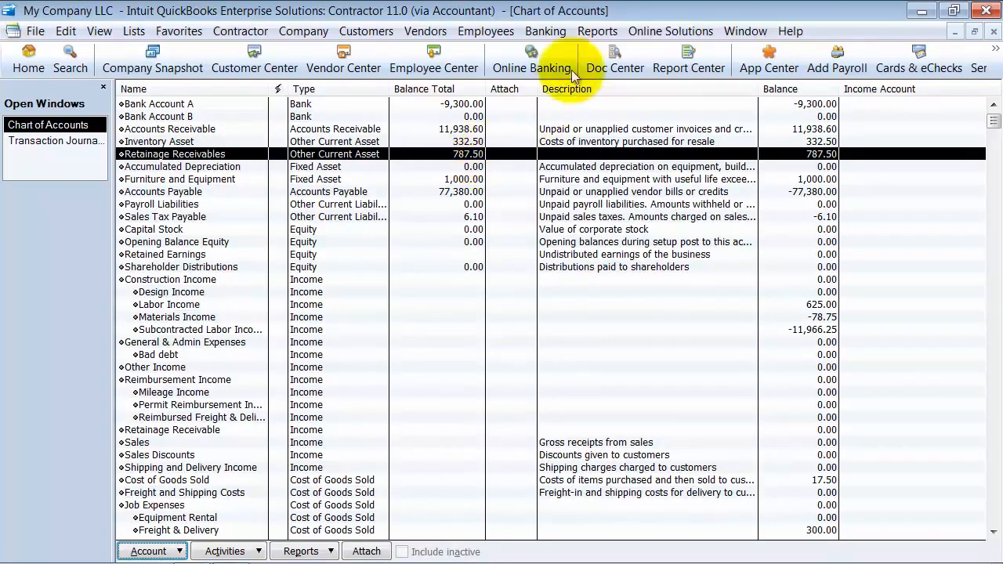
Create a Custom Transaction Detail Report and filter it to the Retainage Receivables account.
click(596, 30)
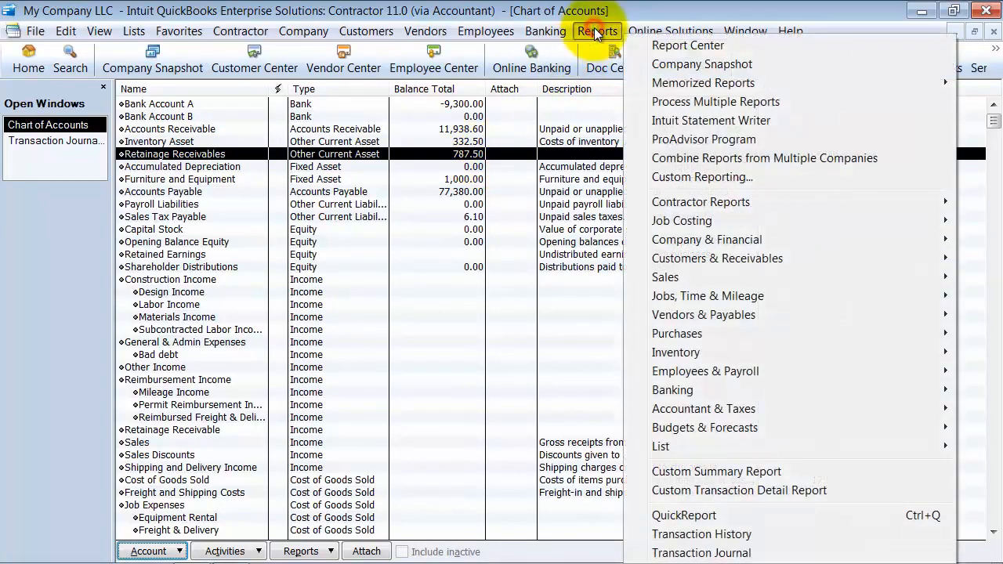
click(730, 491)
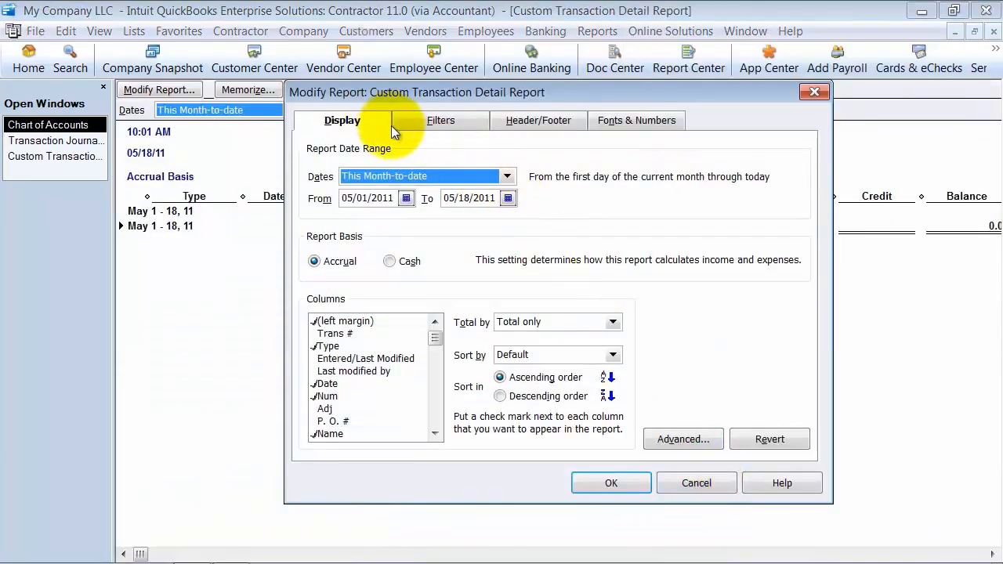
click(432, 124)
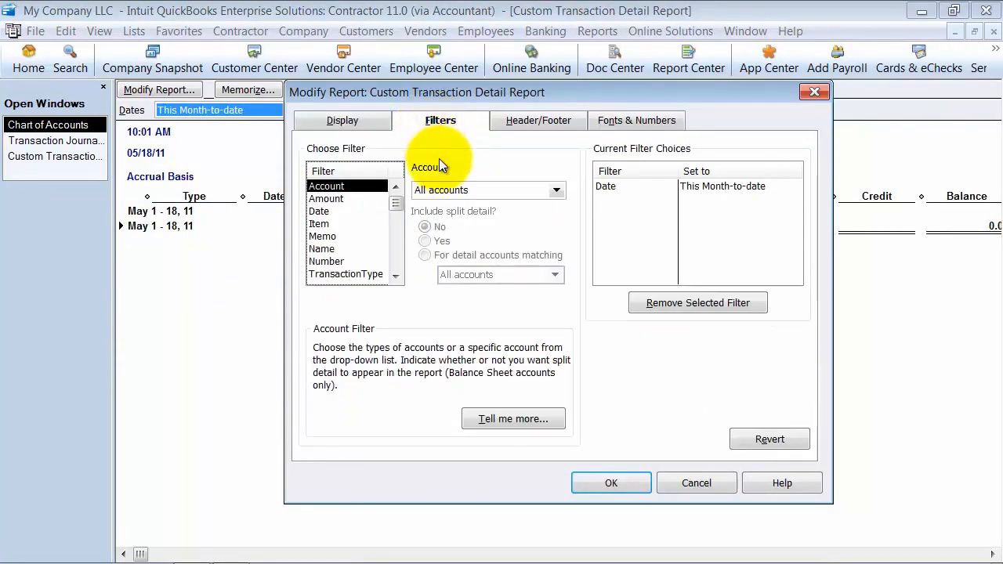
click(510, 190)
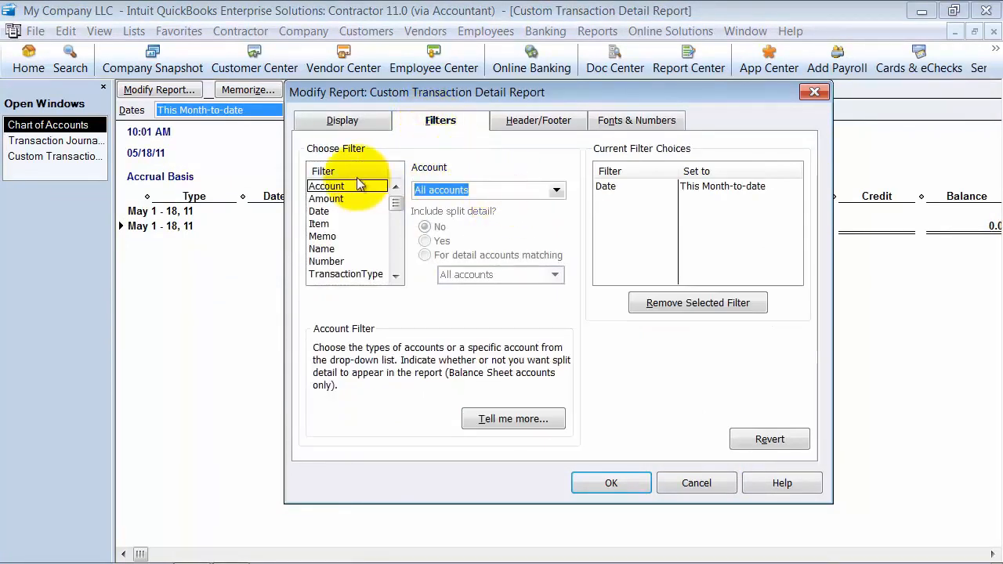
text(Retainage Receivable)
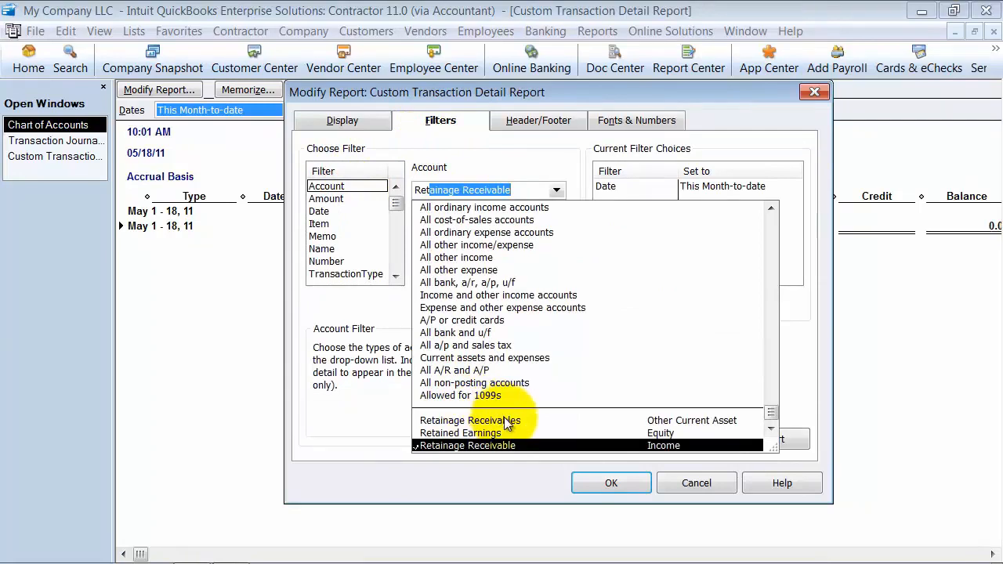
click(507, 421)
click(505, 419)
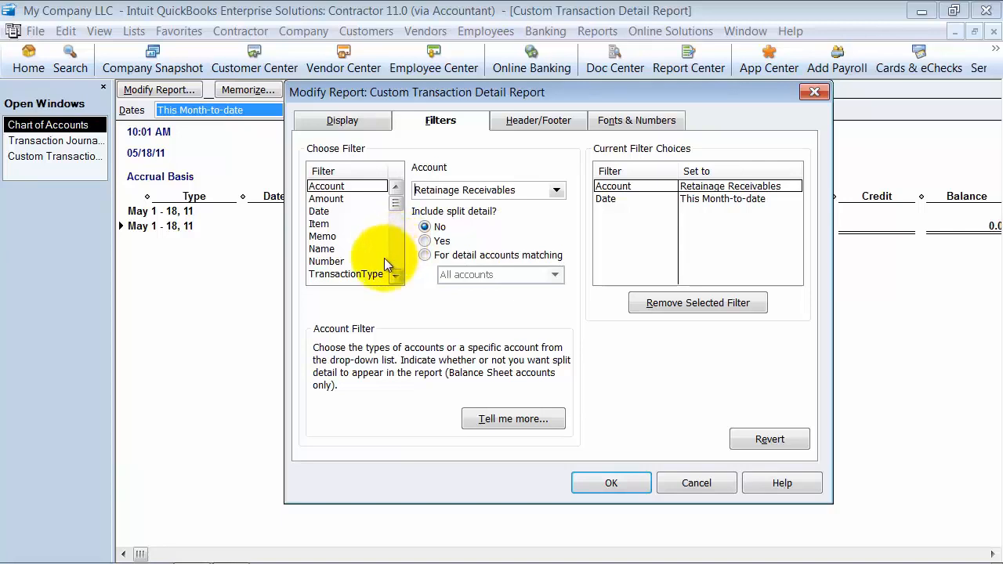
Total the custom report by Customer and generate it.
click(371, 126)
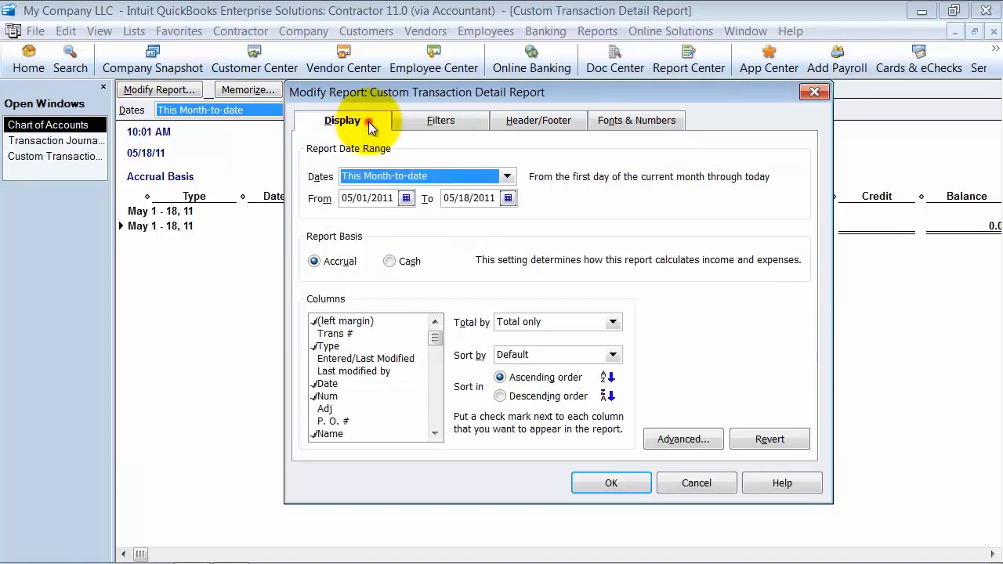
click(612, 323)
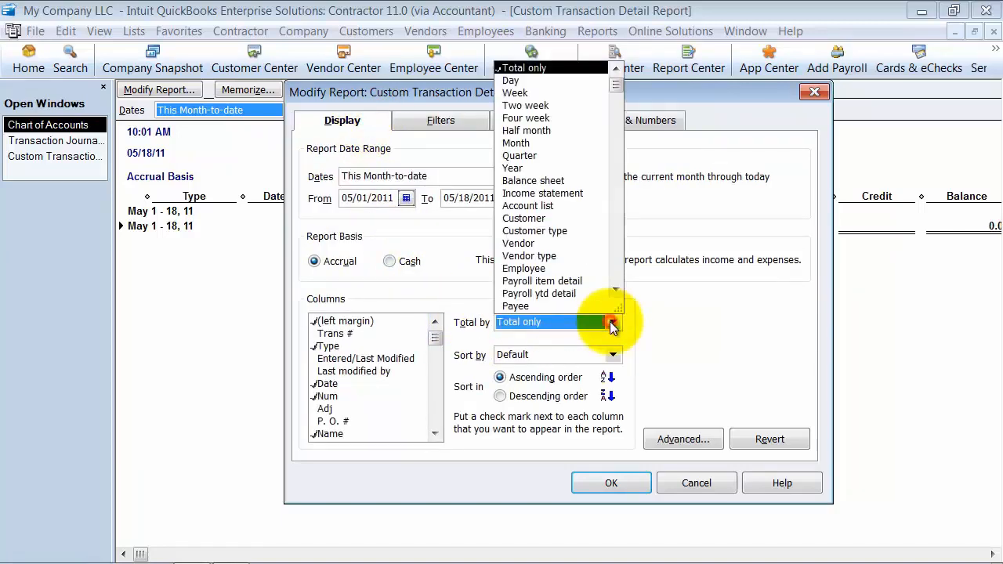
click(592, 222)
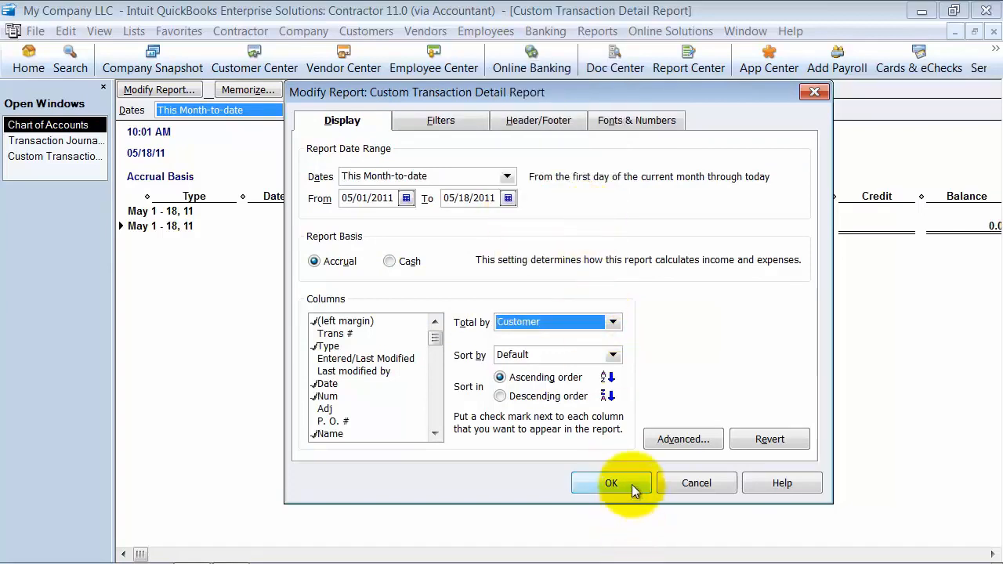
click(631, 484)
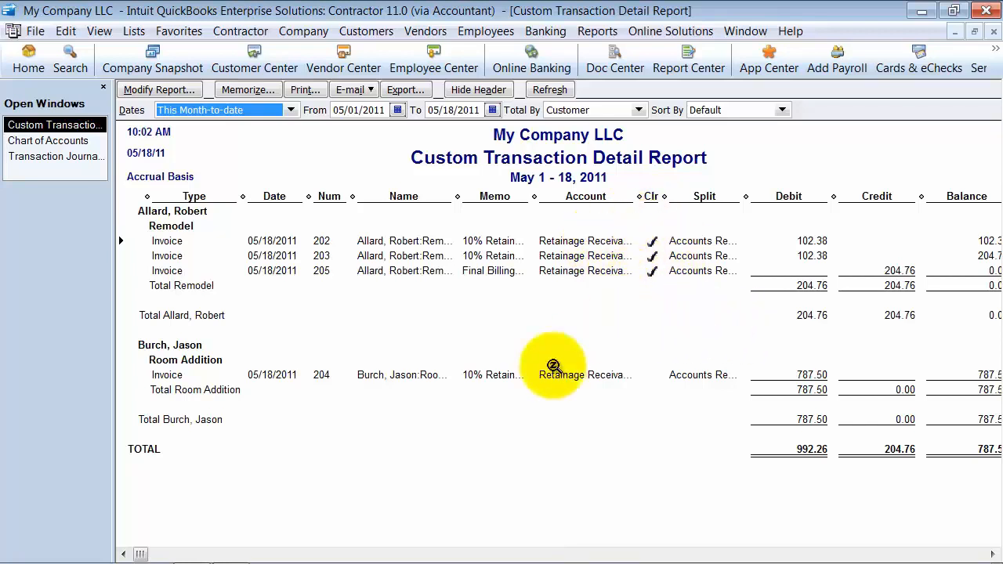
Filter the Custom Transaction Detail Report to uncleared transactions by setting Cleared to No, and close the report without memorizing it.
click(173, 94)
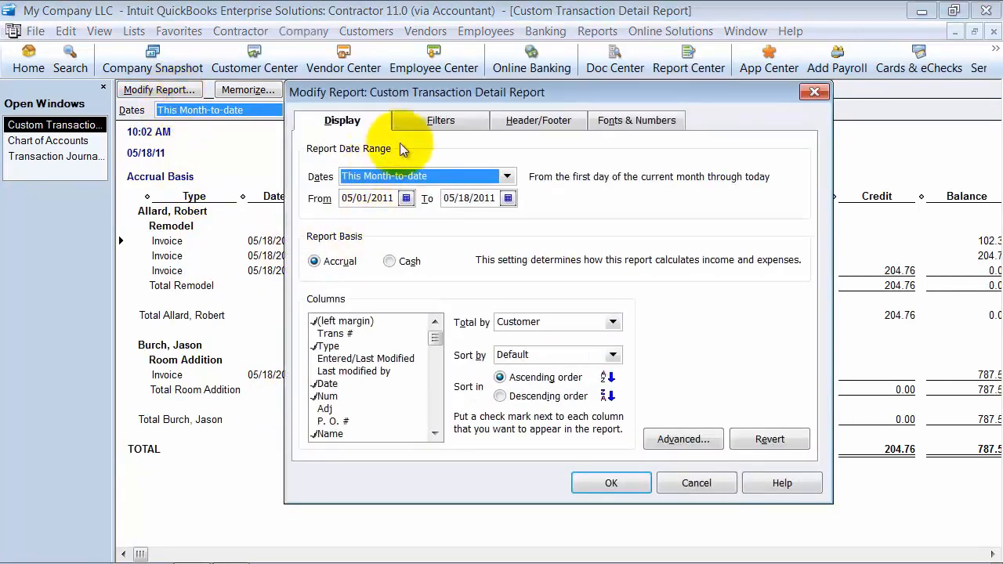
click(417, 120)
click(395, 275)
click(396, 275)
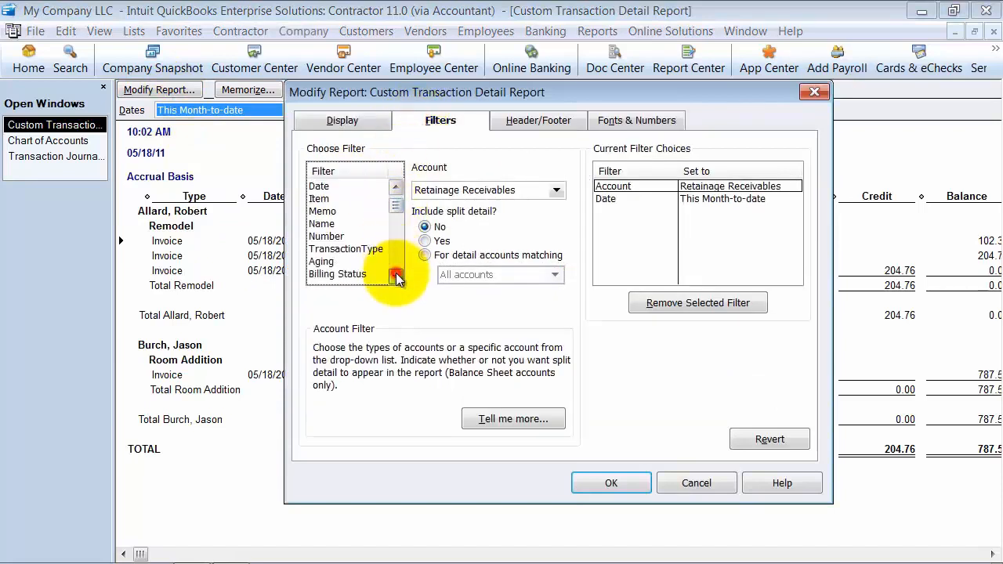
click(396, 275)
click(395, 275)
click(396, 275)
click(395, 275)
click(396, 275)
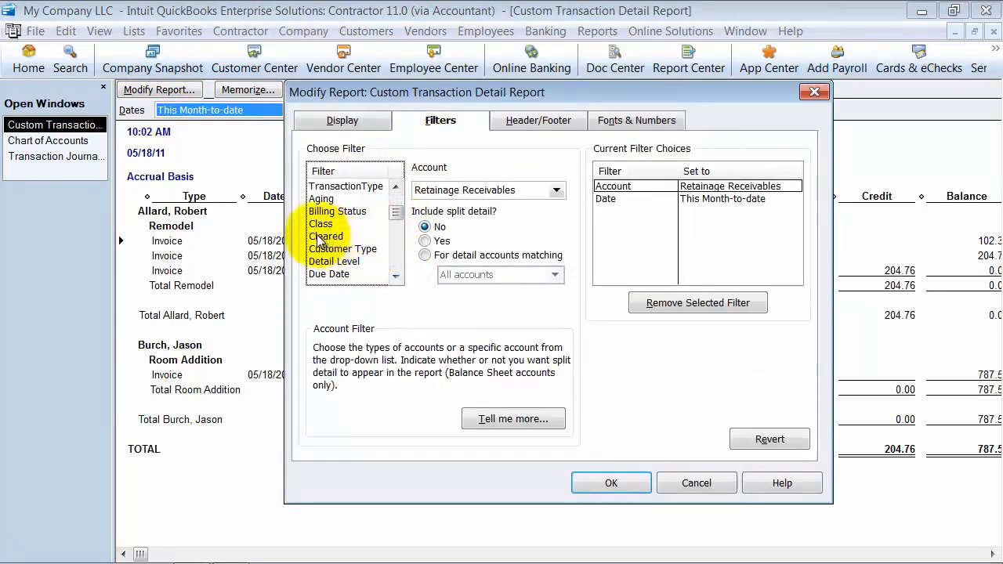
click(342, 234)
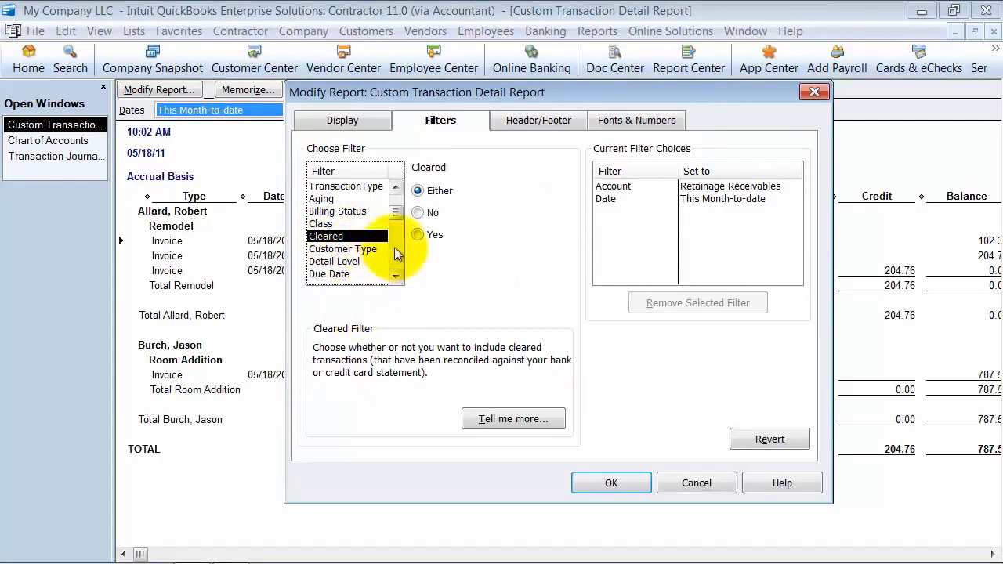
click(431, 213)
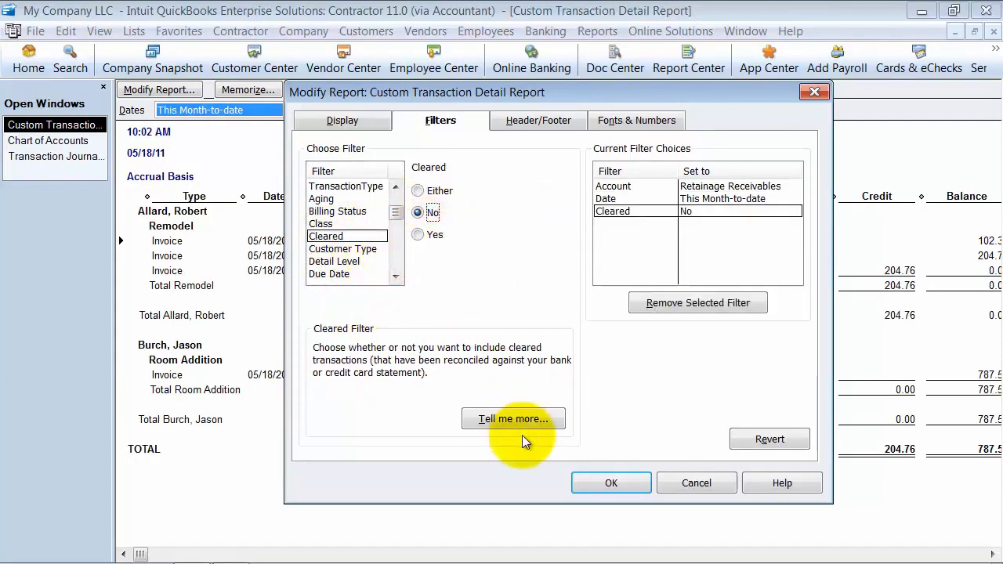
click(624, 489)
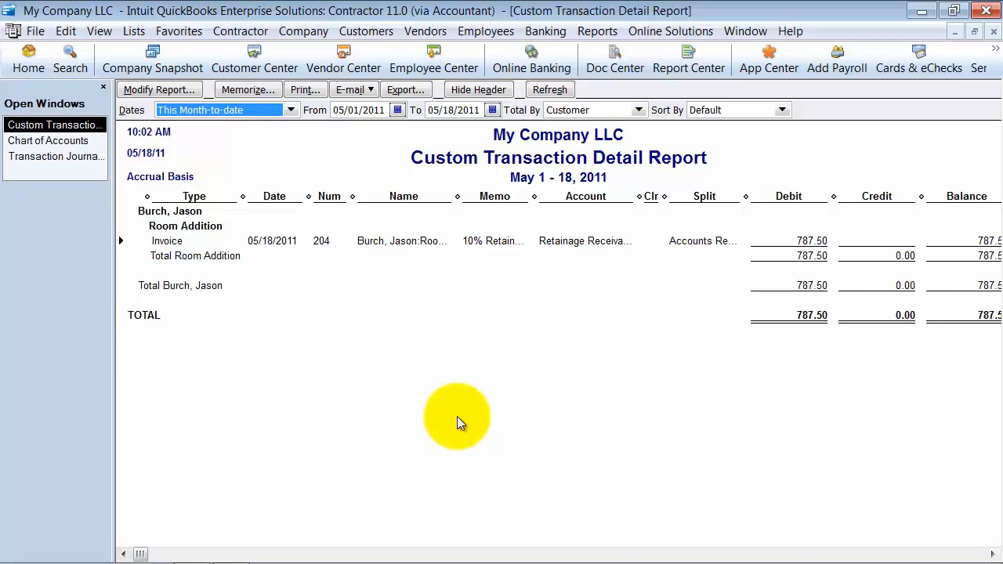
click(993, 33)
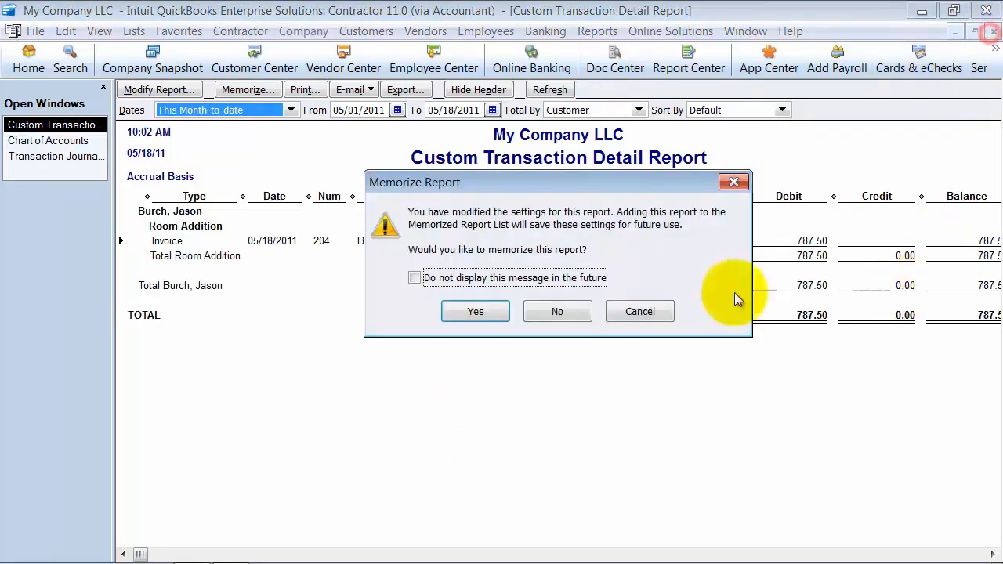
click(581, 309)
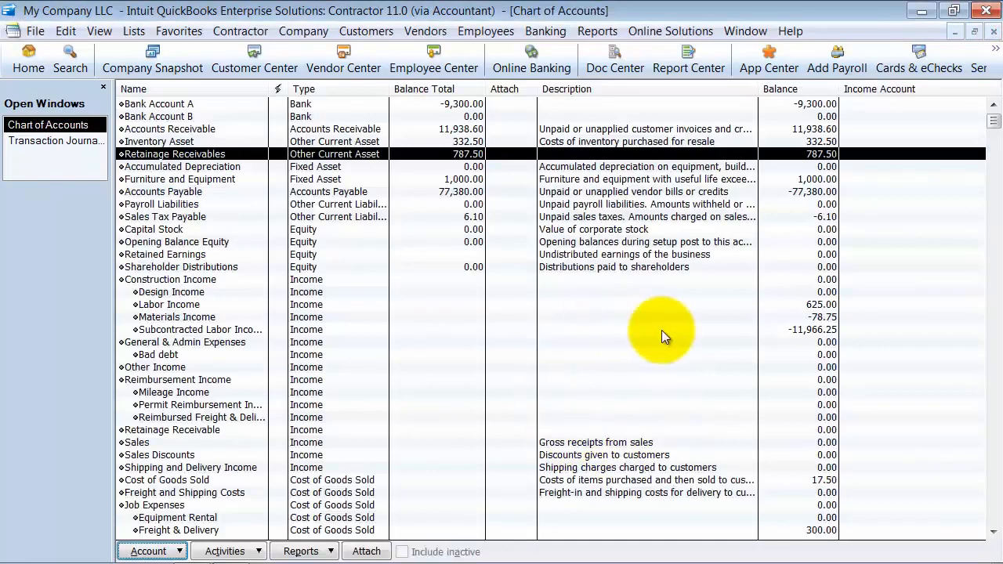